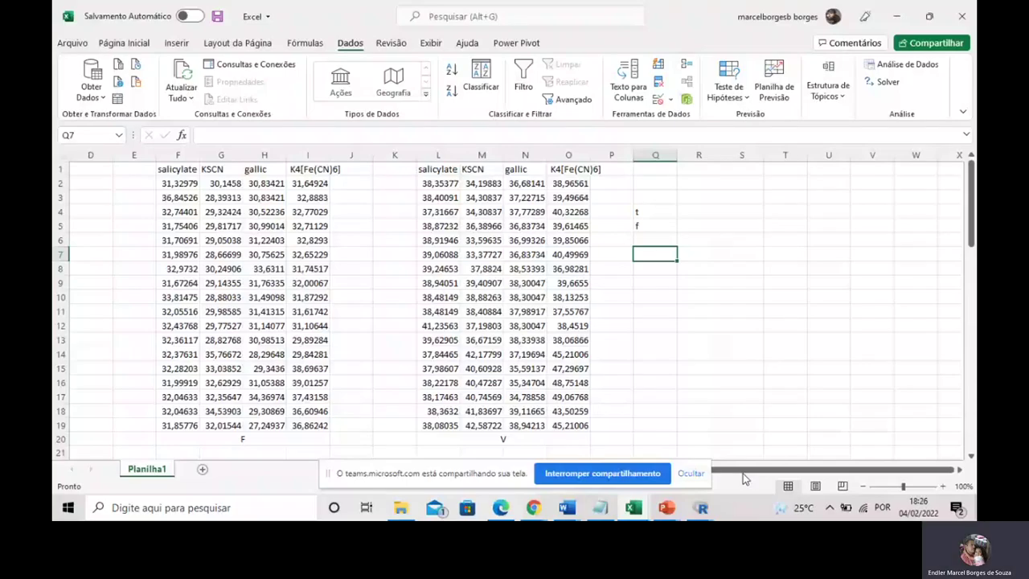
Examine the side-by-side F and V tables of salicylate, KSCN, gallic and K4[Fe(CN)6] measurements, including their group labels.
scroll(260, 177, left, 2)
click(266, 173)
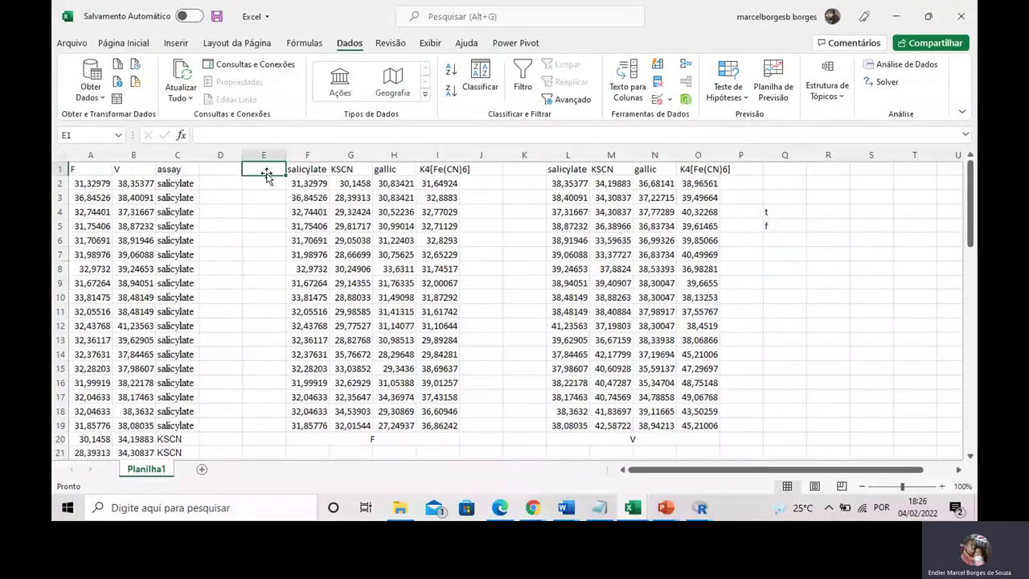
click(299, 181)
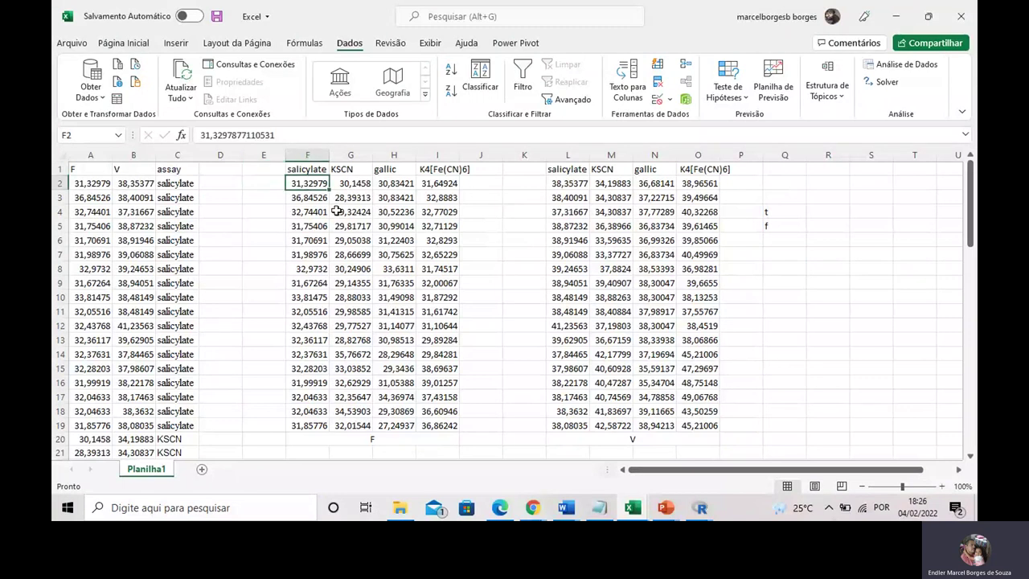
click(495, 210)
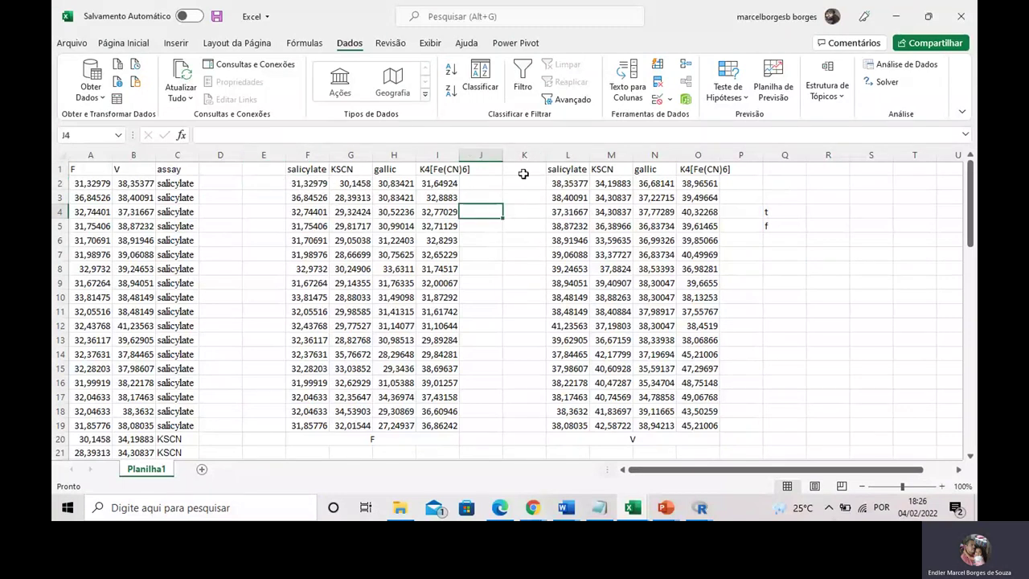
click(388, 200)
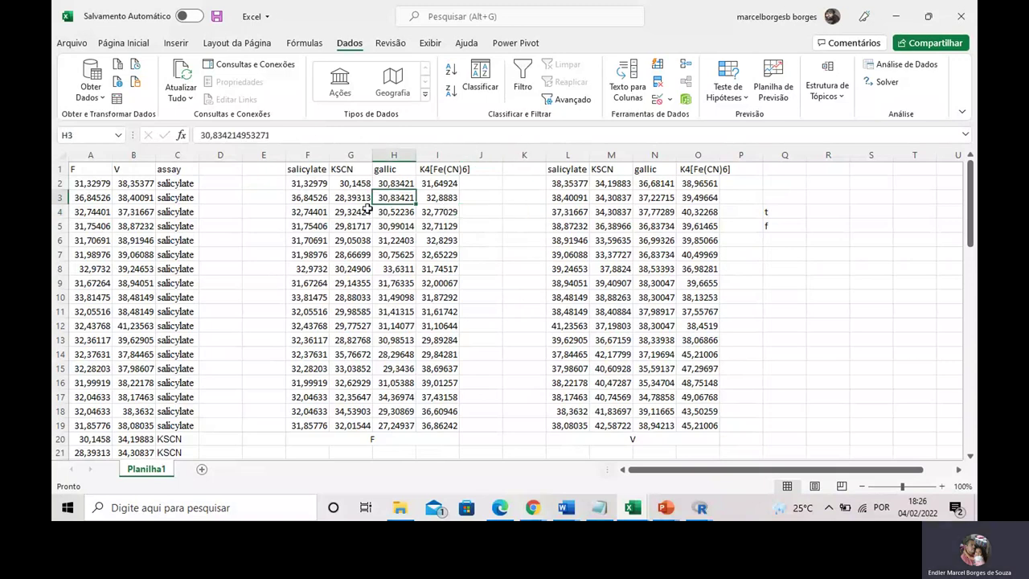
click(307, 185)
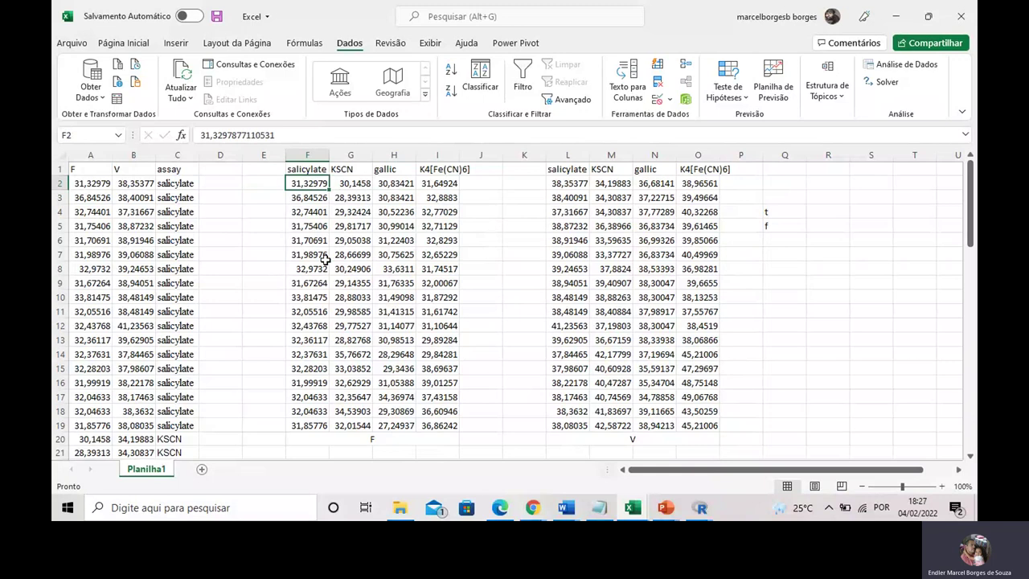
click(373, 439)
click(646, 441)
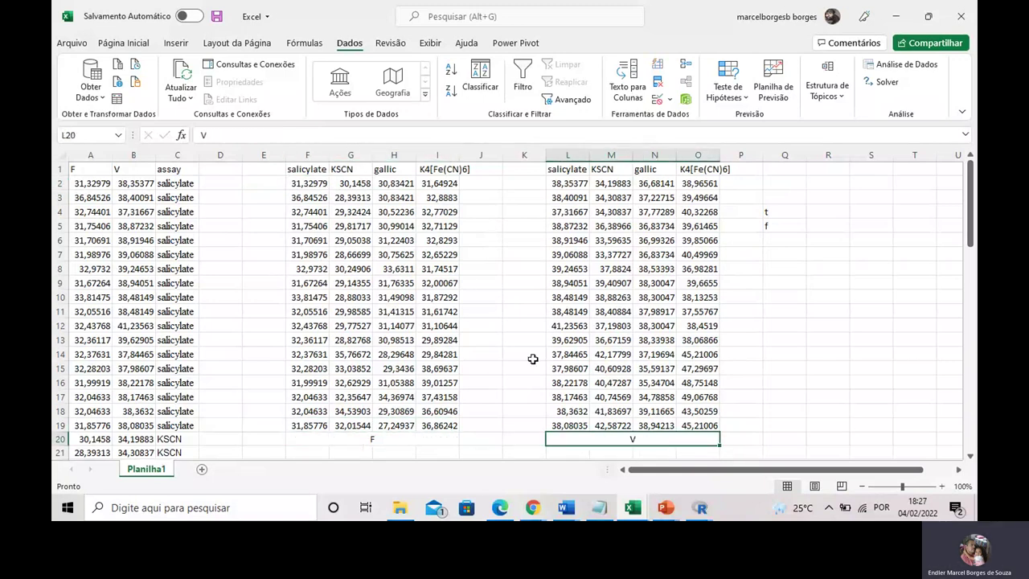
Compare the first salicylate values of the F table with the F and V labels in row 20.
click(482, 246)
click(487, 213)
click(308, 182)
click(309, 198)
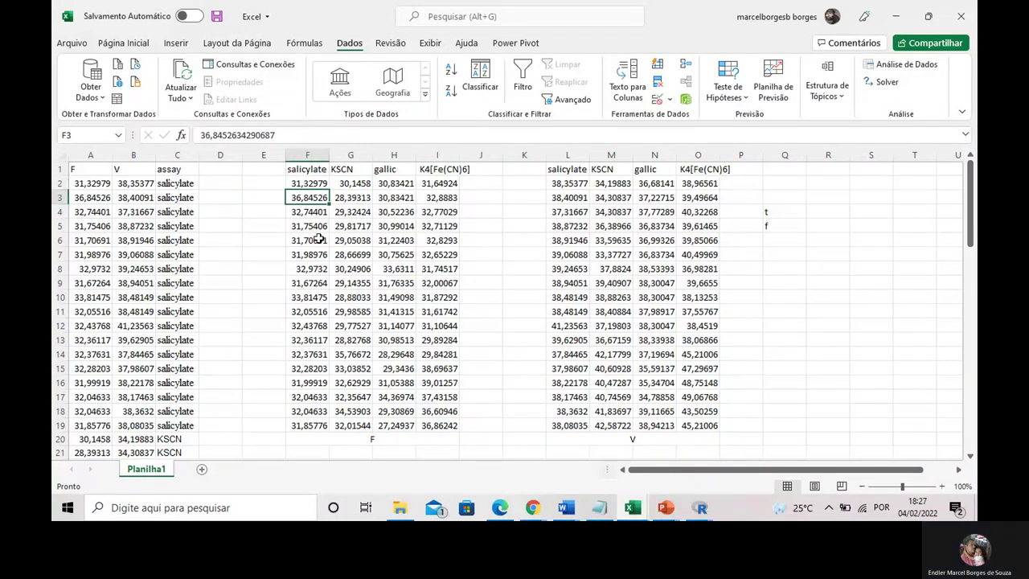
click(490, 297)
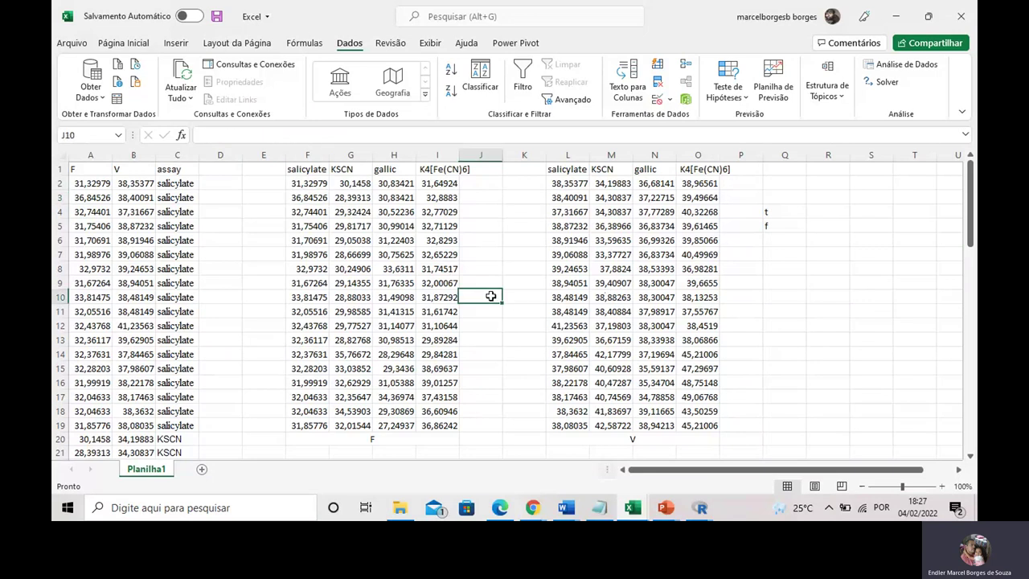
click(394, 438)
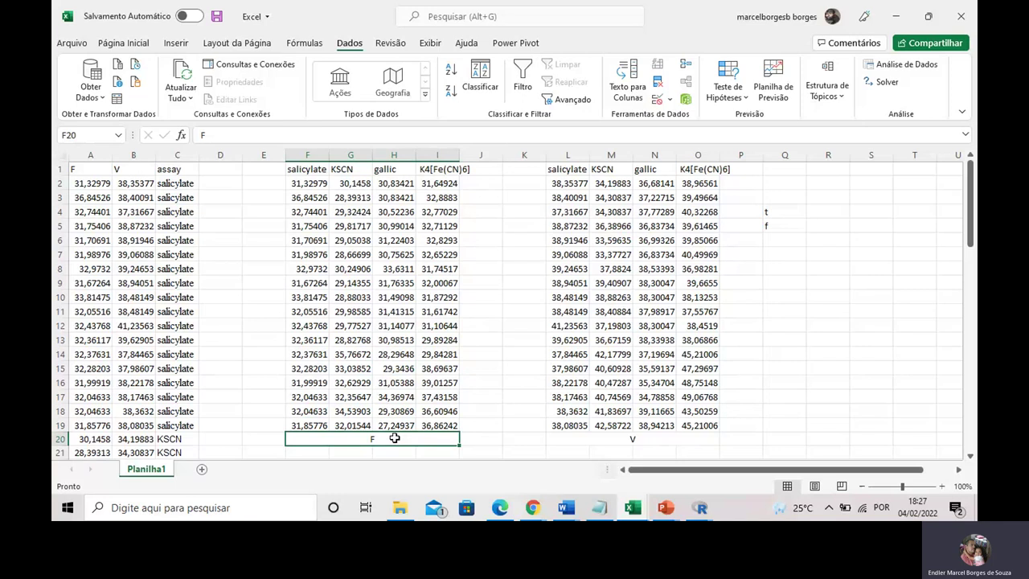
click(478, 439)
click(391, 433)
click(643, 439)
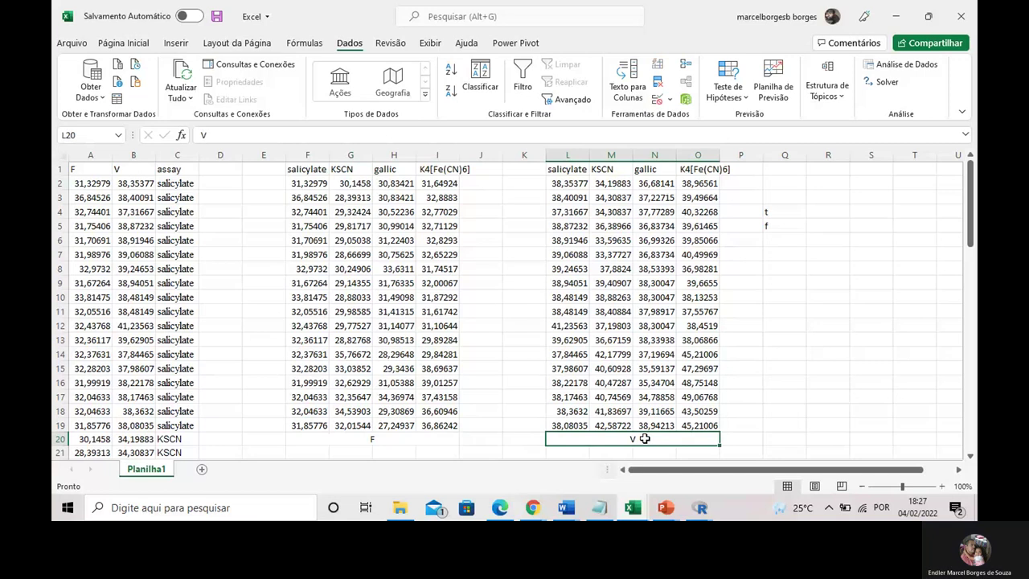
click(465, 268)
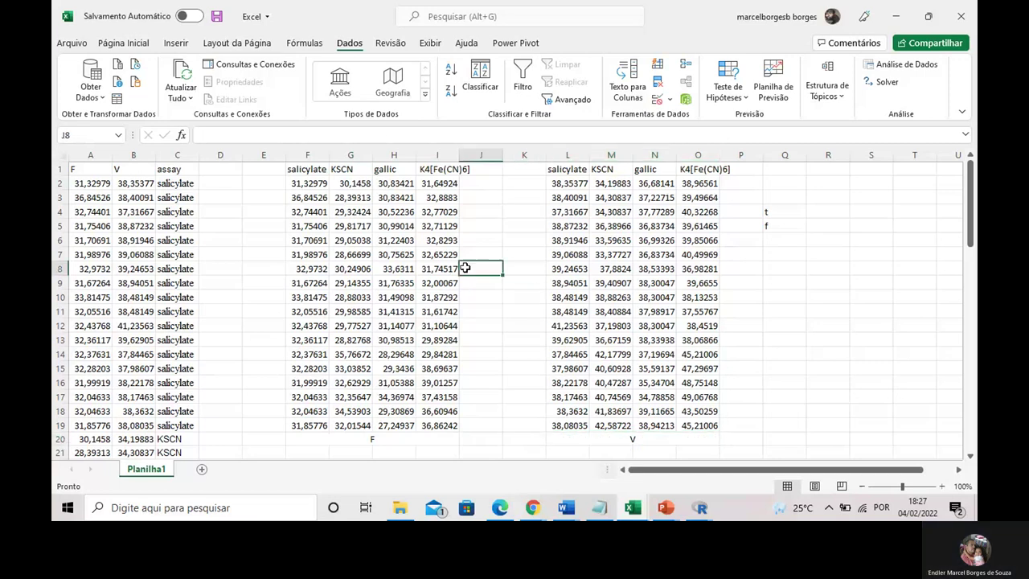
Review the four assay headers of the F table: salicylate, KSCN, gallic and K4[Fe(CN)6].
click(310, 184)
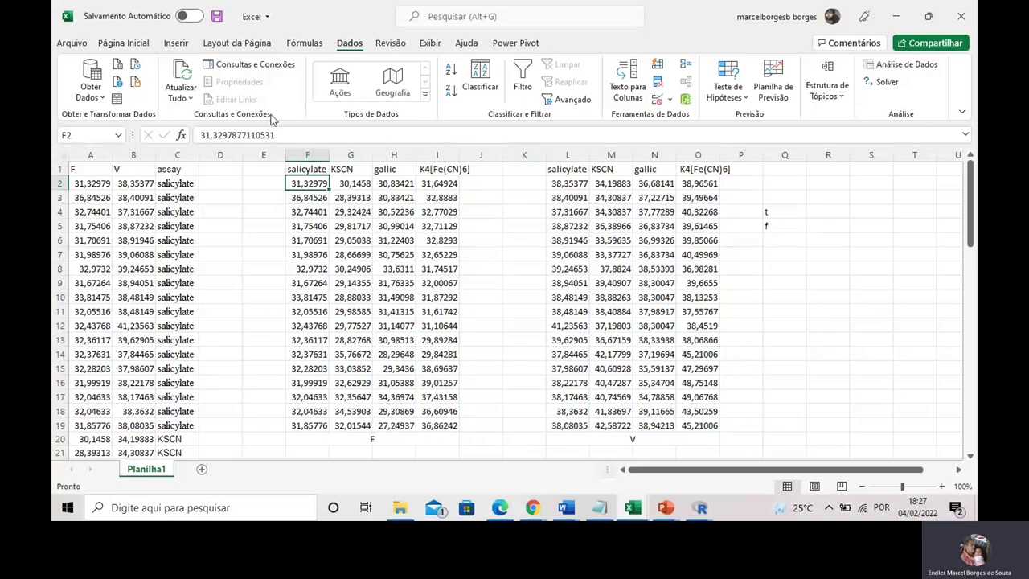
click(341, 224)
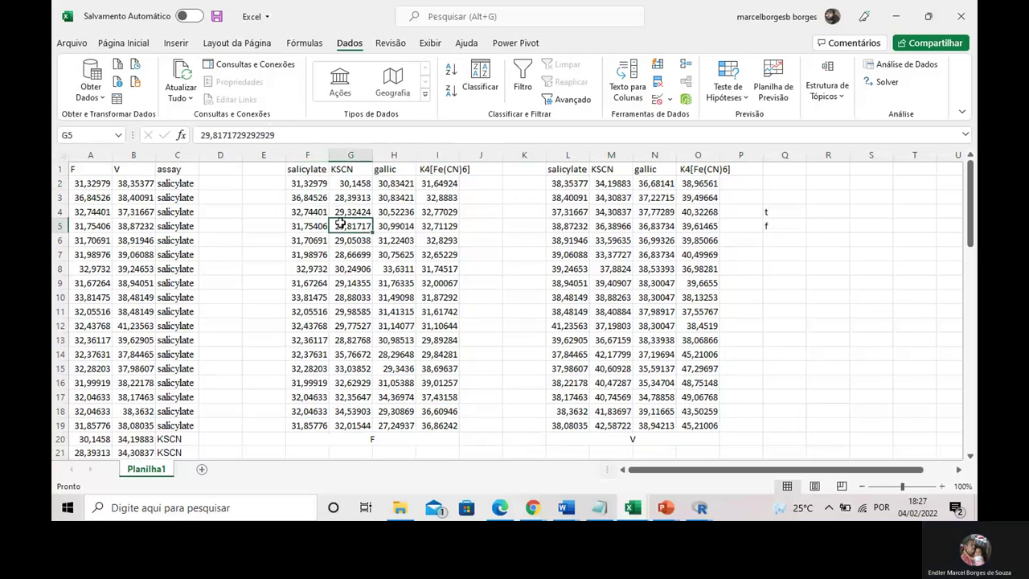
click(304, 185)
click(314, 170)
click(356, 168)
click(402, 168)
click(435, 169)
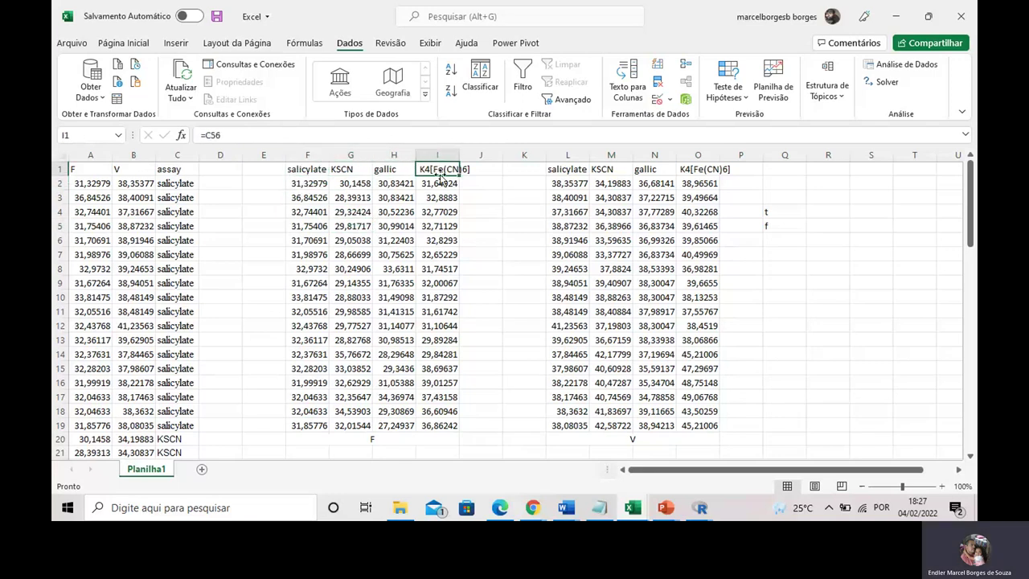
click(358, 199)
click(313, 170)
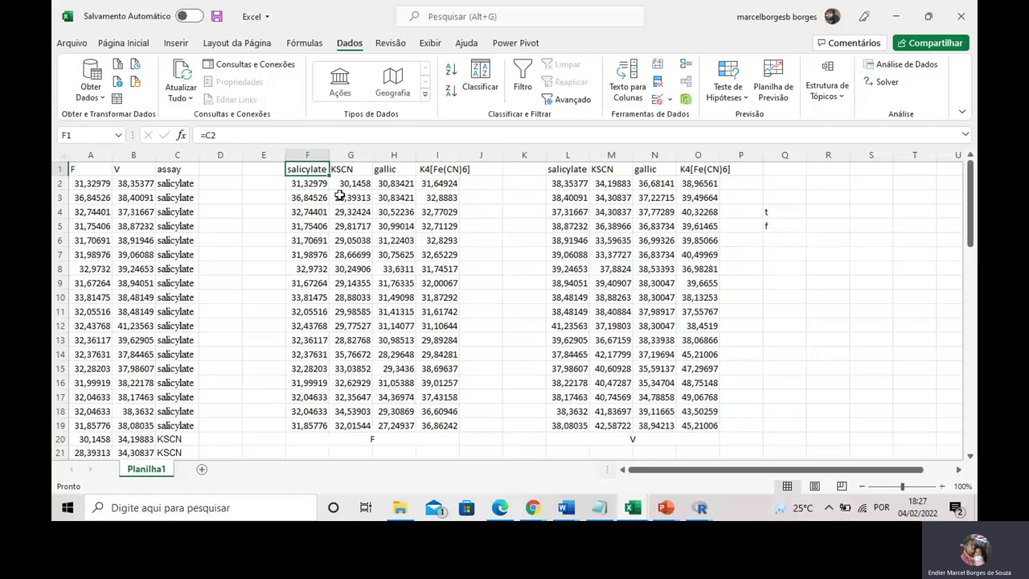
click(351, 172)
click(389, 176)
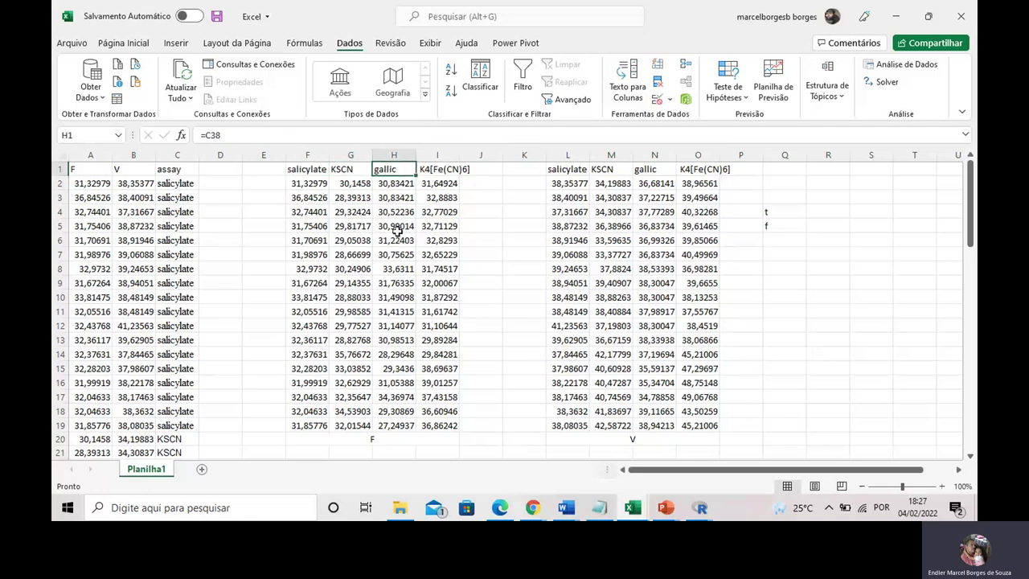
click(437, 165)
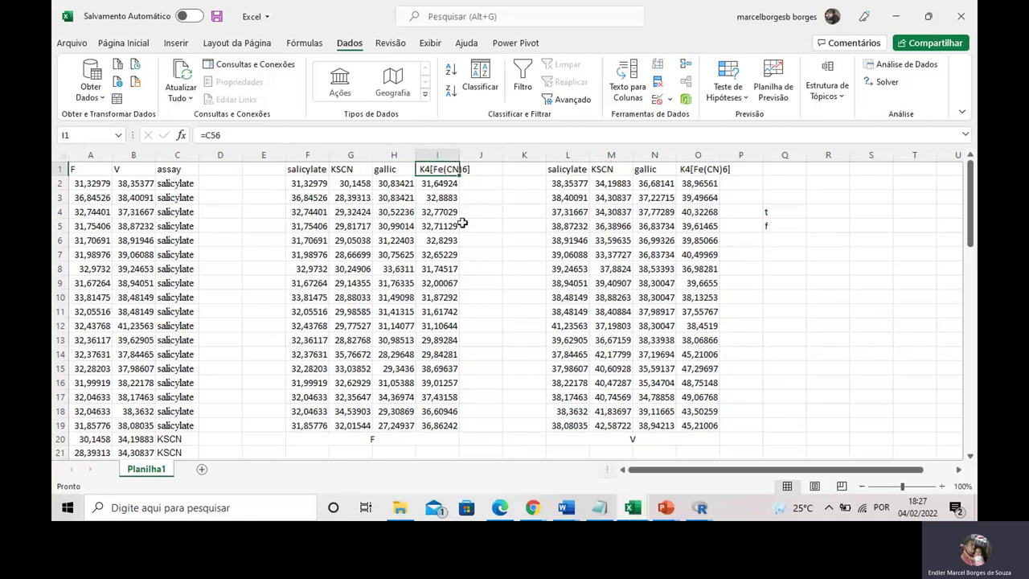
click(476, 241)
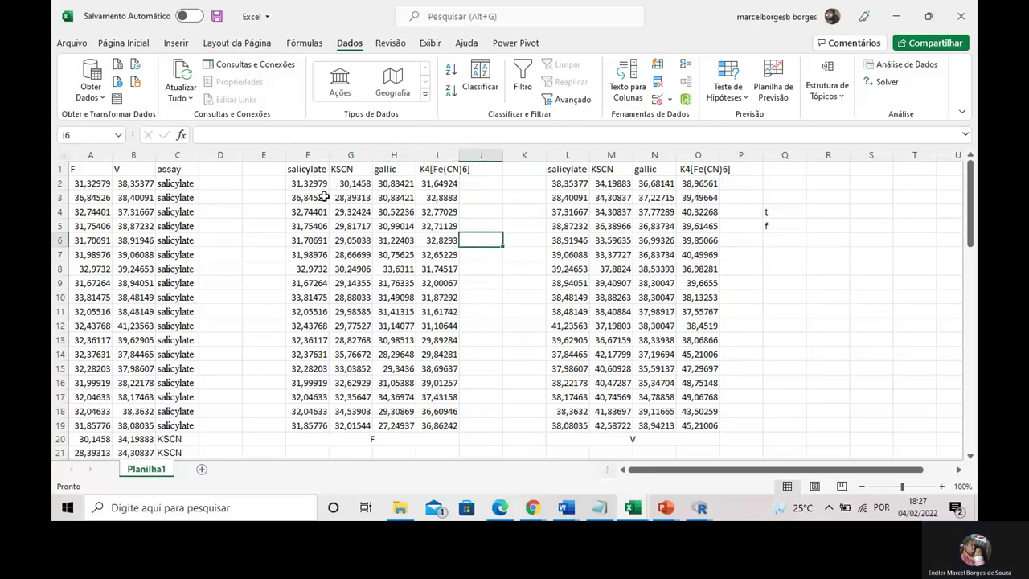
Highlight the F table's data block F2:I19 and its header row F1:I1 for inspection.
drag(310, 184, 437, 419)
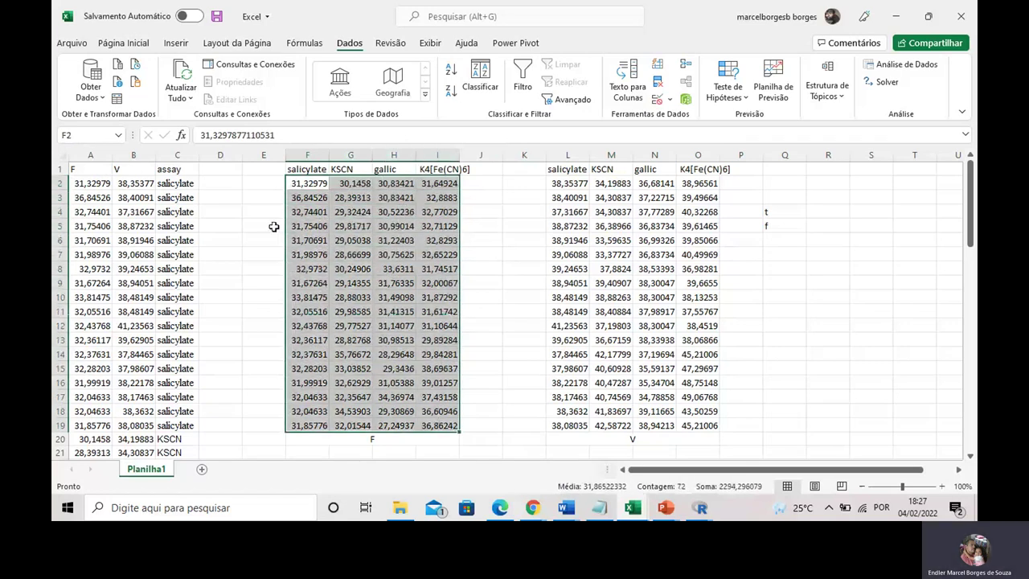
click(274, 224)
drag(307, 169, 438, 168)
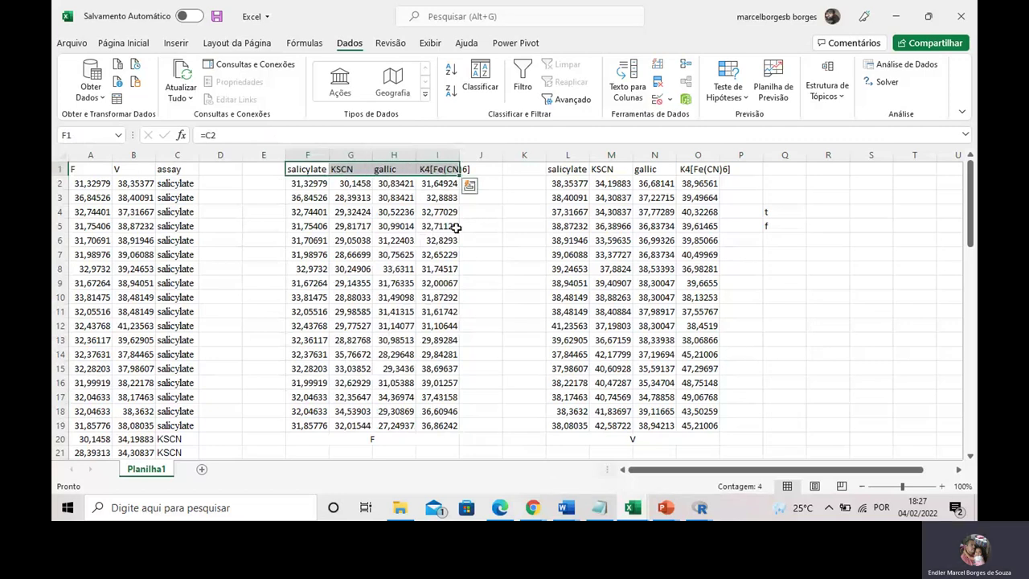
click(467, 257)
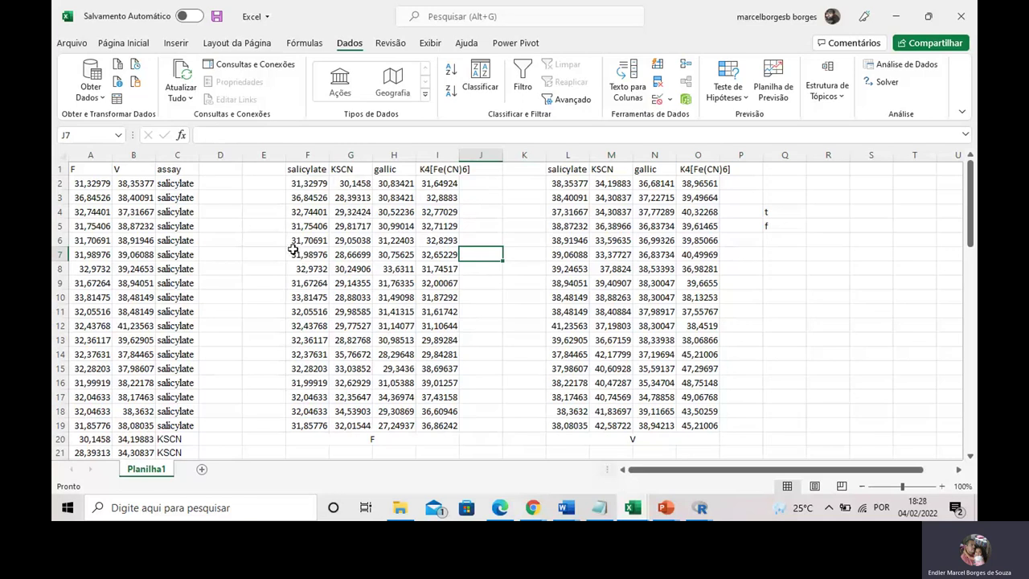
scroll(290, 221, down, 1)
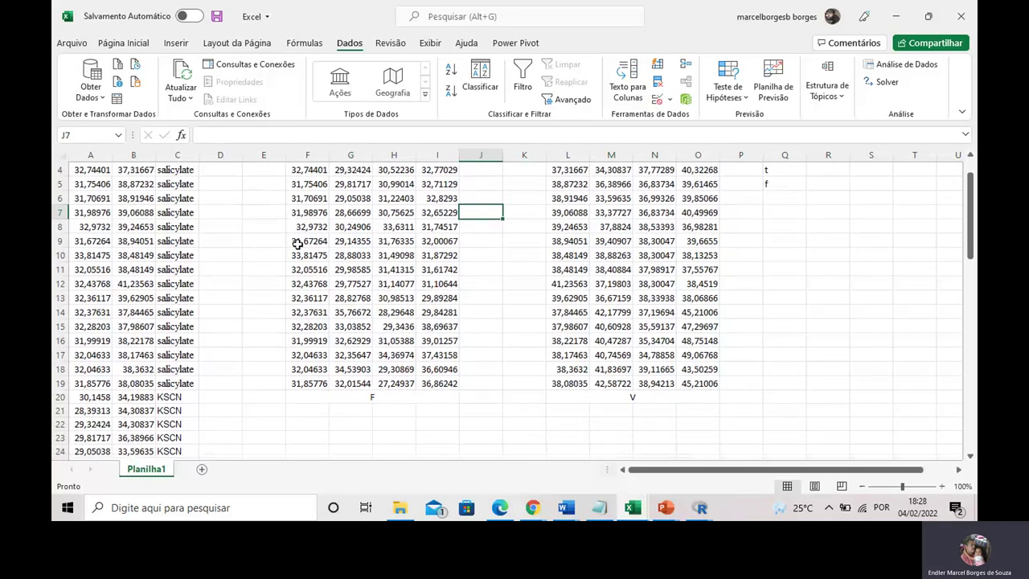
scroll(294, 239, up, 1)
Inspect the first-row values of each assay column in the F table and look down the salicylate data.
click(309, 183)
click(351, 183)
click(394, 183)
click(434, 183)
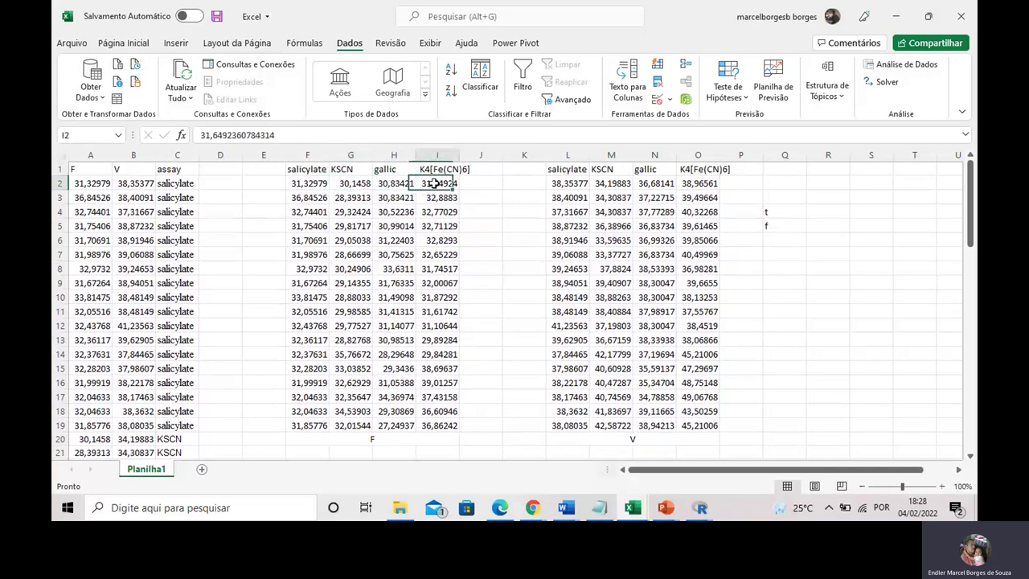
click(294, 199)
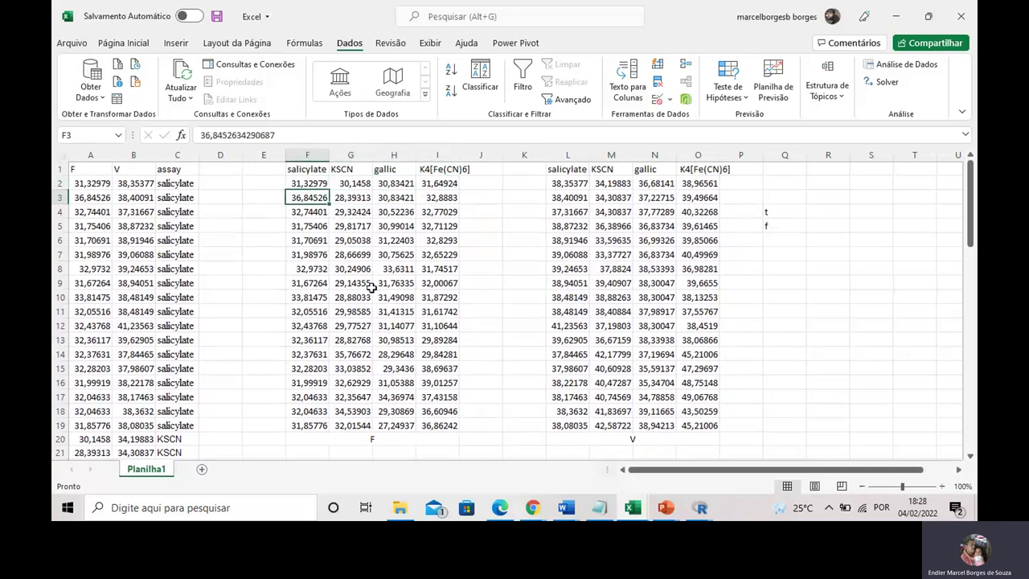
click(395, 269)
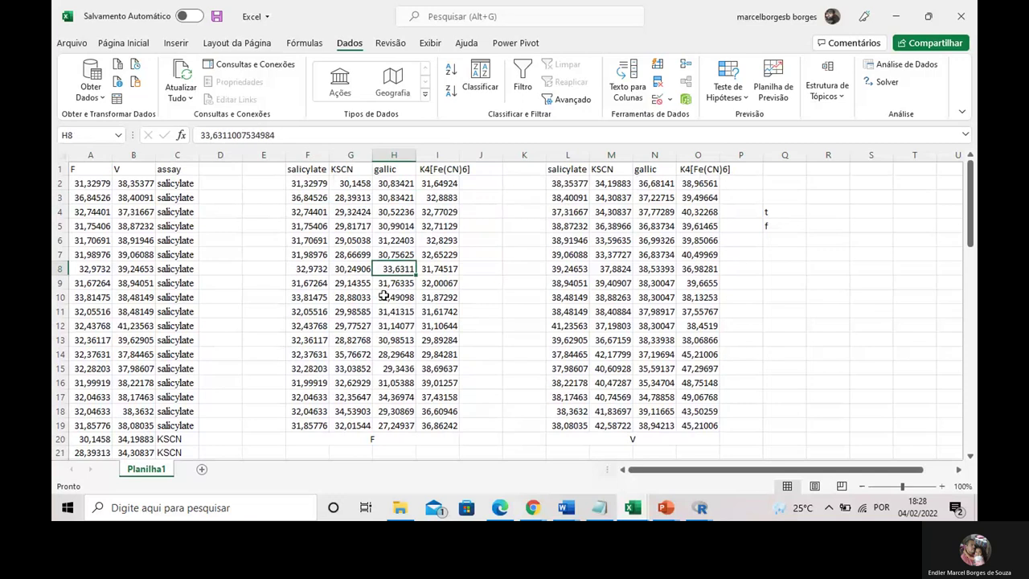
click(315, 184)
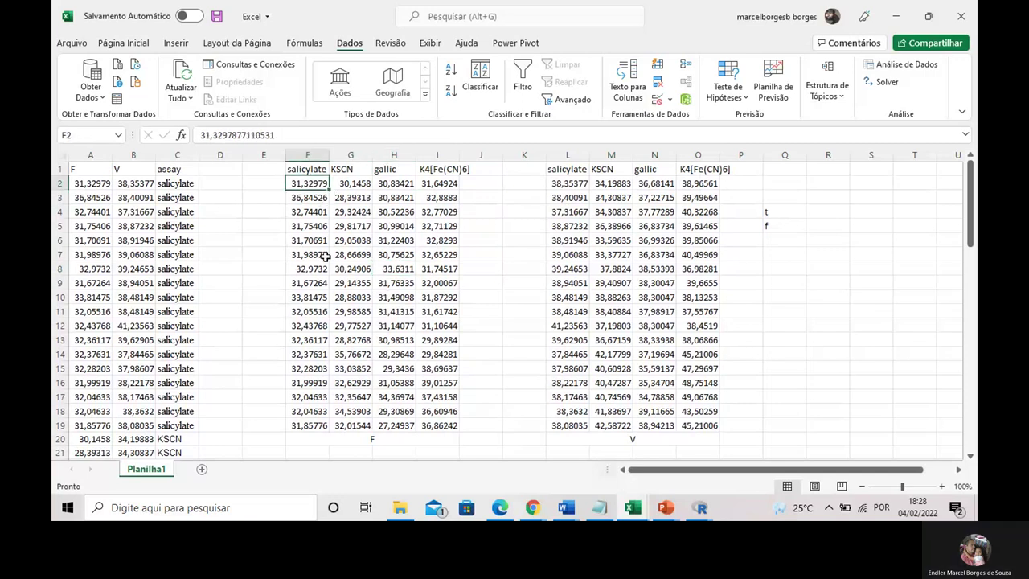
scroll(353, 241, down, 1)
scroll(354, 242, down, 1)
scroll(353, 242, up, 2)
Compare the KSCN and gallic columns of the F table with the salicylate column.
click(343, 168)
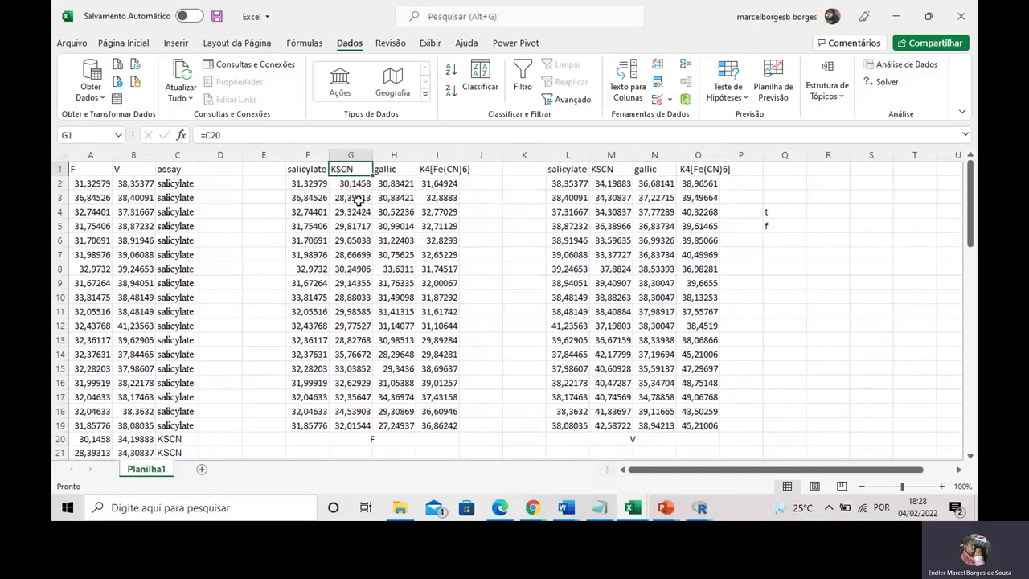
click(386, 224)
click(344, 172)
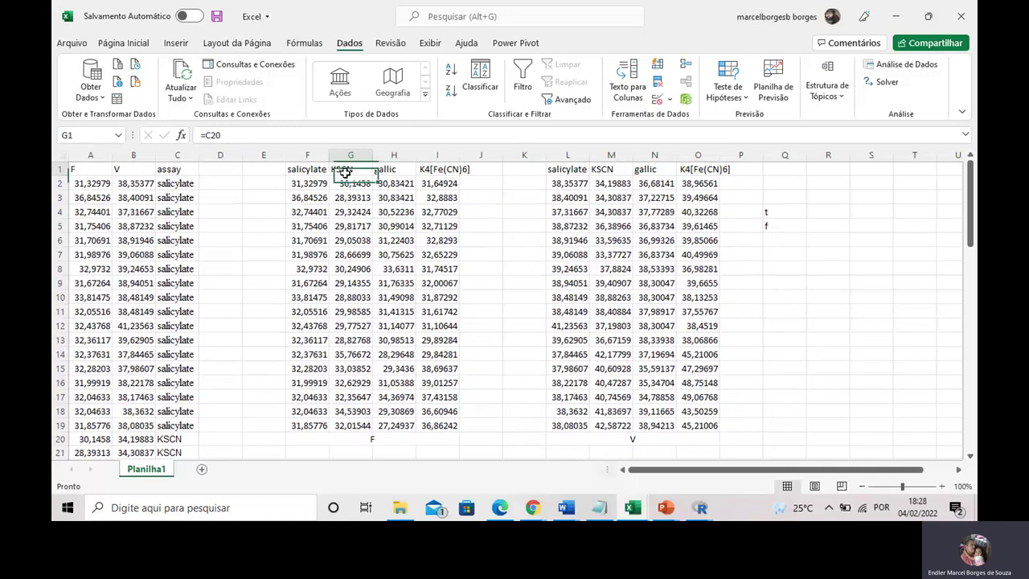
click(349, 200)
click(350, 171)
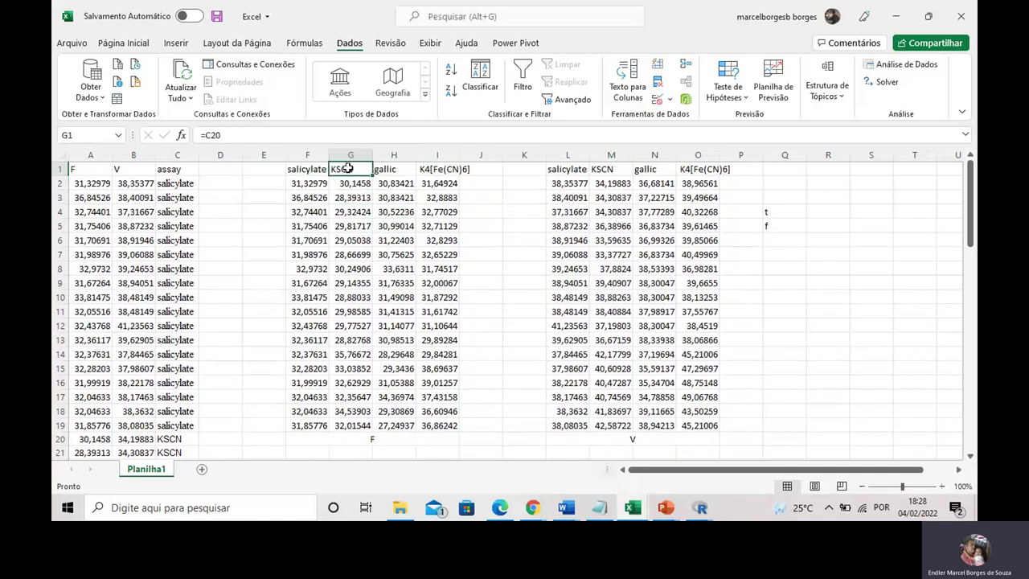
click(356, 226)
click(346, 169)
click(391, 171)
click(347, 169)
click(392, 168)
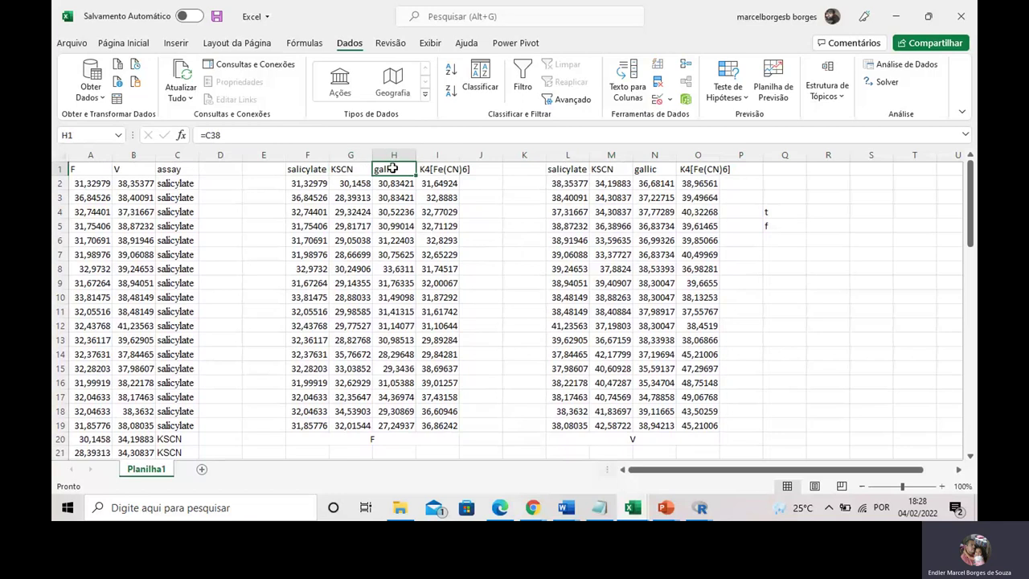
click(308, 171)
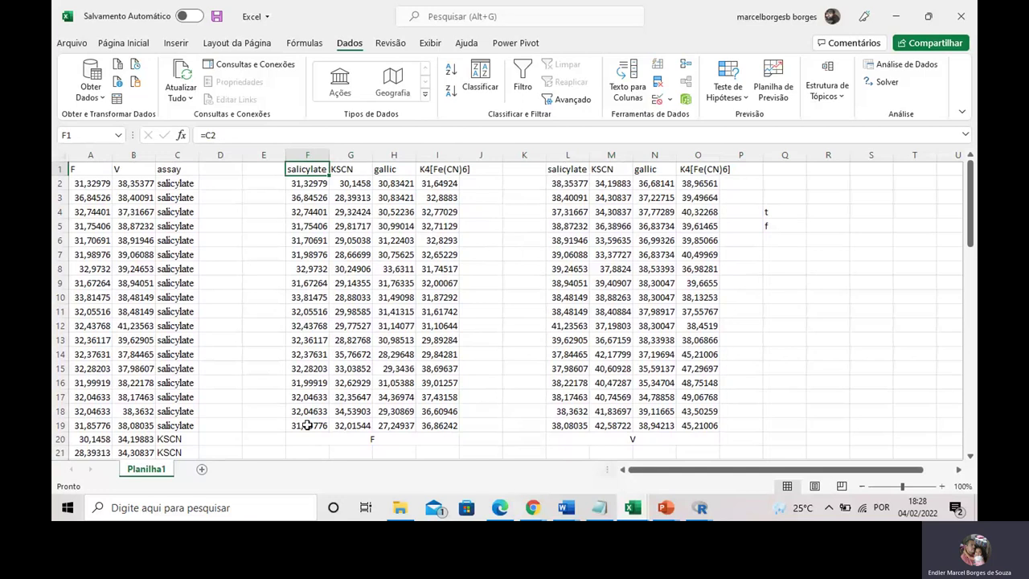
Enter the concentration range 4-20 mg/L in F21 beneath the F table's salicylate column.
click(290, 451)
text(4)
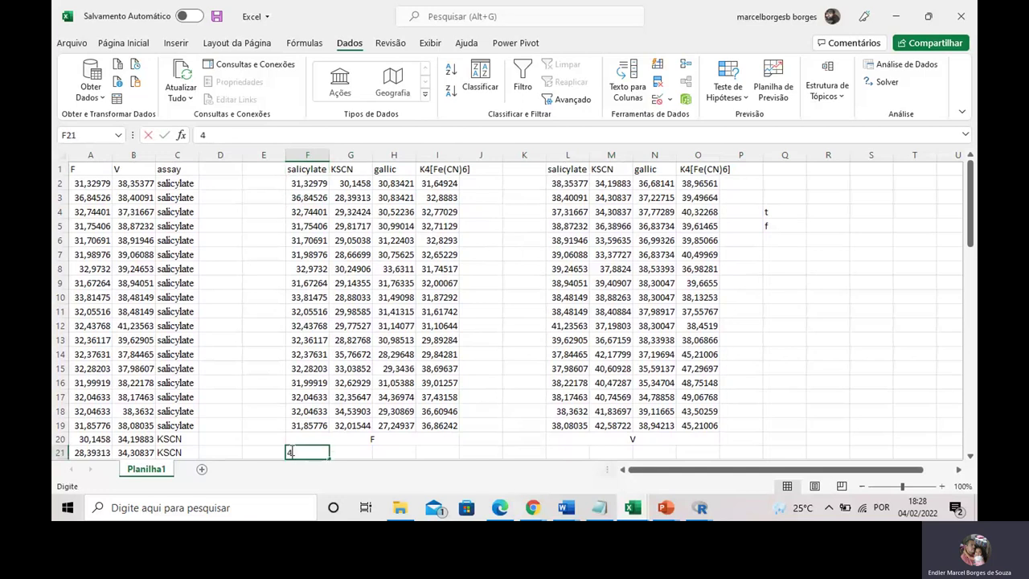
text(-20 mg of)
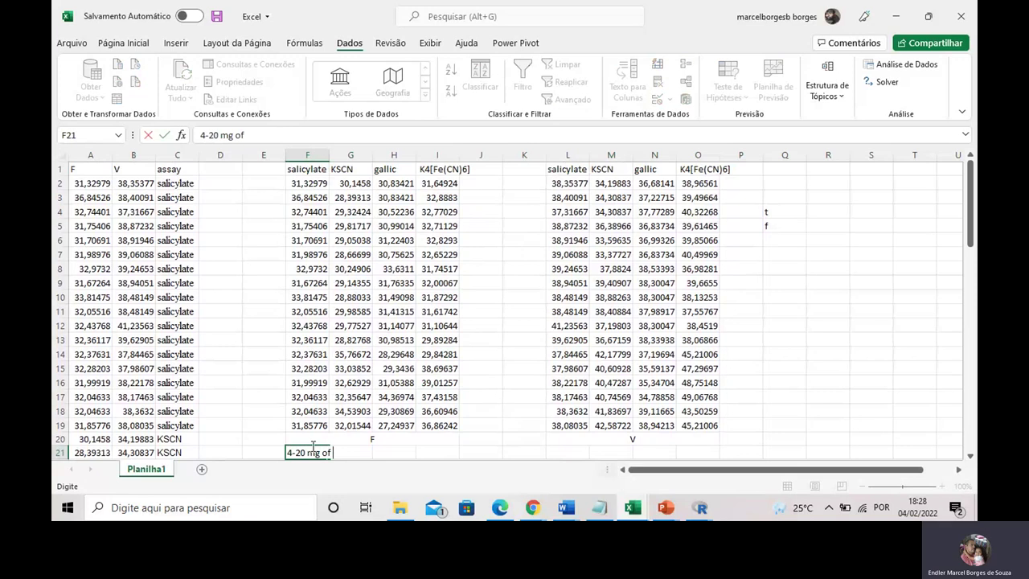
key(BackSpace)
key(BackSpace)
key(BackSpace)
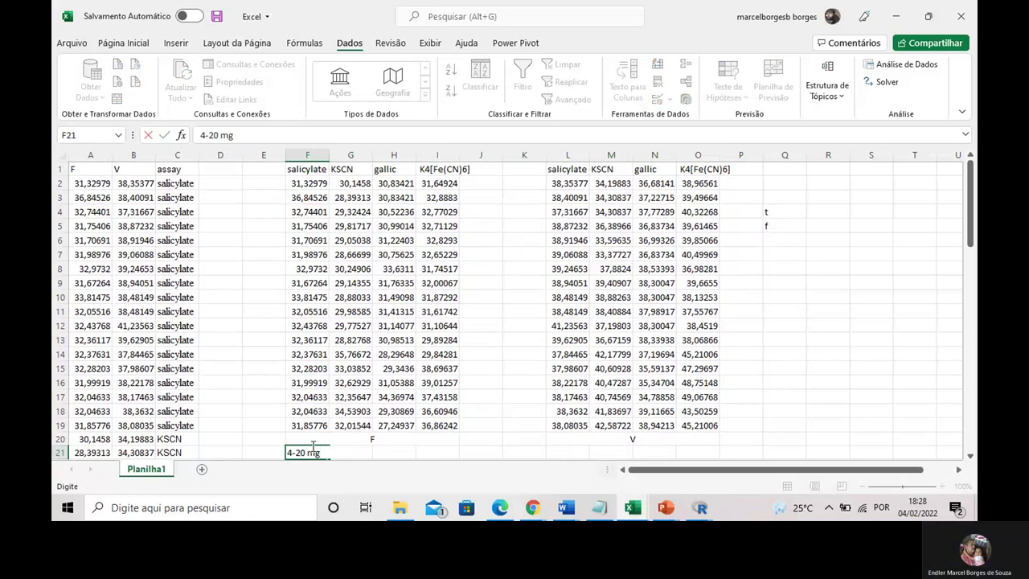
text(/L)
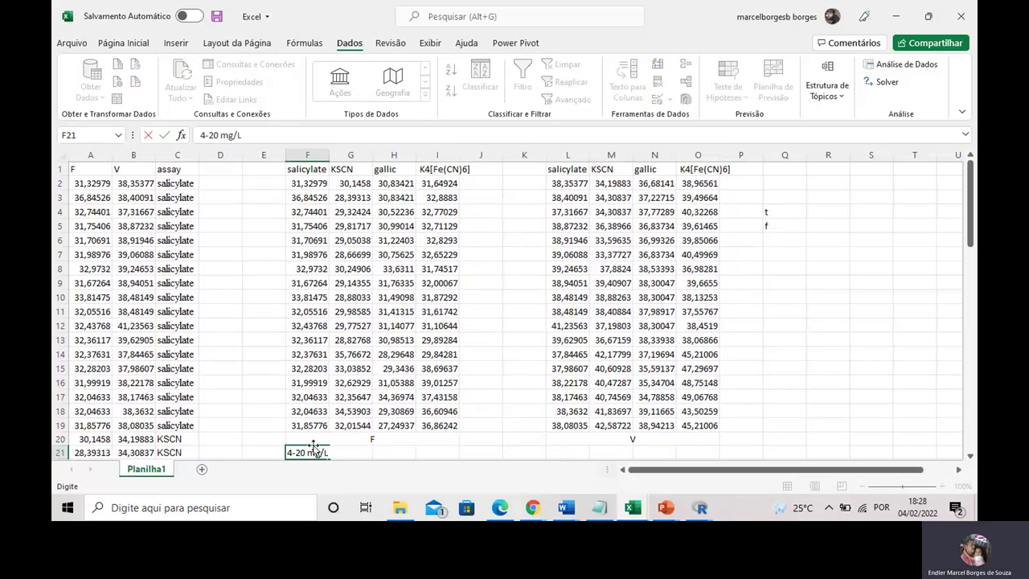
click(501, 395)
Enter the concentration range 1-5 mg/L in I21 beneath the F table's K4[Fe(CN)6] column.
click(447, 174)
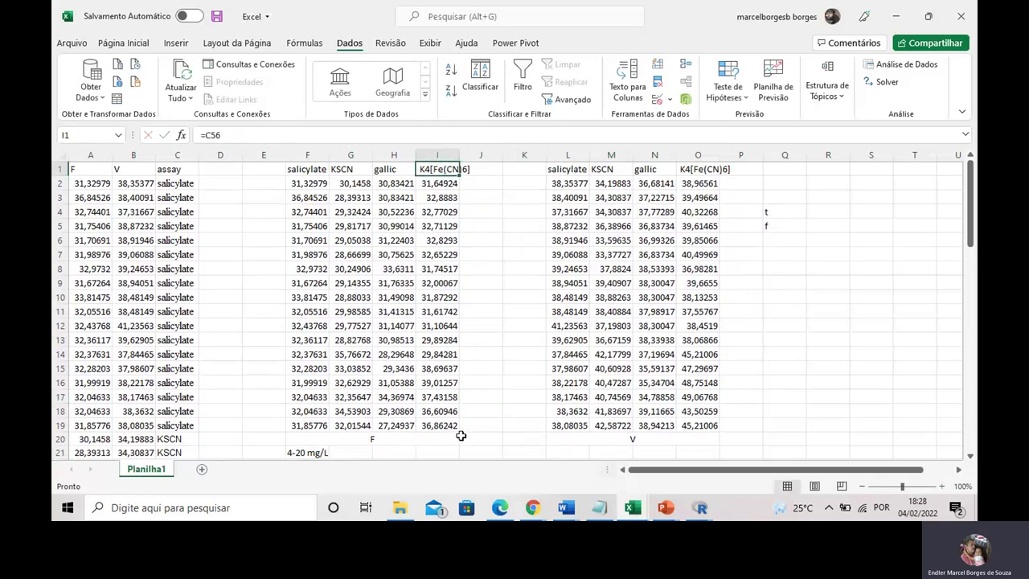
click(434, 449)
text(1-5 mg/L)
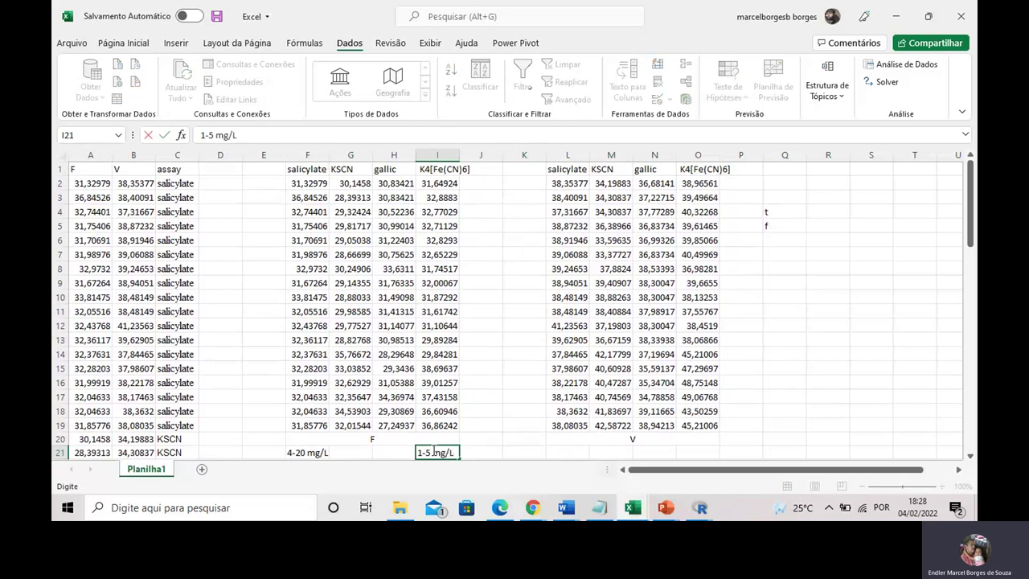
click(486, 327)
Enter the concentration range 2-10 mg/L in H21 beneath the F table's gallic column.
click(387, 184)
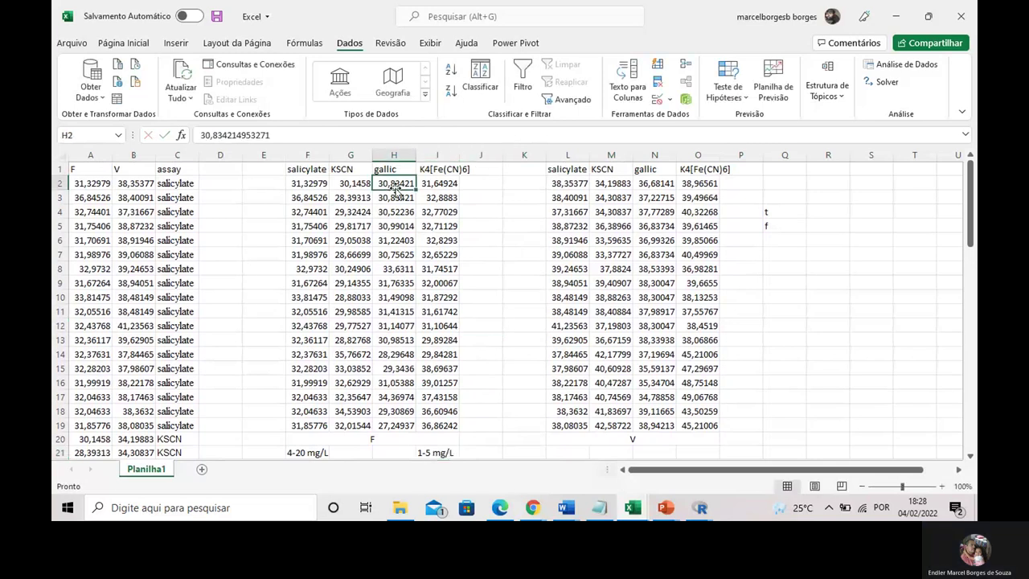
click(370, 181)
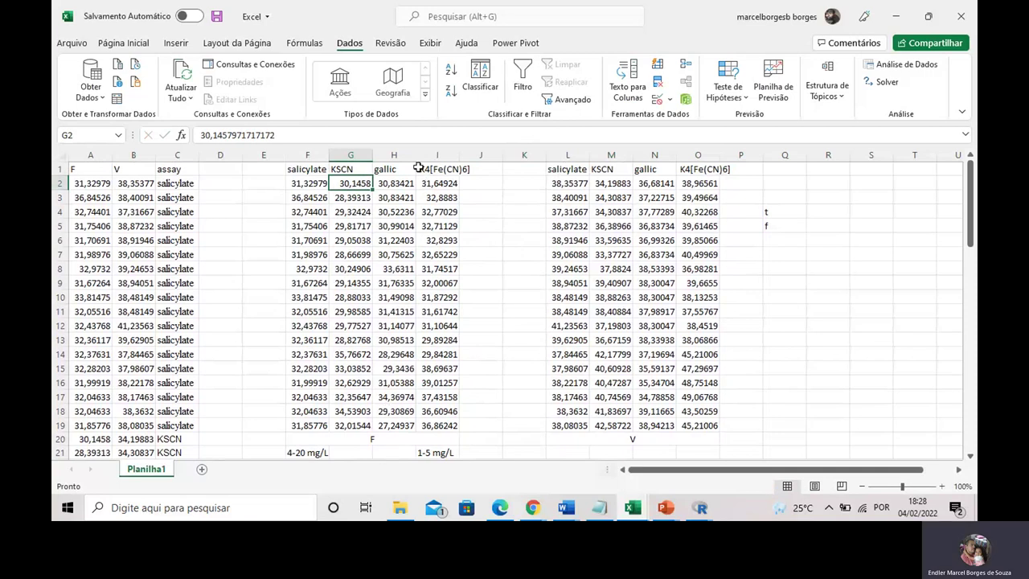
click(405, 167)
click(390, 452)
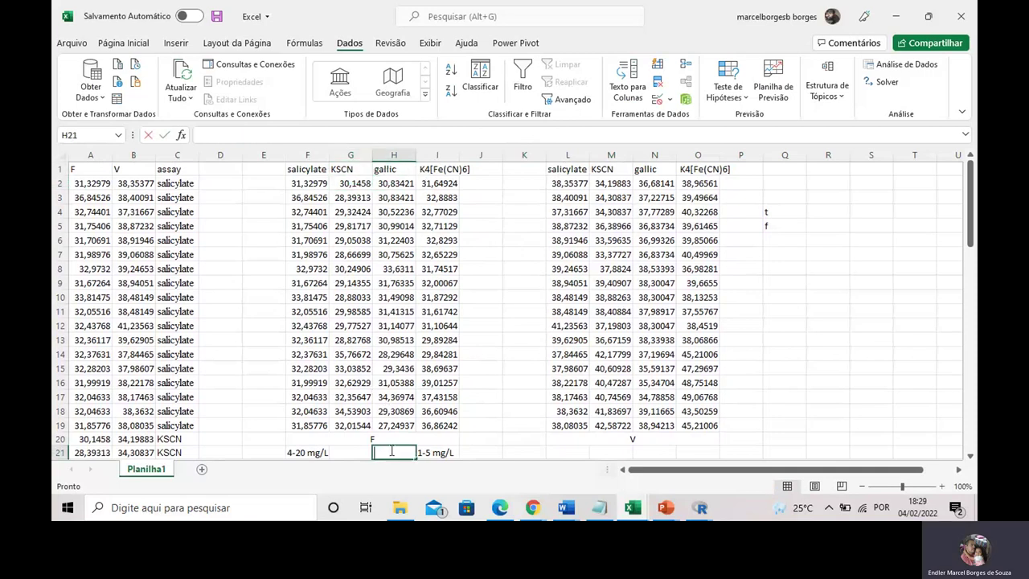
text(10)
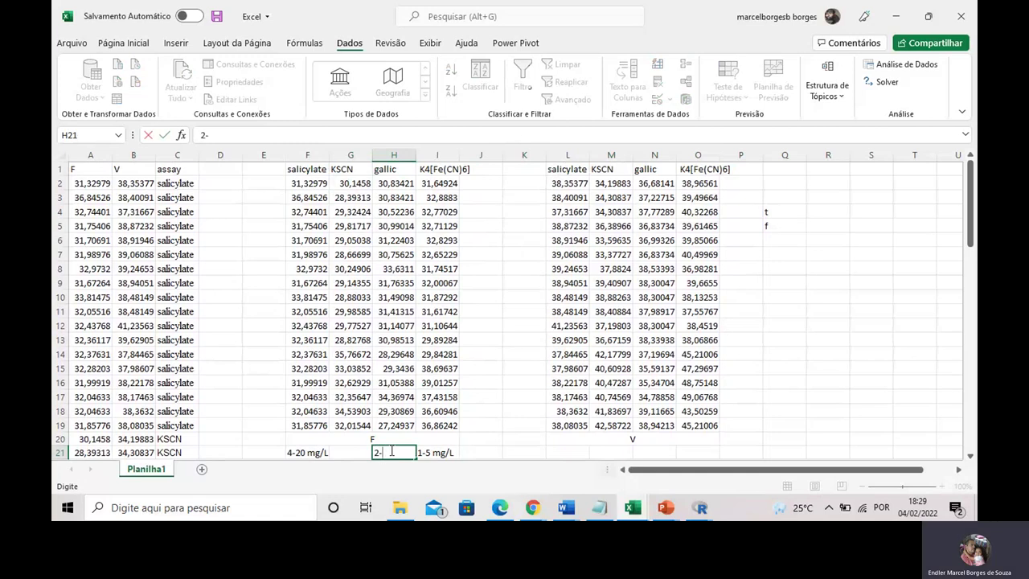
text(mg/L)
click(491, 352)
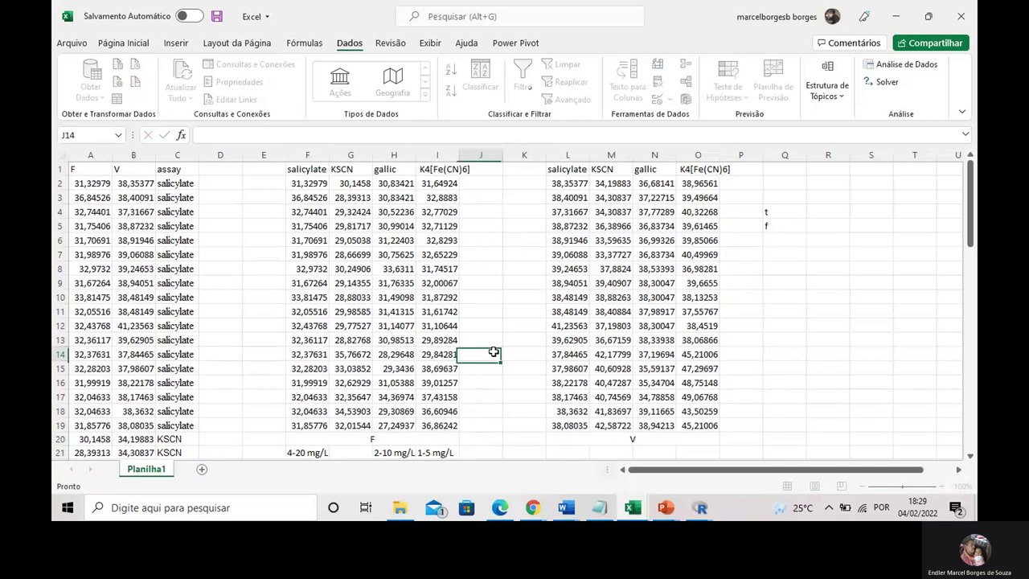
Copy the K4[Fe(CN)6] concentration range from I21 into G21 beneath the F table's KSCN column.
click(396, 182)
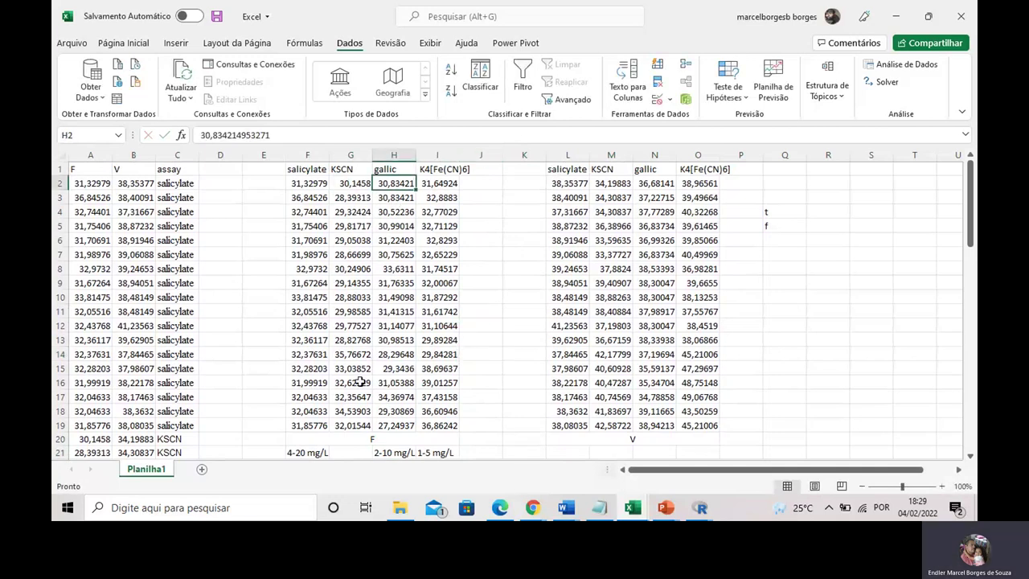
click(392, 450)
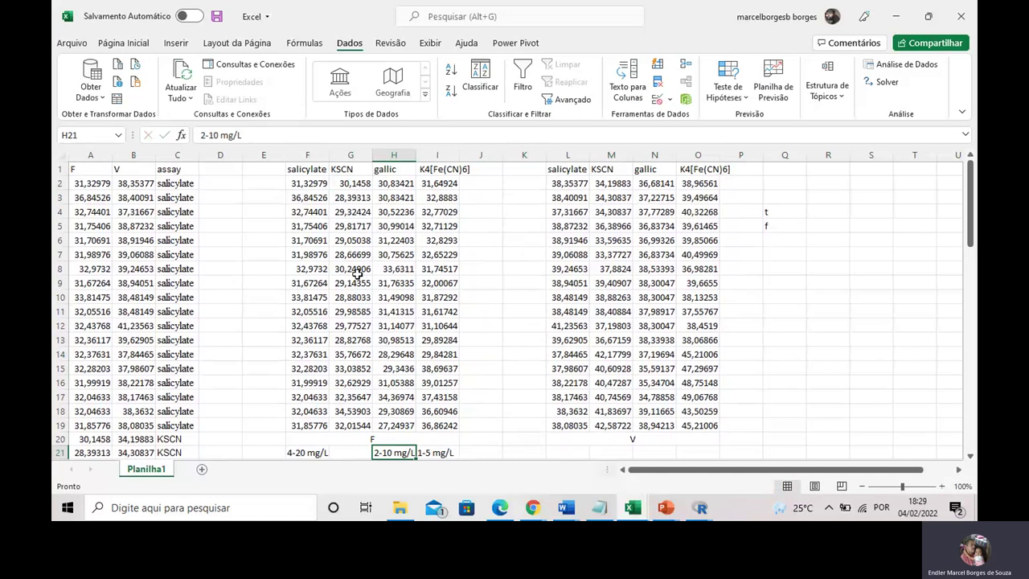
scroll(357, 273, down, 1)
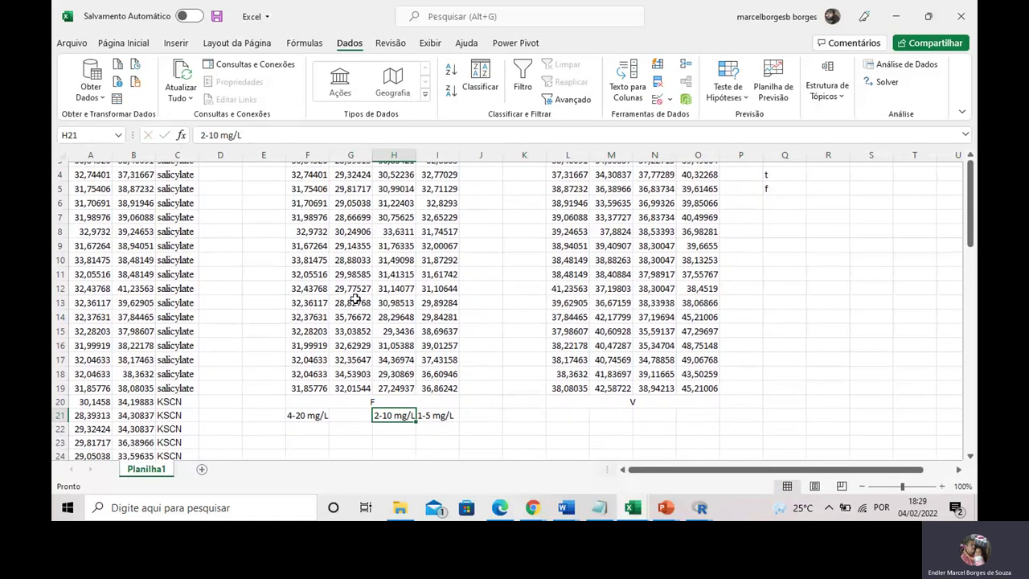
scroll(345, 305, up, 1)
click(444, 453)
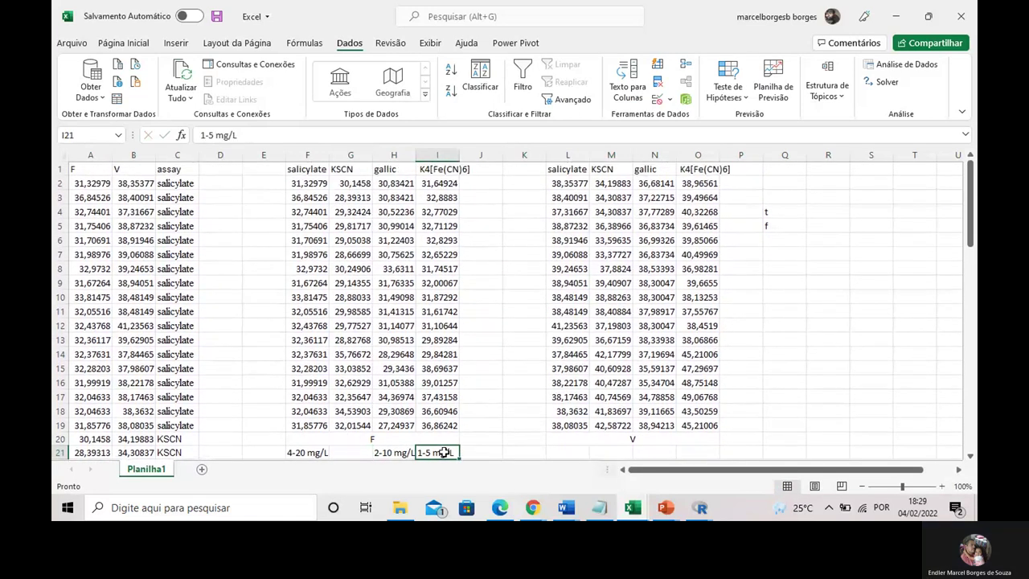
key(ctrl+c)
click(343, 450)
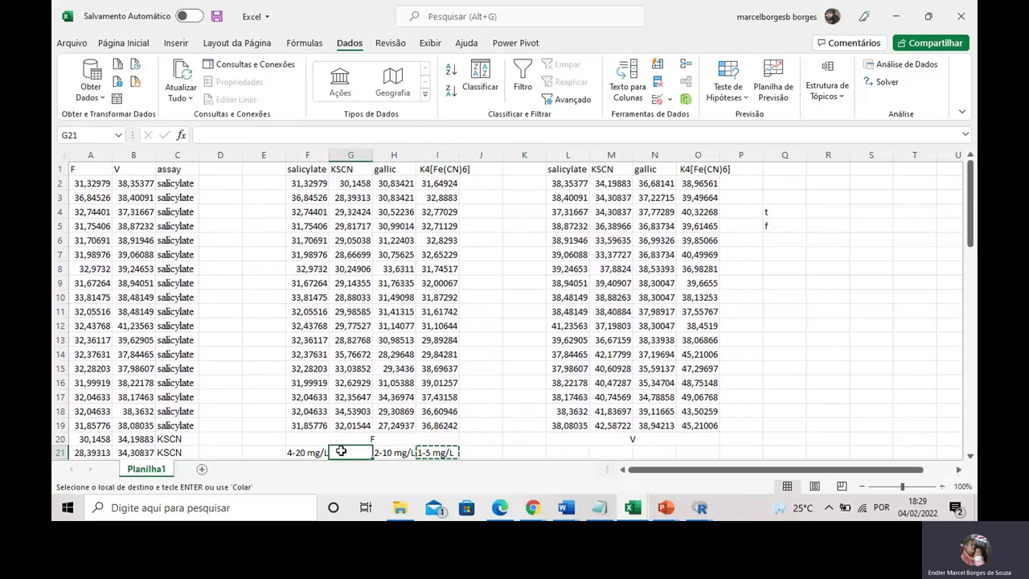
key(ctrl+v)
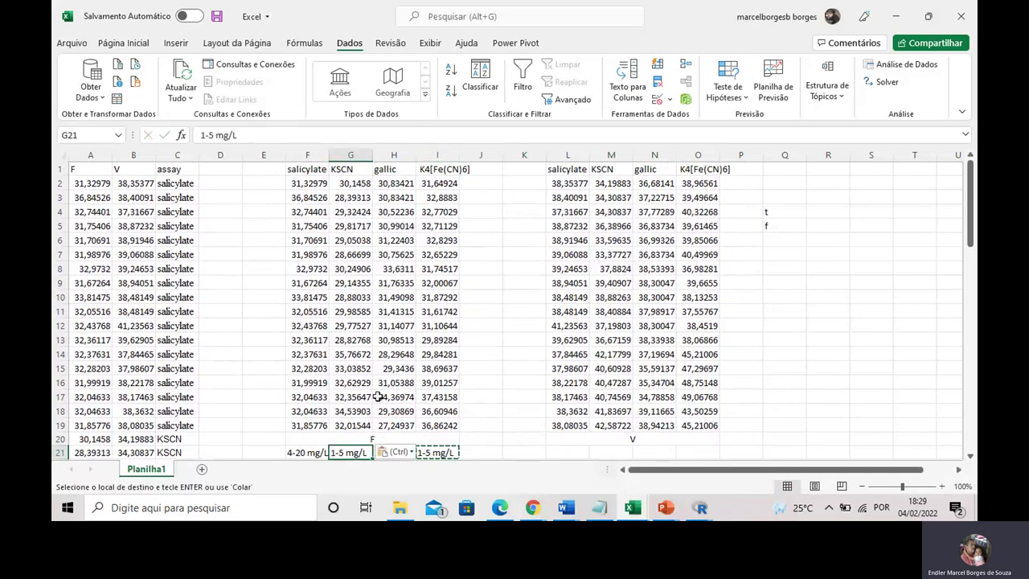
click(494, 197)
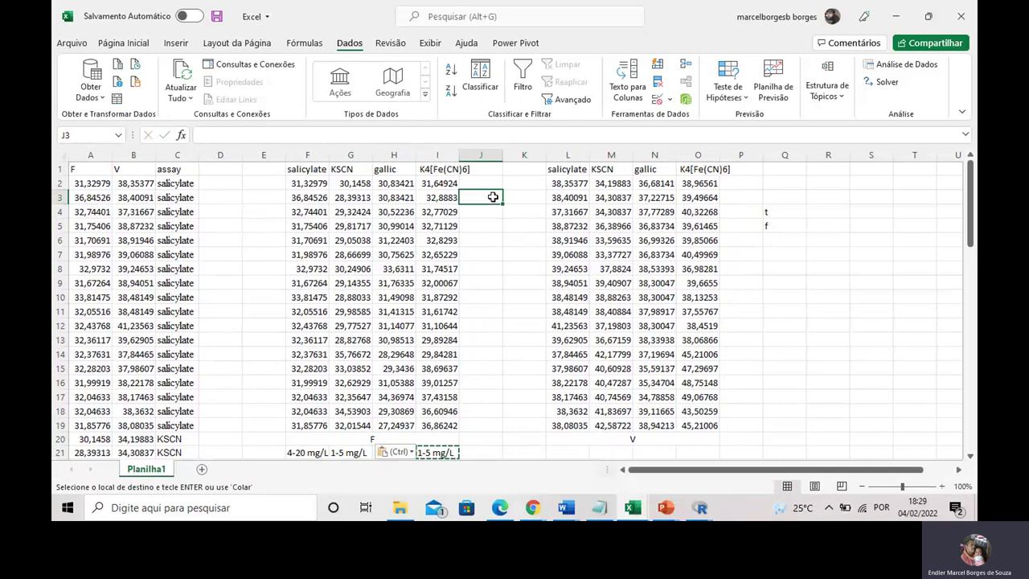
Inspect the first salicylate values, F2 and F3, and the neighbouring cells of the F table's top rows.
click(316, 186)
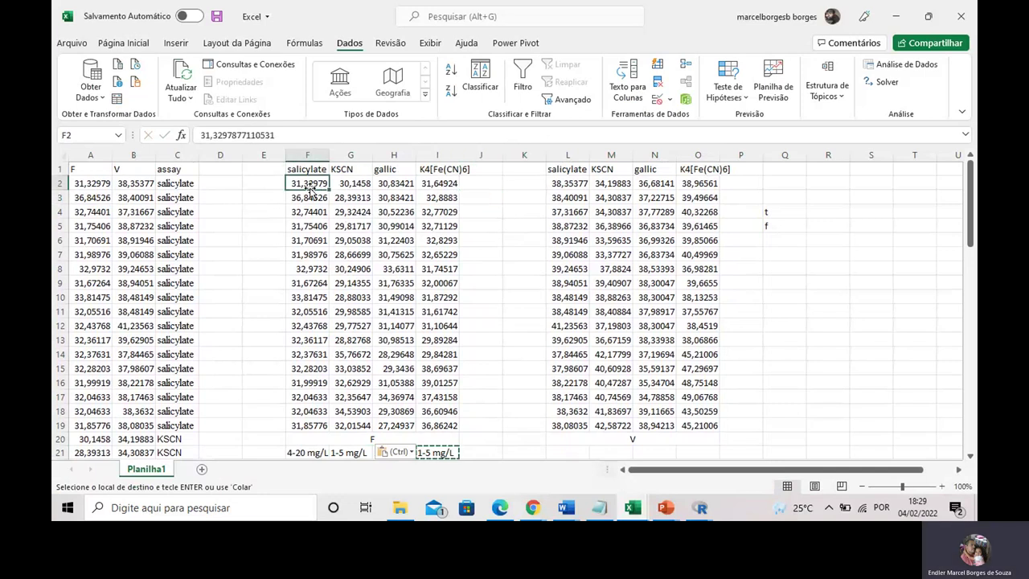
key(Down)
key(Right)
click(300, 188)
click(302, 200)
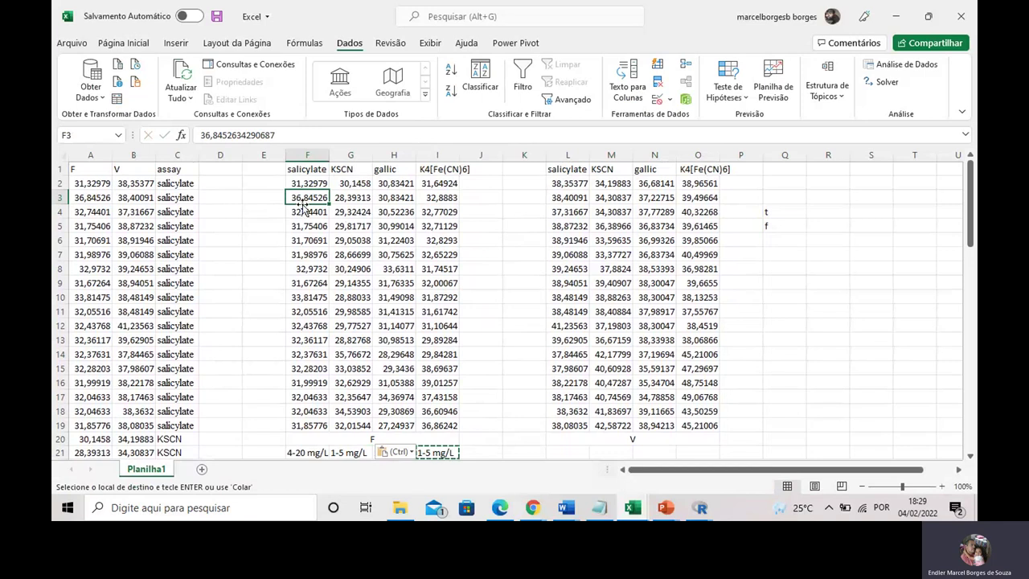
click(476, 205)
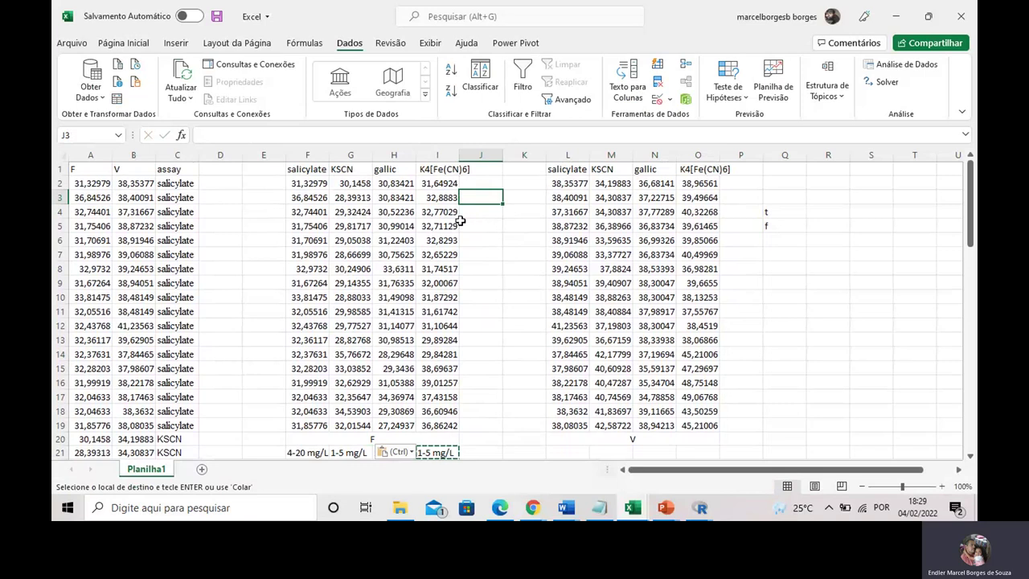
click(479, 214)
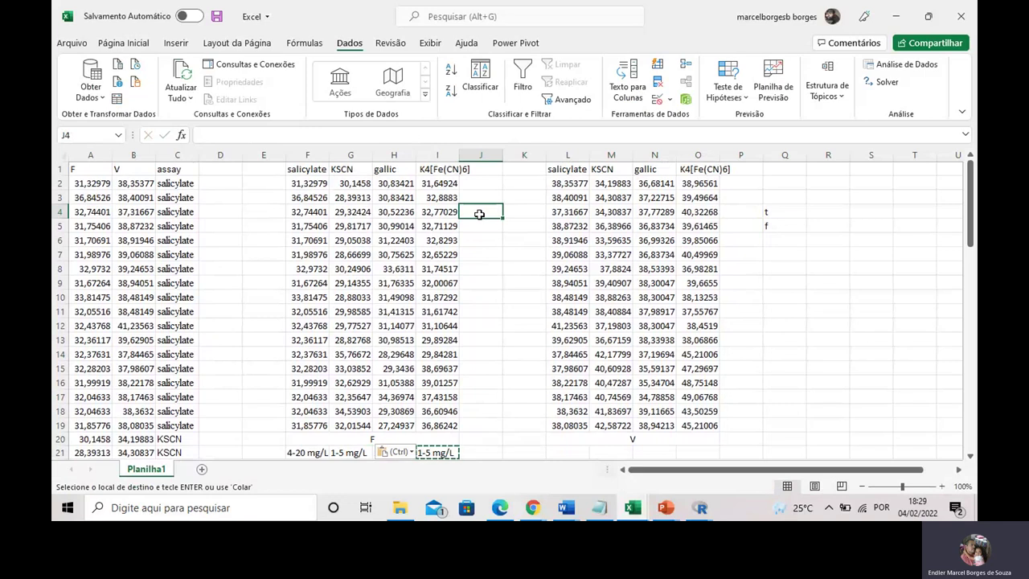
Add the notes 100 mL in F23 and 400 mg/L in G23 below the concentration ranges.
scroll(474, 217, down, 2)
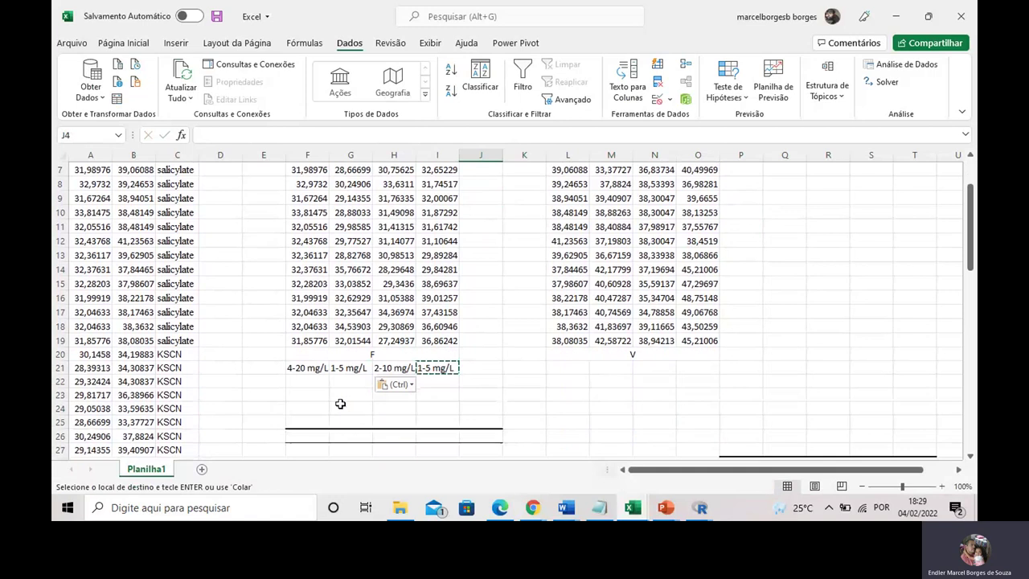
click(323, 396)
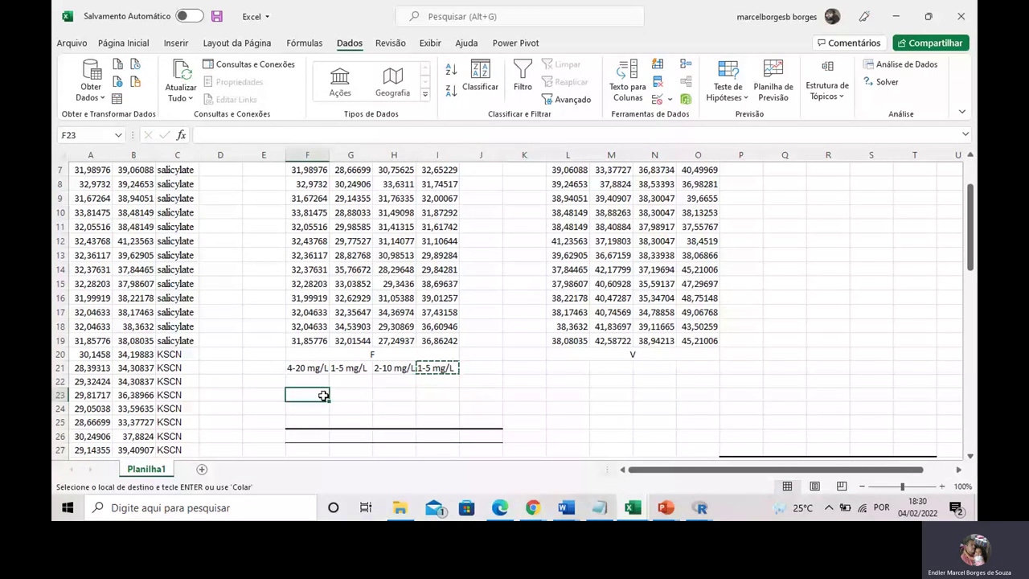
text(100 mL)
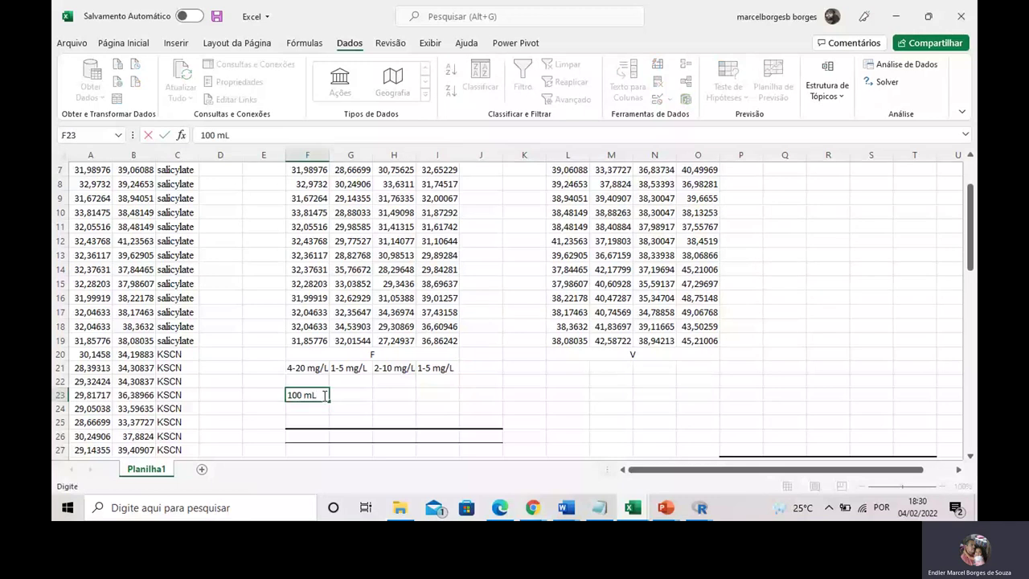
click(364, 395)
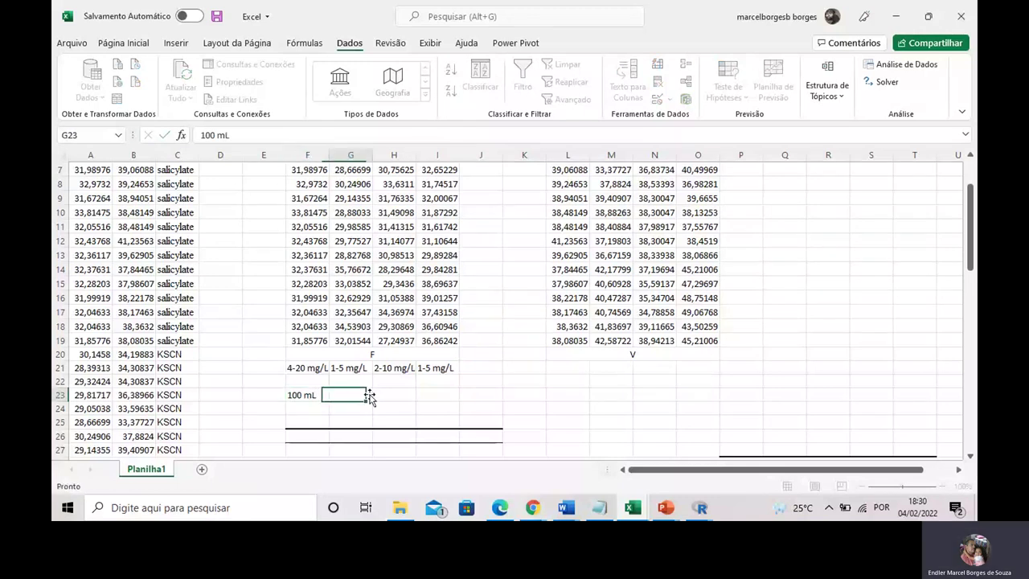
text(00)
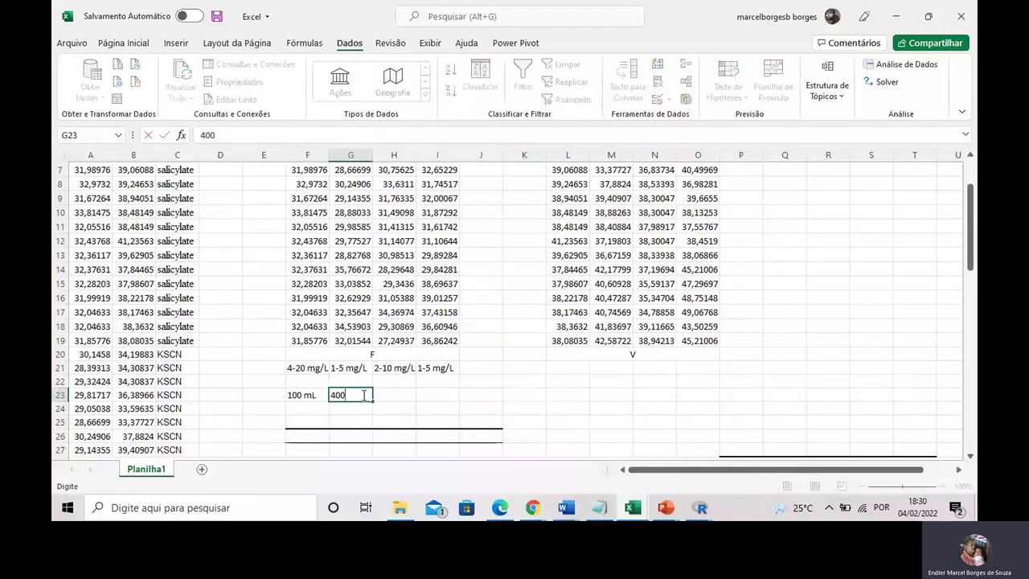
text( mg/L)
click(408, 399)
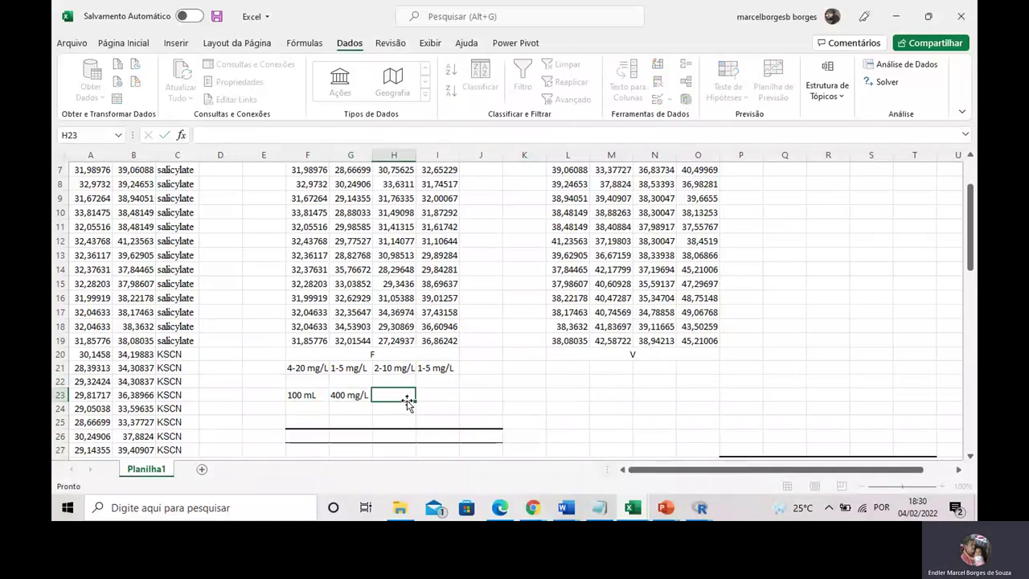
Compare the concentration note in G23 with the four assay ranges in F21:I21.
click(346, 394)
drag(305, 369, 416, 375)
click(345, 394)
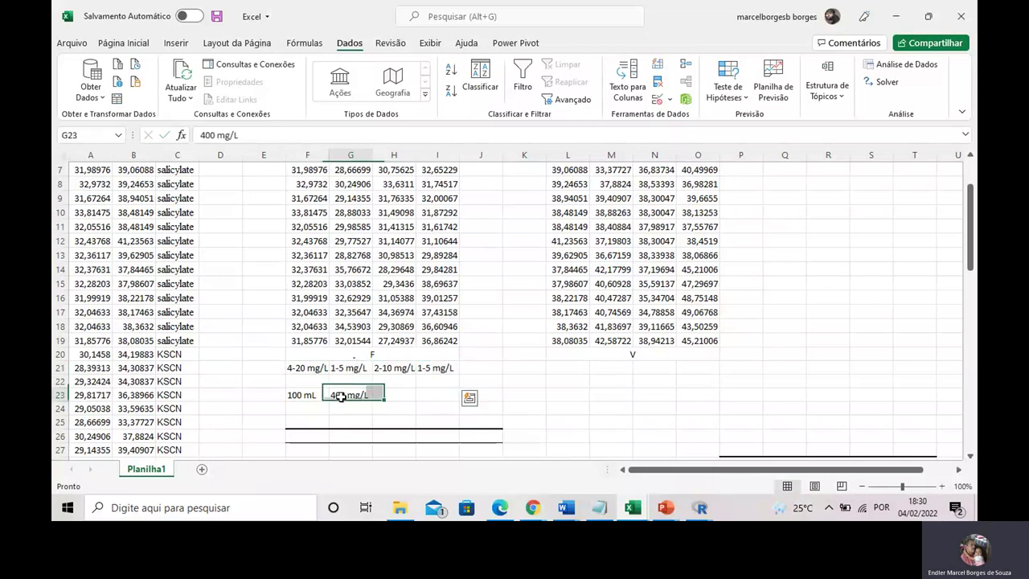
drag(313, 368, 416, 354)
scroll(415, 354, up, 2)
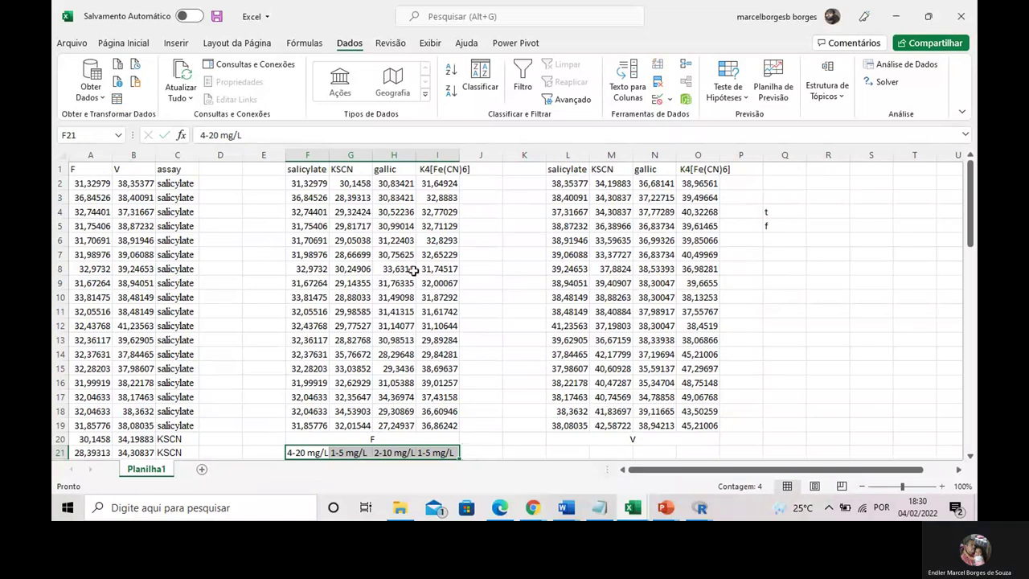
scroll(413, 270, down, 3)
click(407, 339)
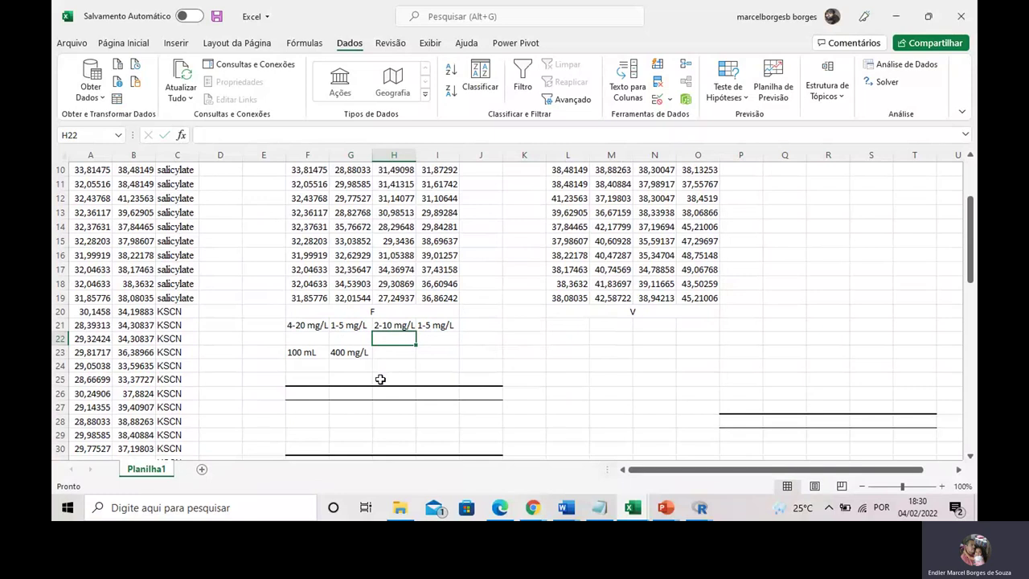
click(402, 363)
click(382, 340)
click(310, 339)
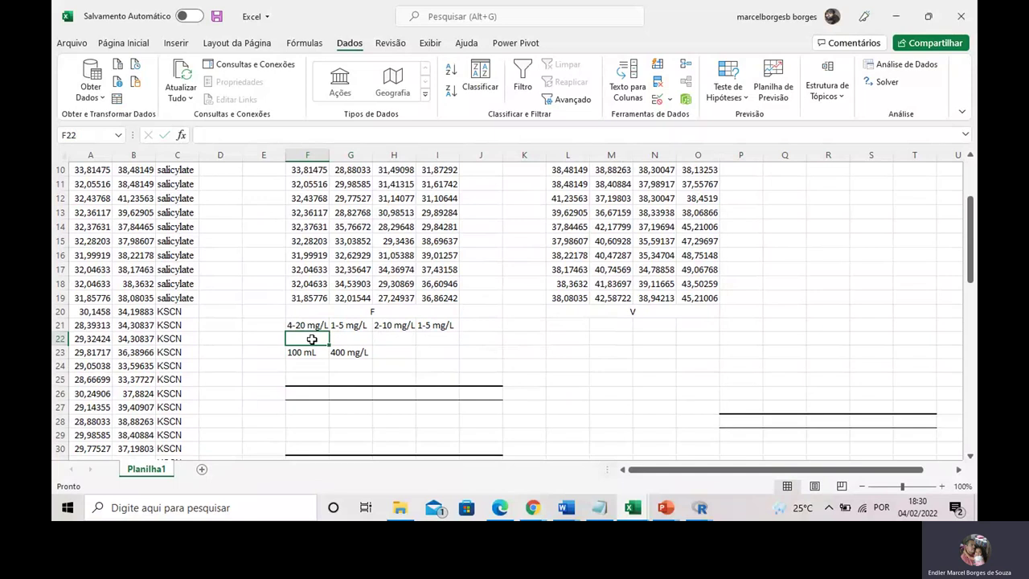
click(380, 348)
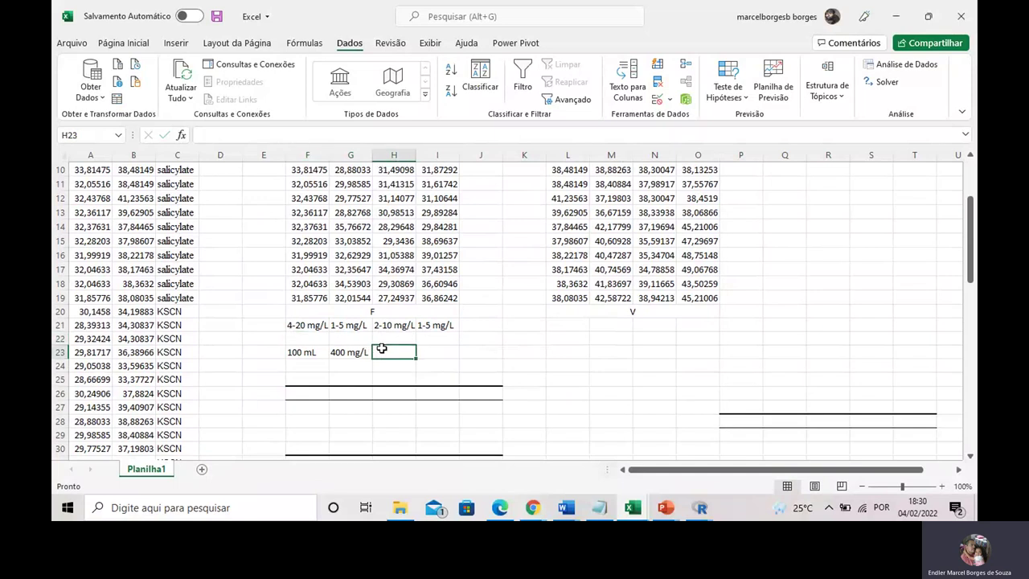
Highlight the salicylate data, the F label in row 20 and the F table's full data block F2:I19 for inspection.
scroll(381, 348, up, 3)
drag(311, 178, 376, 178)
click(308, 182)
drag(308, 182, 308, 418)
click(376, 438)
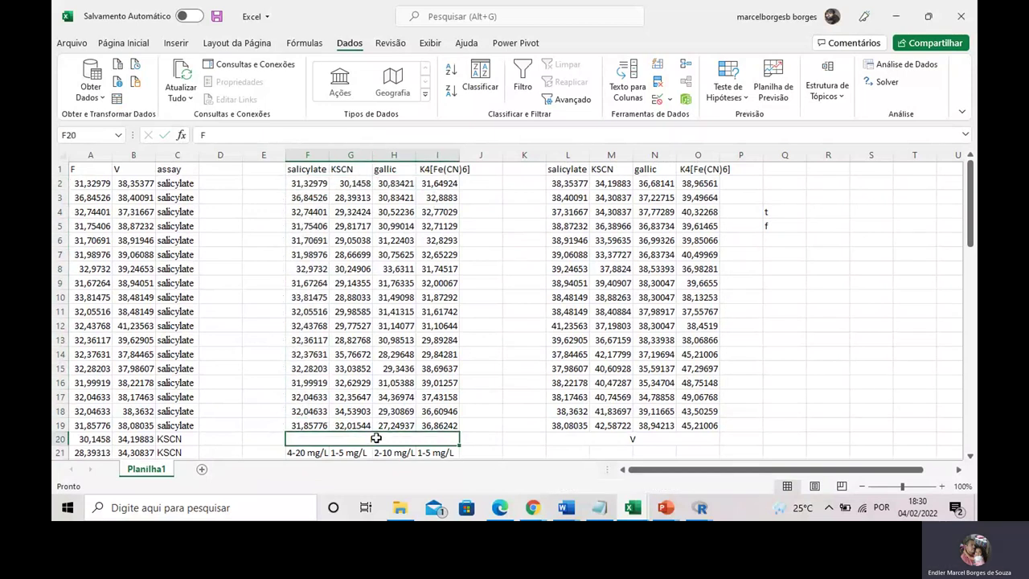
click(319, 183)
drag(319, 184, 425, 425)
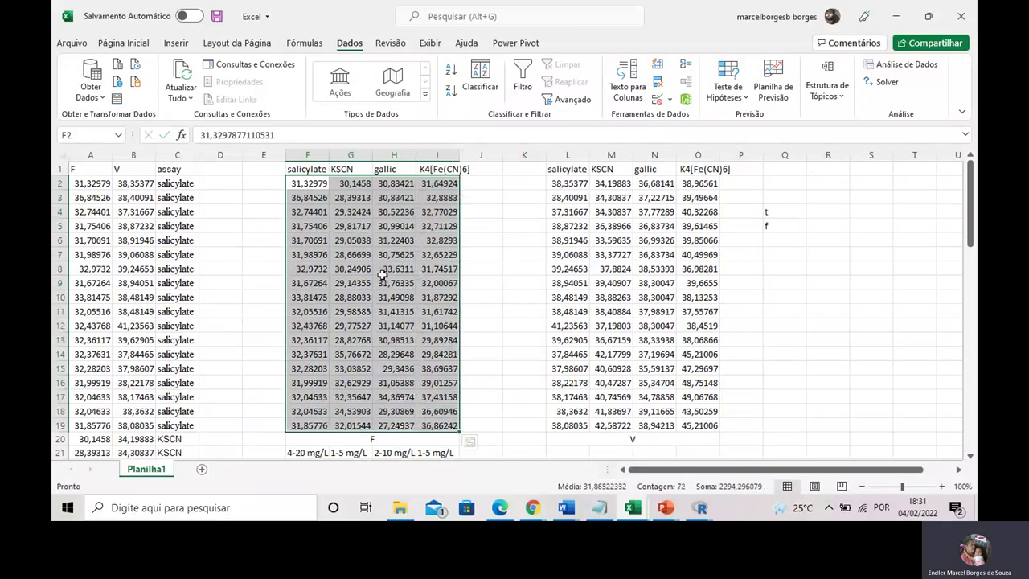
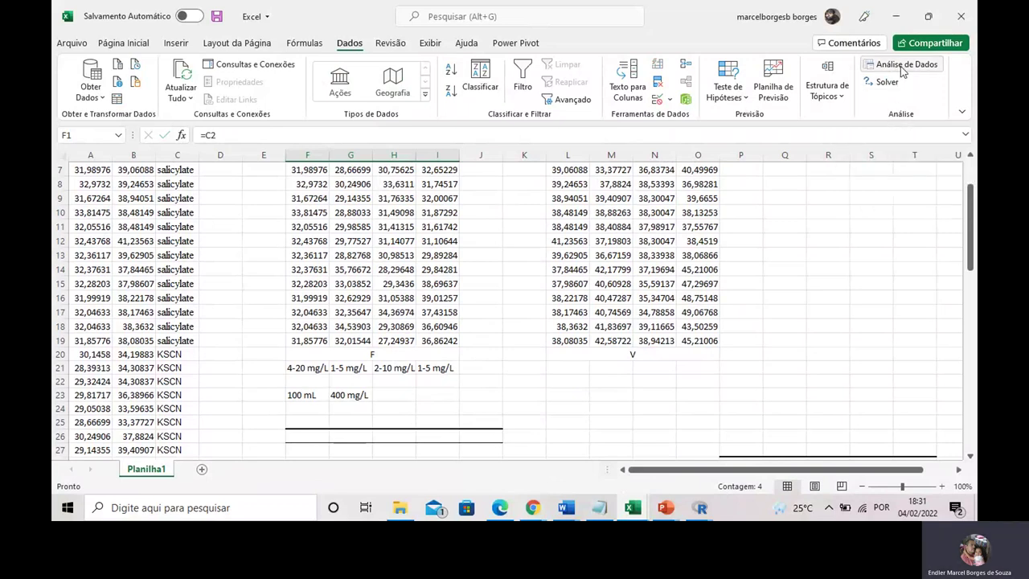
Start a single-factor ANOVA from the data analysis tools and set its input range to the F data, F2:I19.
click(906, 63)
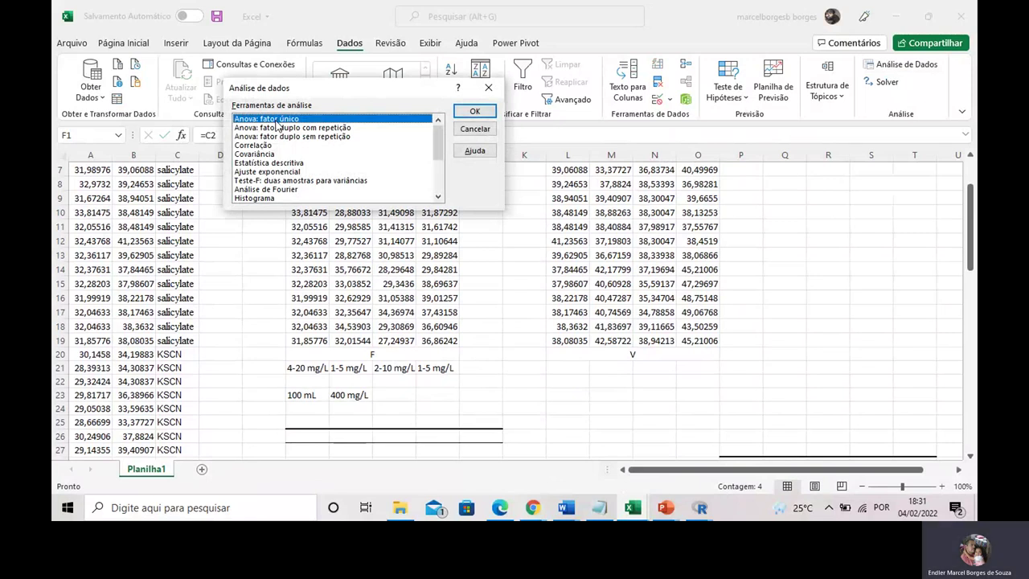
click(471, 112)
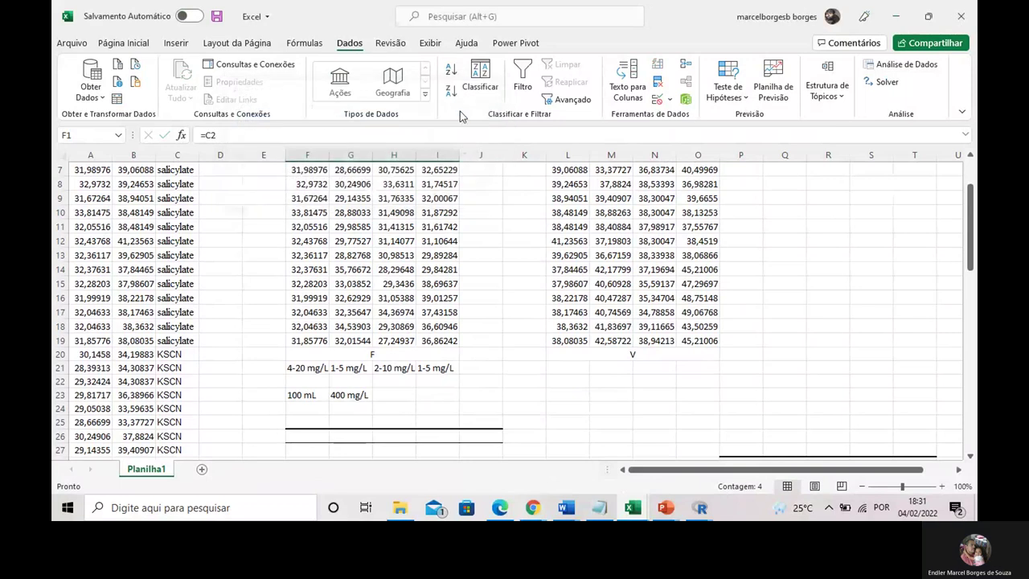
drag(365, 51, 639, 65)
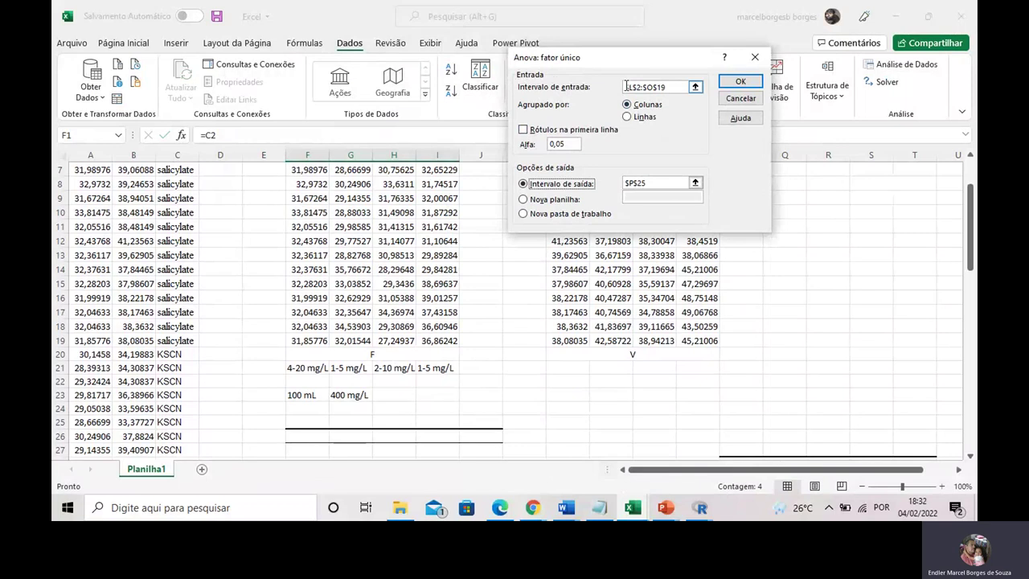
drag(626, 86, 671, 88)
key(Delete)
scroll(350, 219, up, 1)
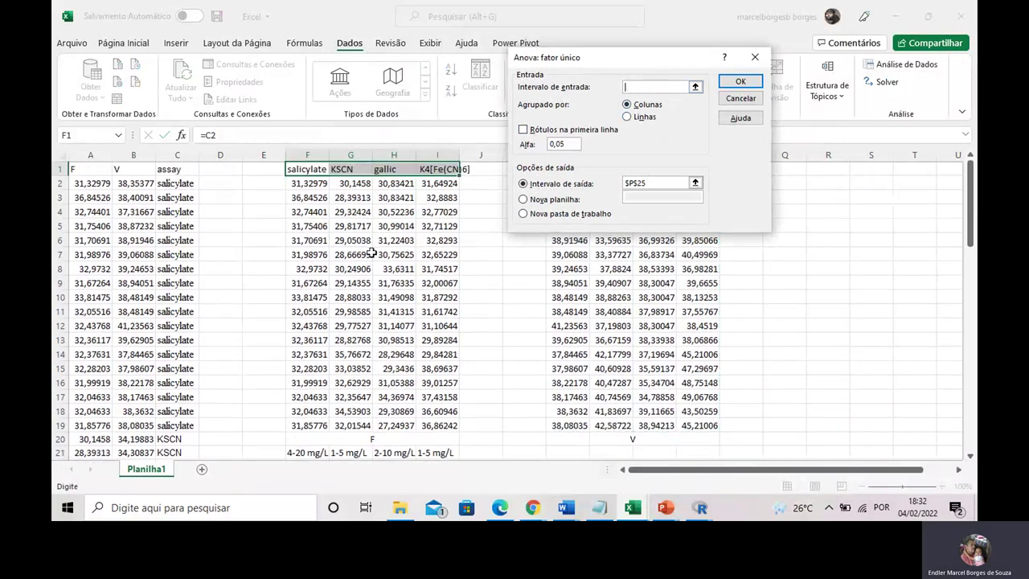
click(308, 184)
drag(308, 184, 452, 417)
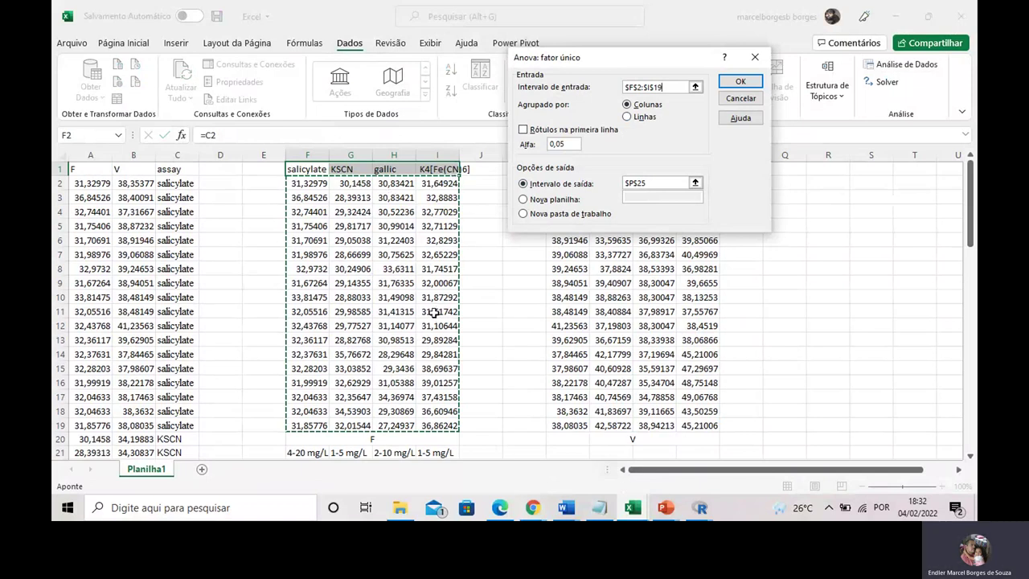
Set the ANOVA's output range to F26 and run the analysis.
click(647, 185)
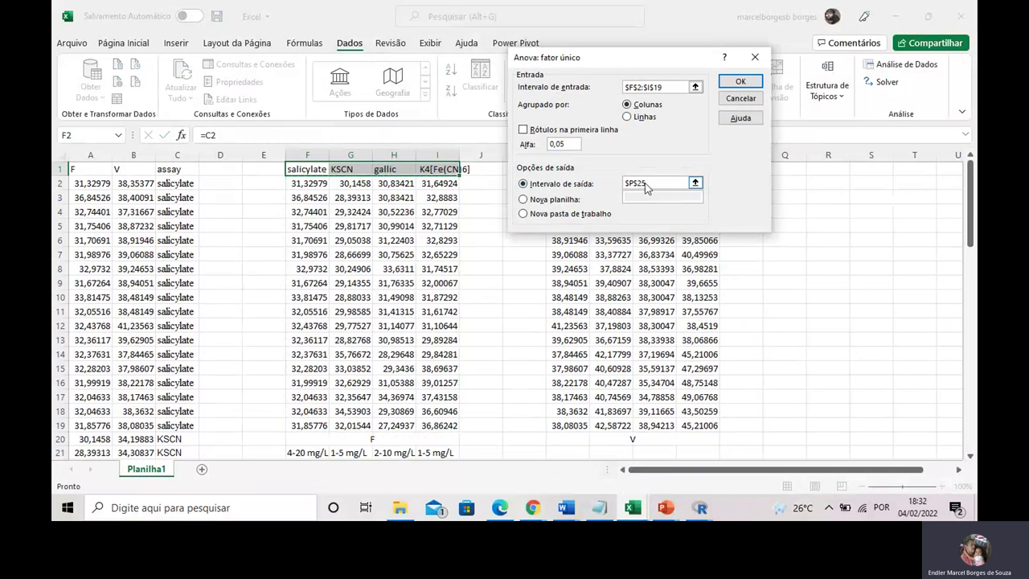
scroll(648, 186, down, 1)
key(BackSpace)
key(BackSpace)
key(BackSpace)
key(BackSpace)
key(BackSpace)
scroll(366, 274, down, 1)
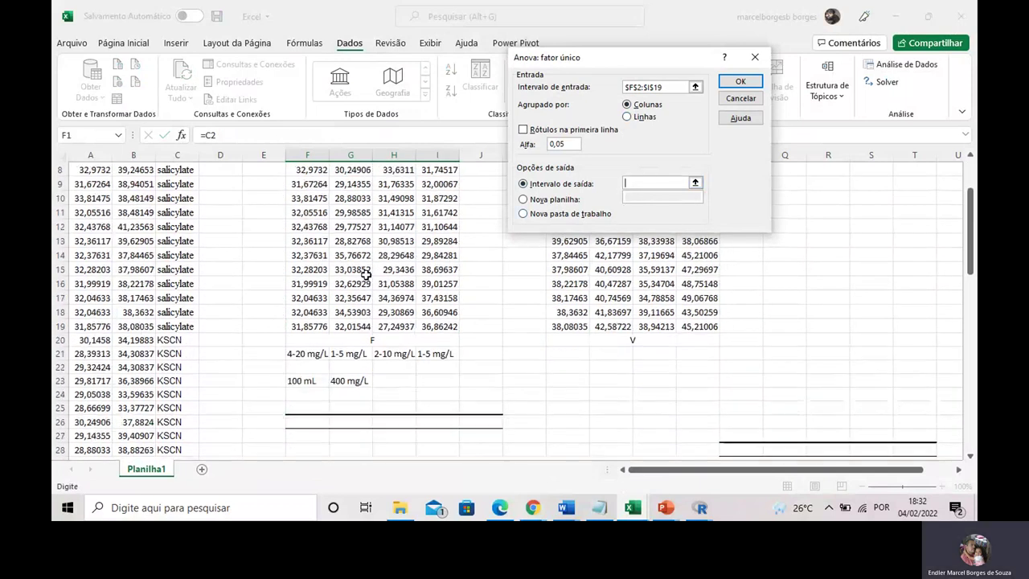
scroll(365, 274, down, 2)
click(296, 336)
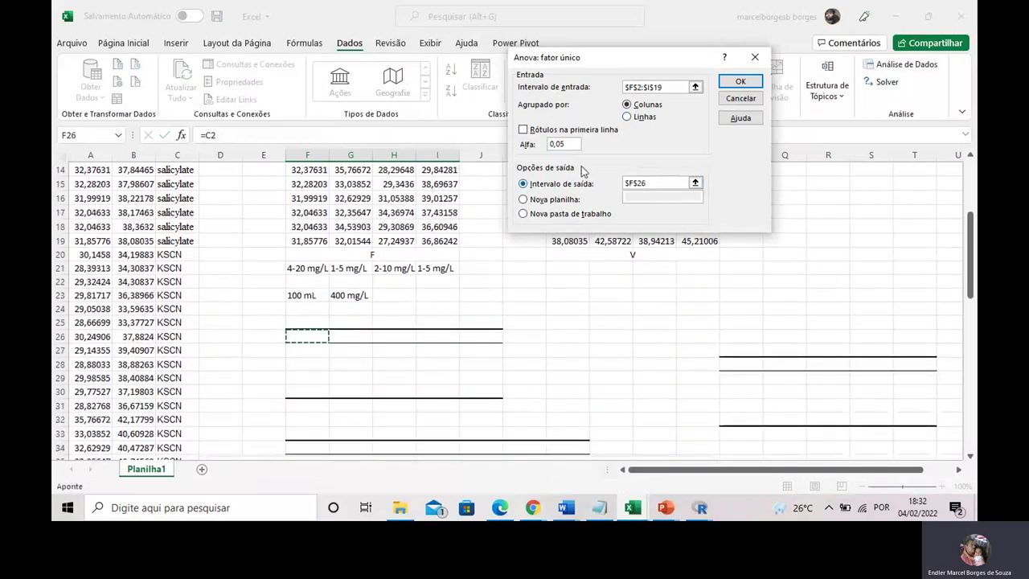
click(739, 82)
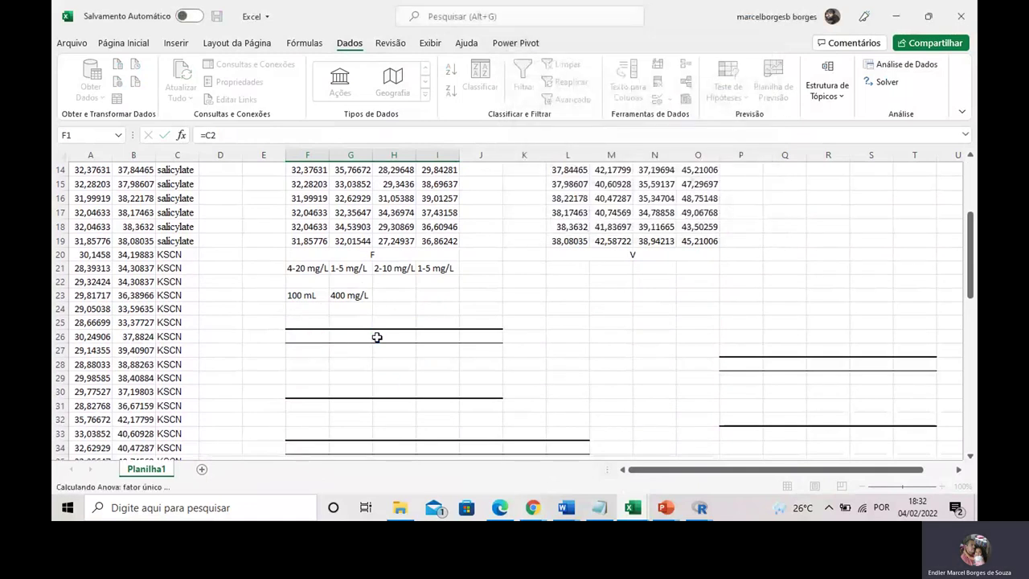
Compare the F value in J38 with the critical F in L38 of the ANOVA table.
scroll(427, 316, down, 4)
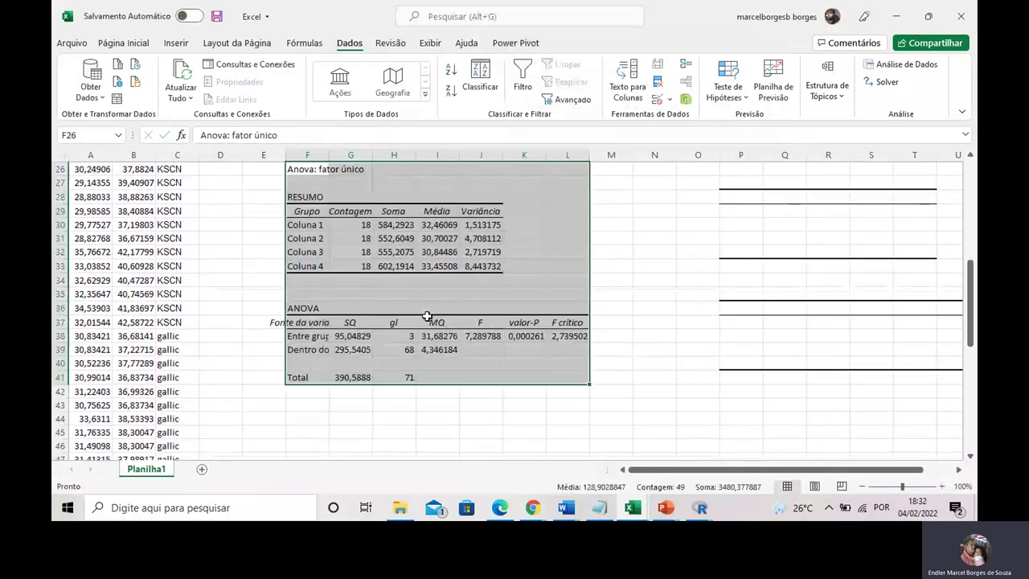
click(482, 322)
click(485, 338)
click(571, 337)
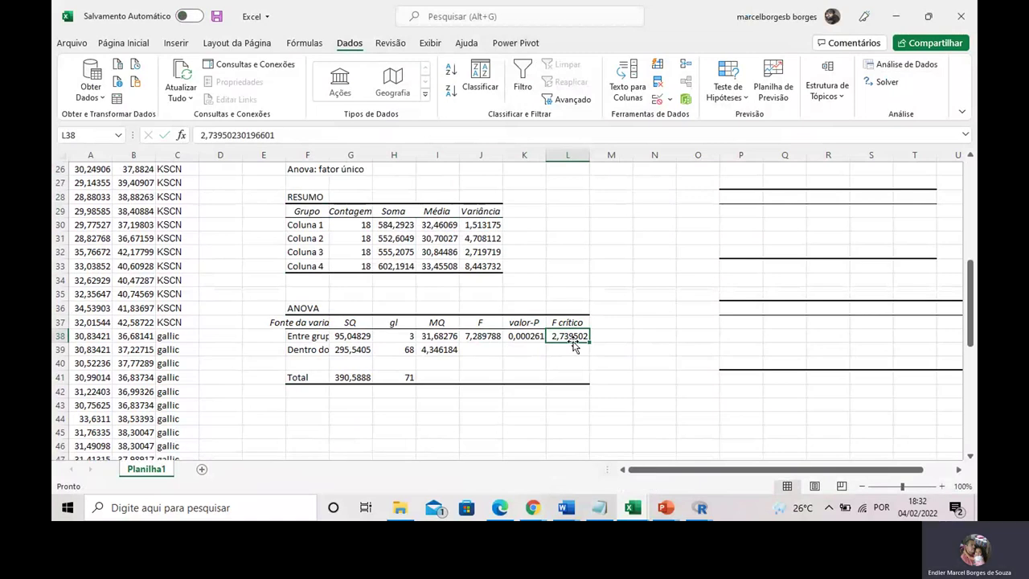
click(496, 336)
Highlight the F table's data block F2:I19 to relate it to the ANOVA result, and clear the selection.
scroll(384, 271, up, 1)
scroll(384, 271, up, 1)
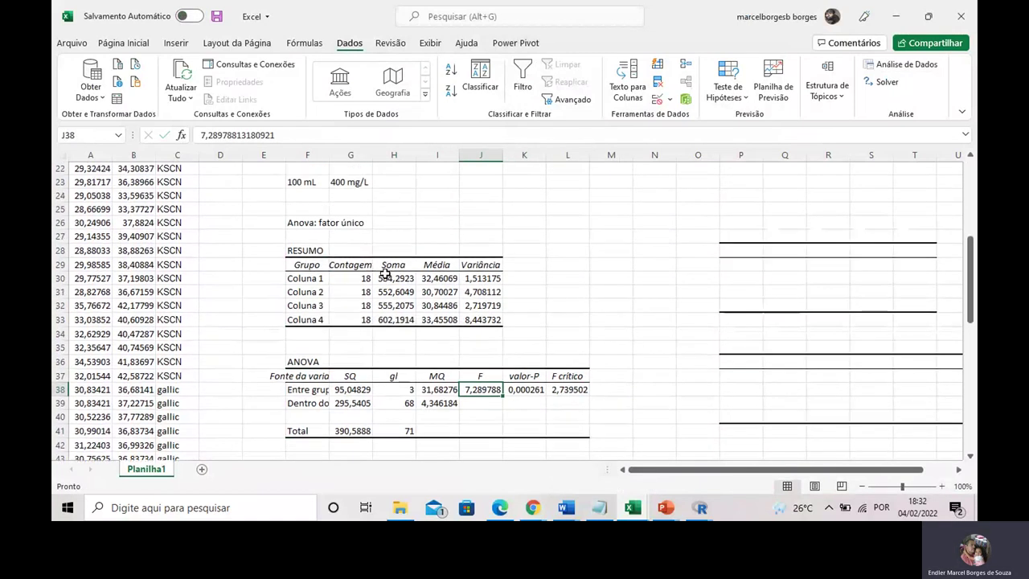
scroll(385, 273, up, 6)
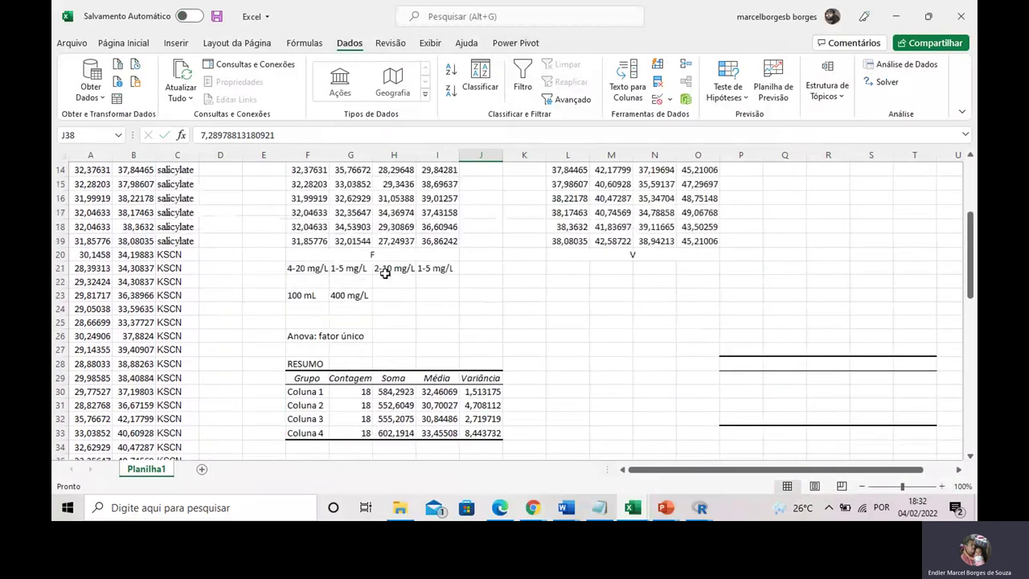
scroll(387, 231, up, 2)
drag(308, 184, 450, 426)
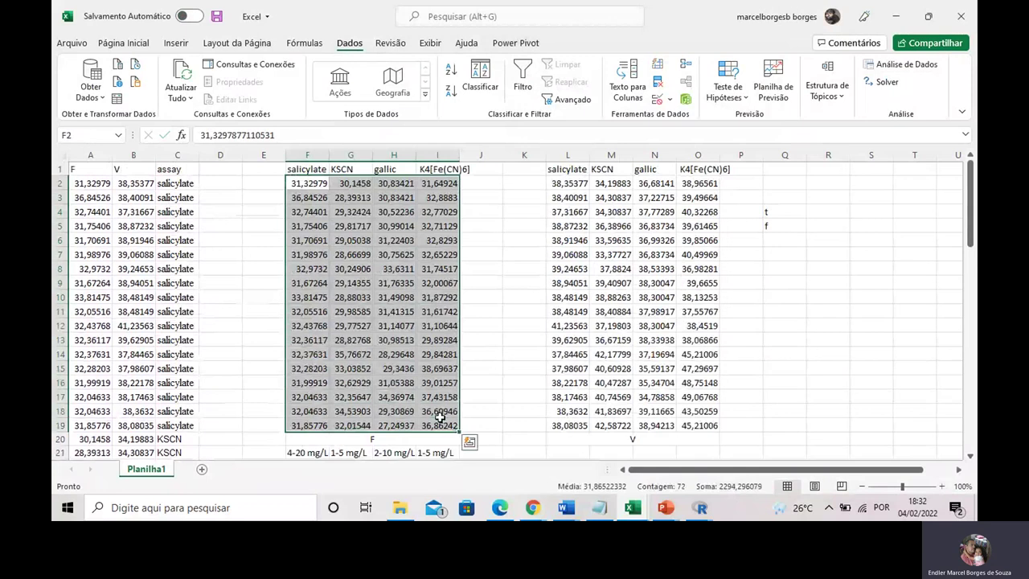
click(473, 265)
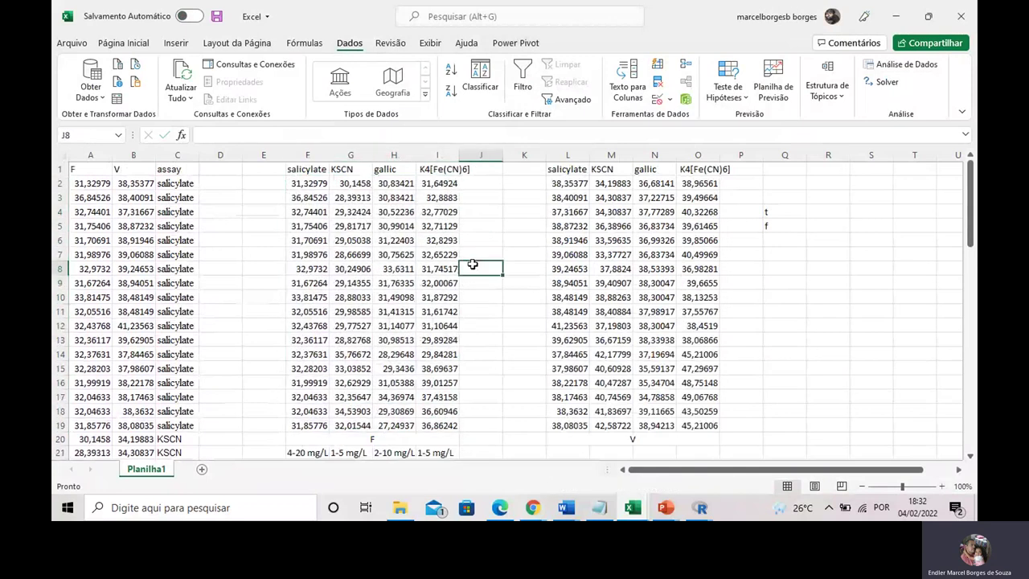
Go through the F table's assay headers: salicylate, KSCN, gallic and K4[Fe(CN)6].
click(332, 170)
click(305, 169)
click(332, 170)
drag(390, 168, 418, 169)
click(441, 169)
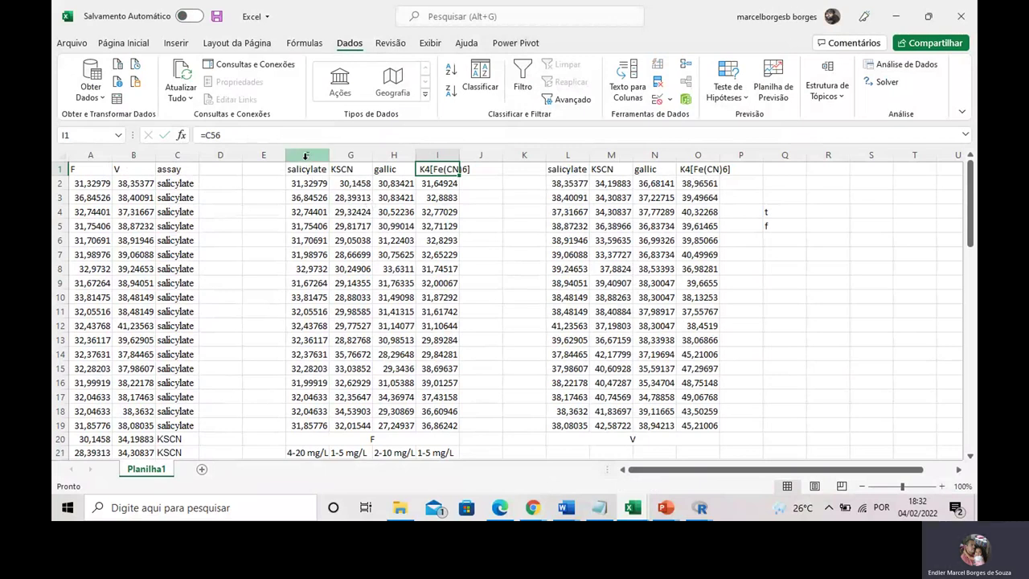
click(305, 158)
click(348, 169)
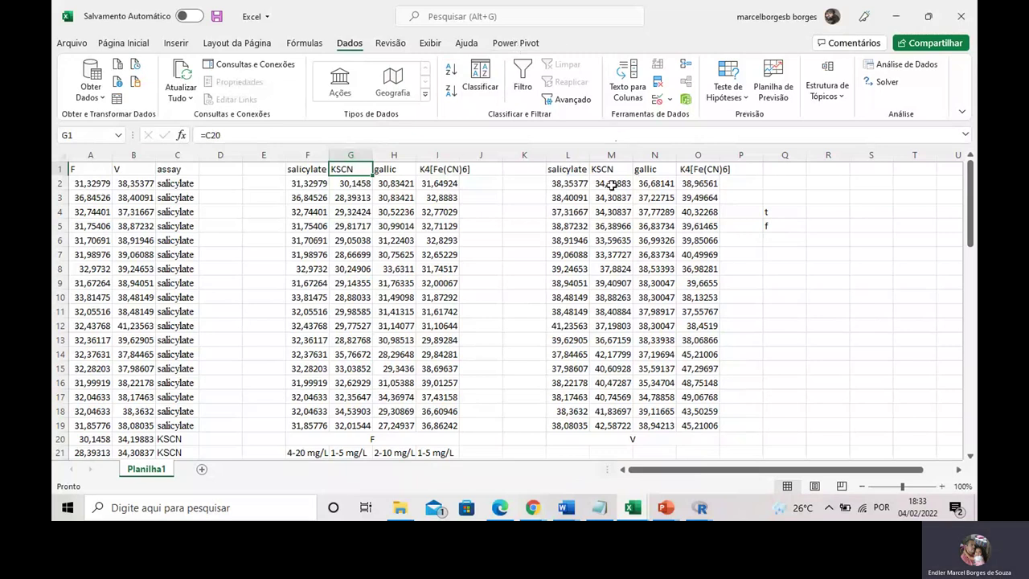
Switch to RGui to show the R Console, and bring the R Commander window to the front.
click(701, 507)
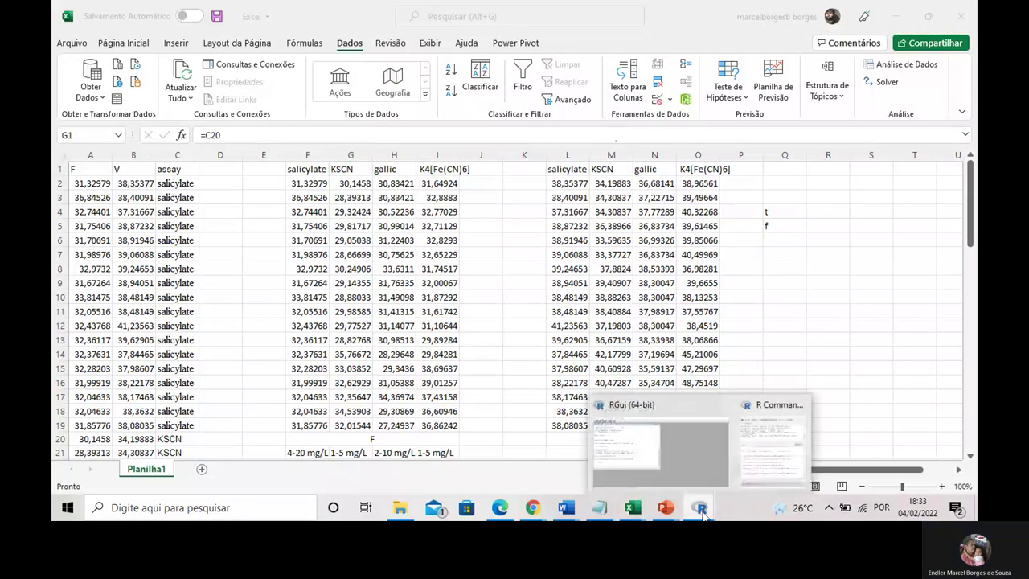
click(647, 445)
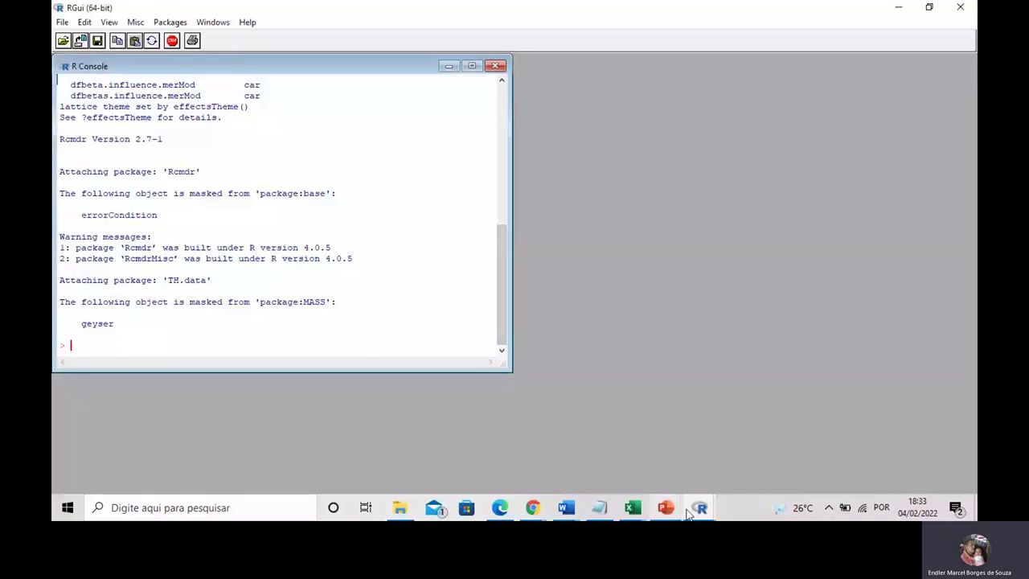
mouse_move(699, 506)
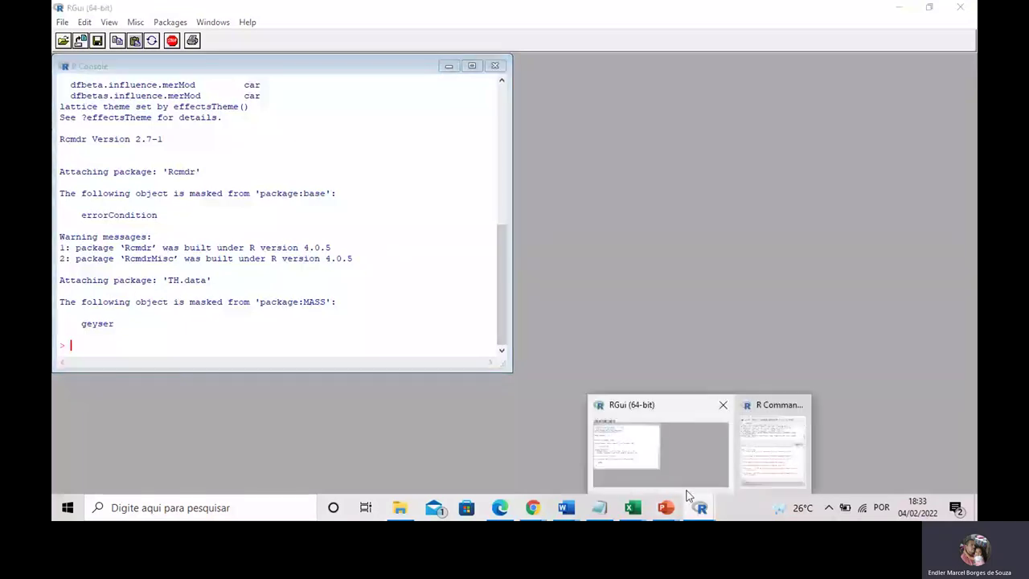
click(772, 446)
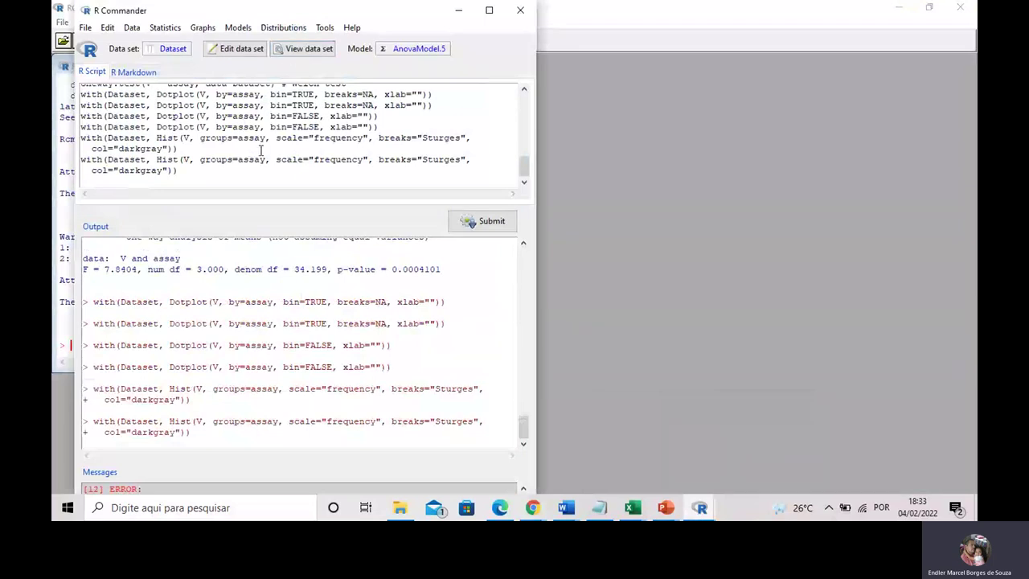
click(666, 129)
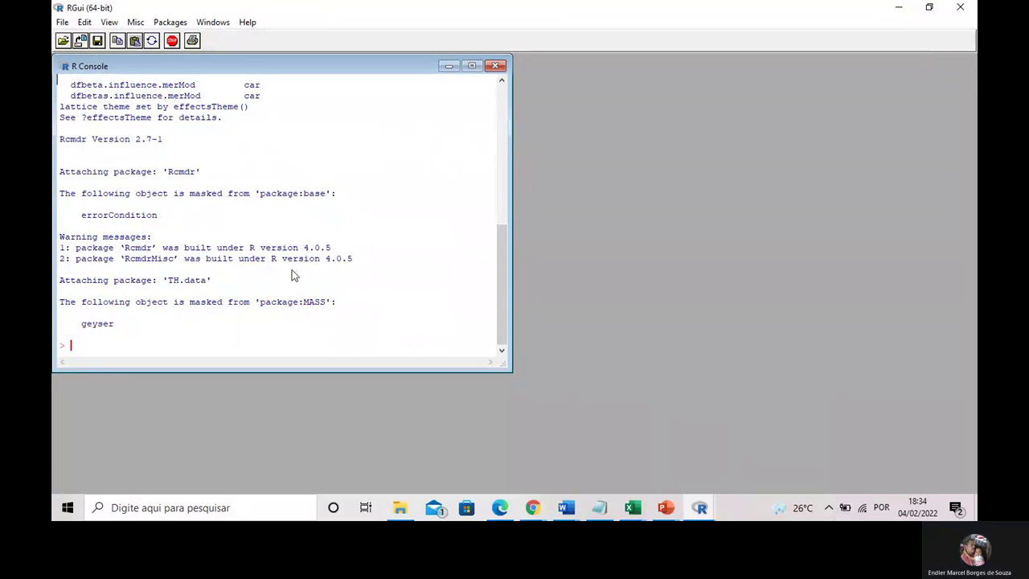
click(701, 507)
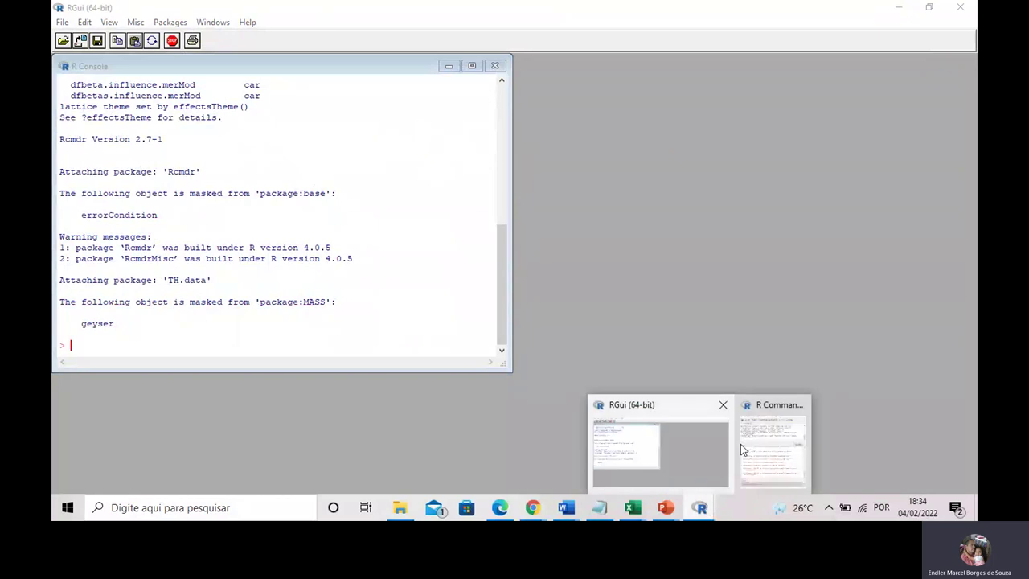
click(741, 444)
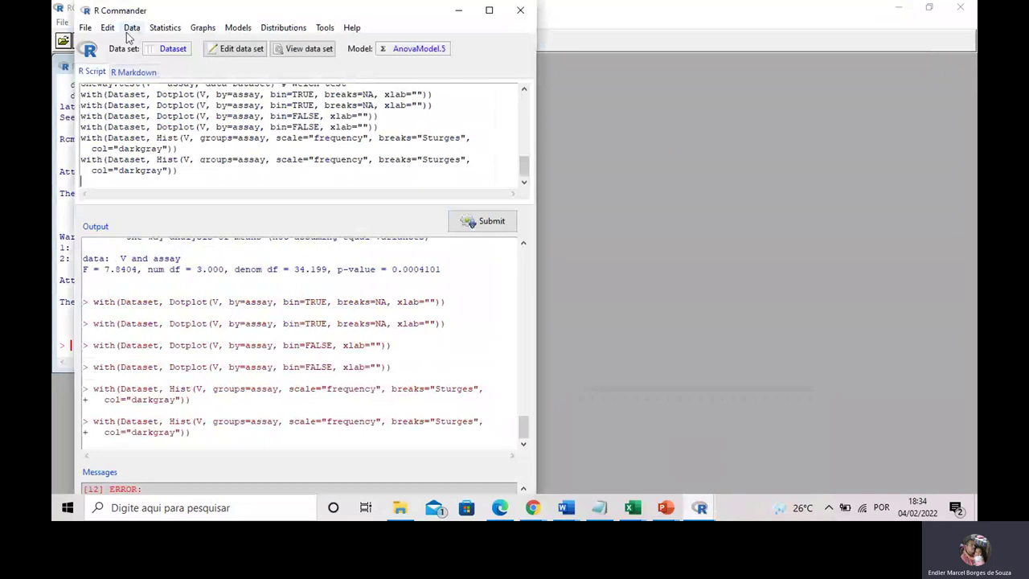
click(167, 28)
click(168, 29)
click(170, 29)
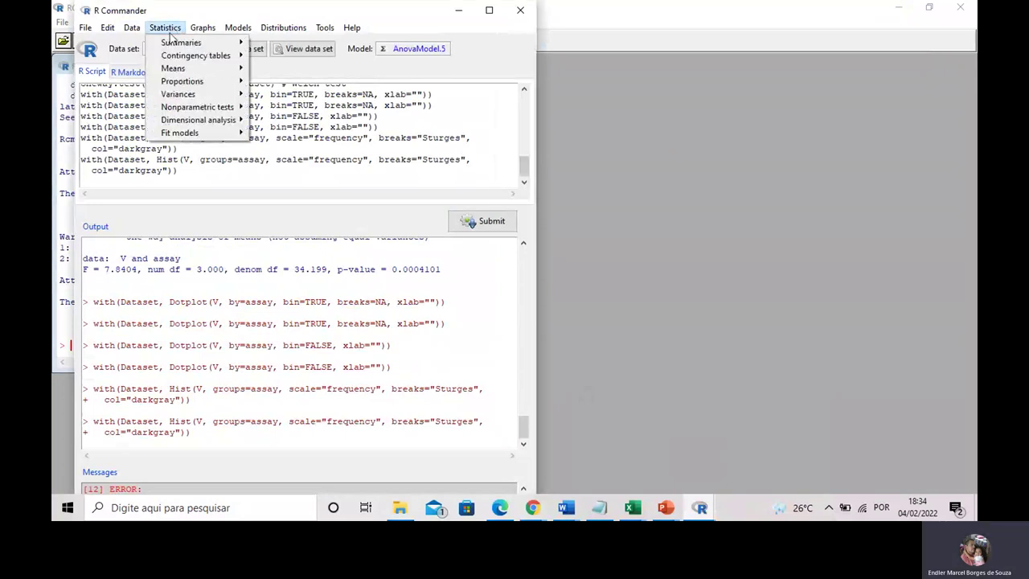
mouse_move(171, 44)
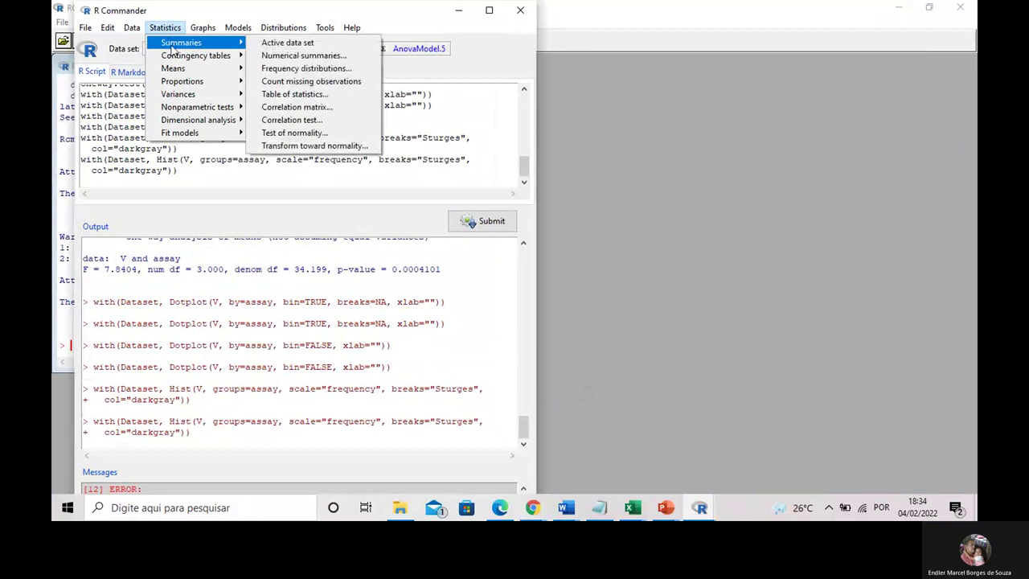
key(Escape)
key(Escape)
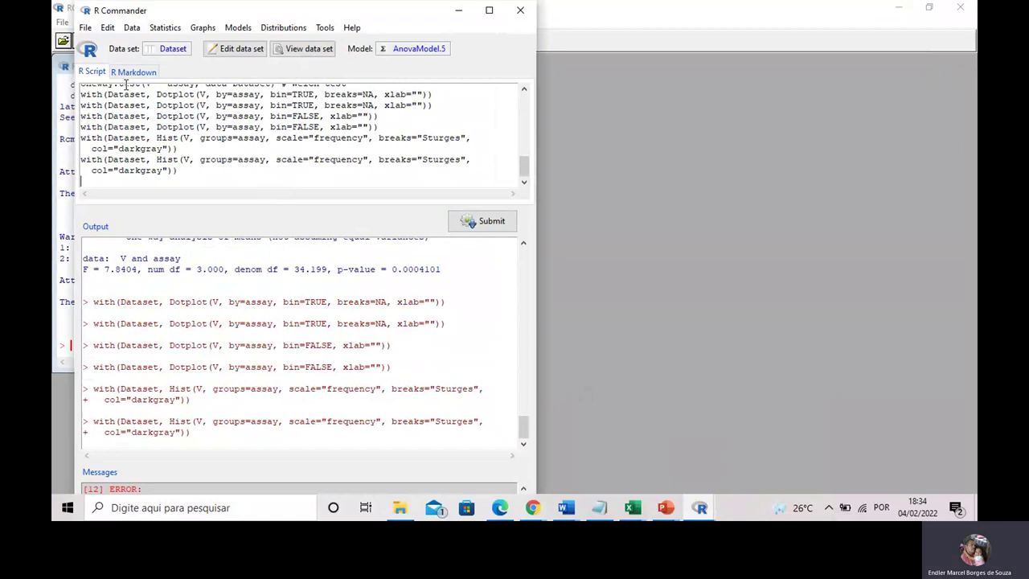
Show R Commander's option for importing data from an Excel file, and switch to the Excel workbook spreadsheet 1.
click(131, 28)
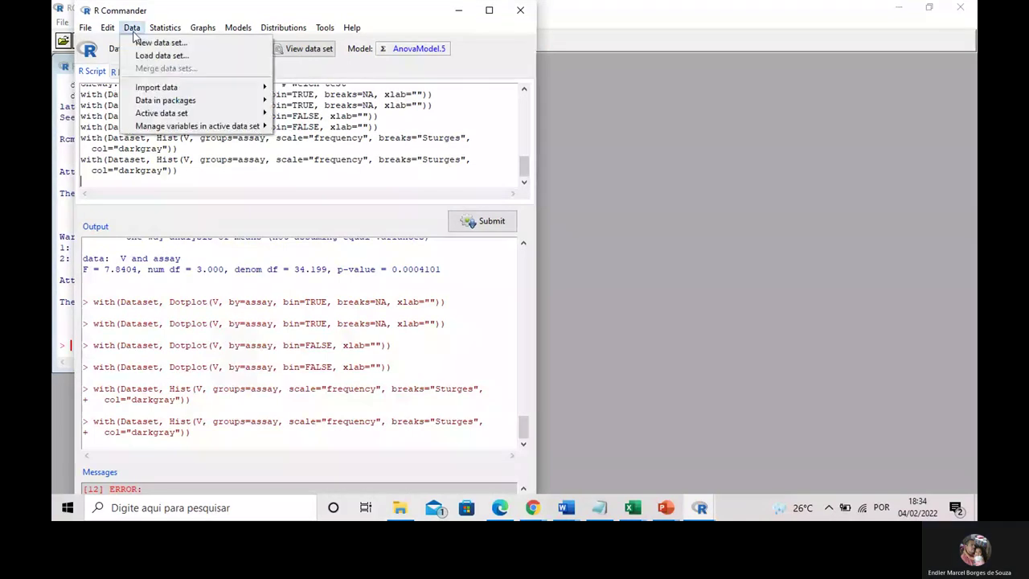
mouse_move(153, 89)
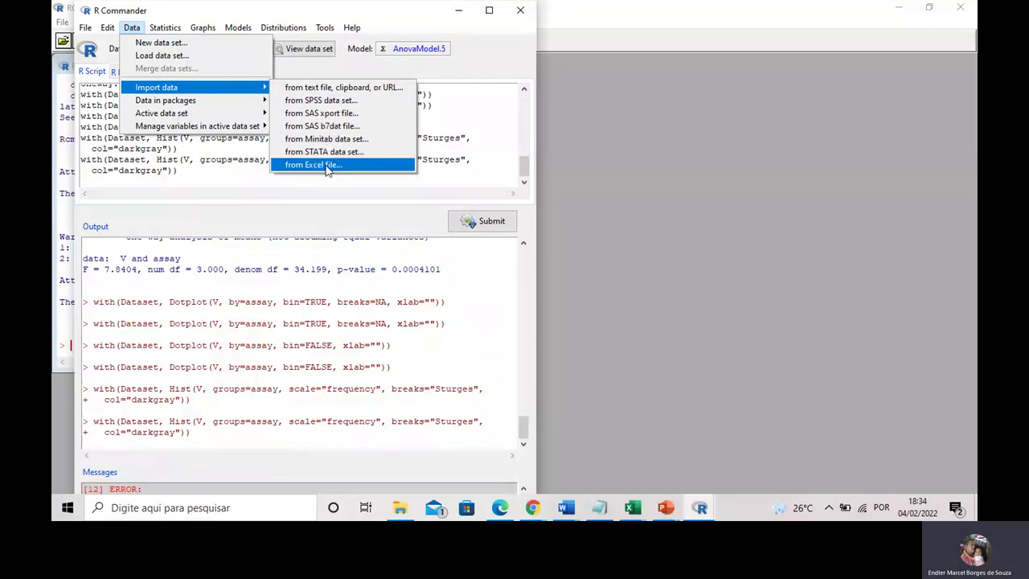
click(635, 518)
click(236, 209)
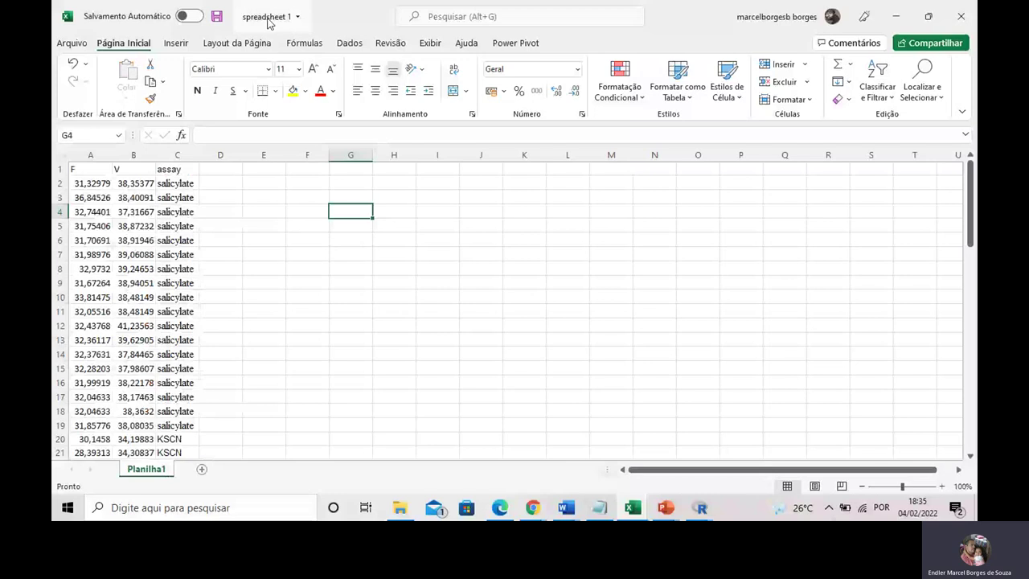
Inspect how spreadsheet 1 is laid out for import: the F, V and assay headers and the salicylate rows beneath them.
click(79, 169)
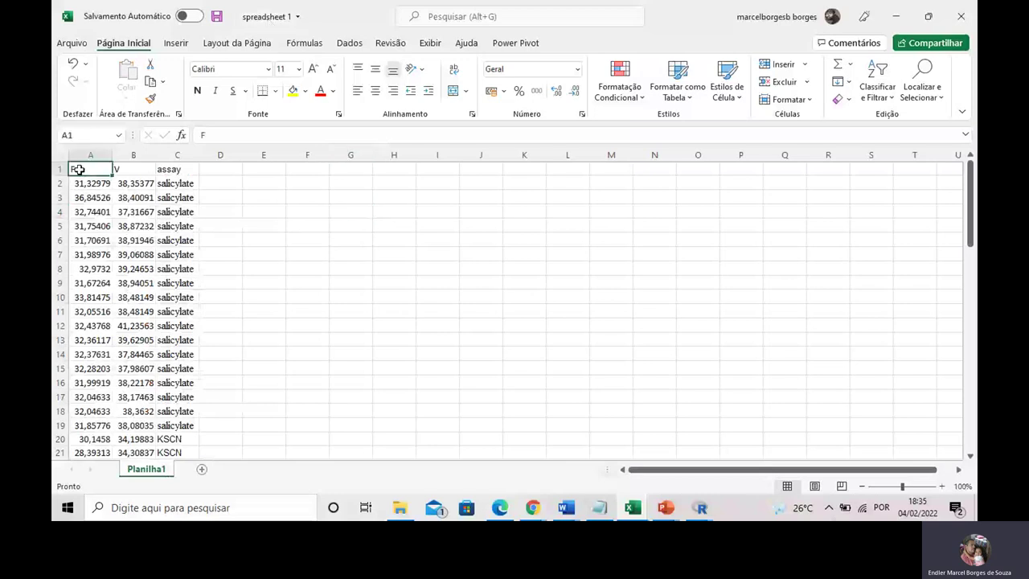
drag(81, 185, 80, 427)
click(126, 169)
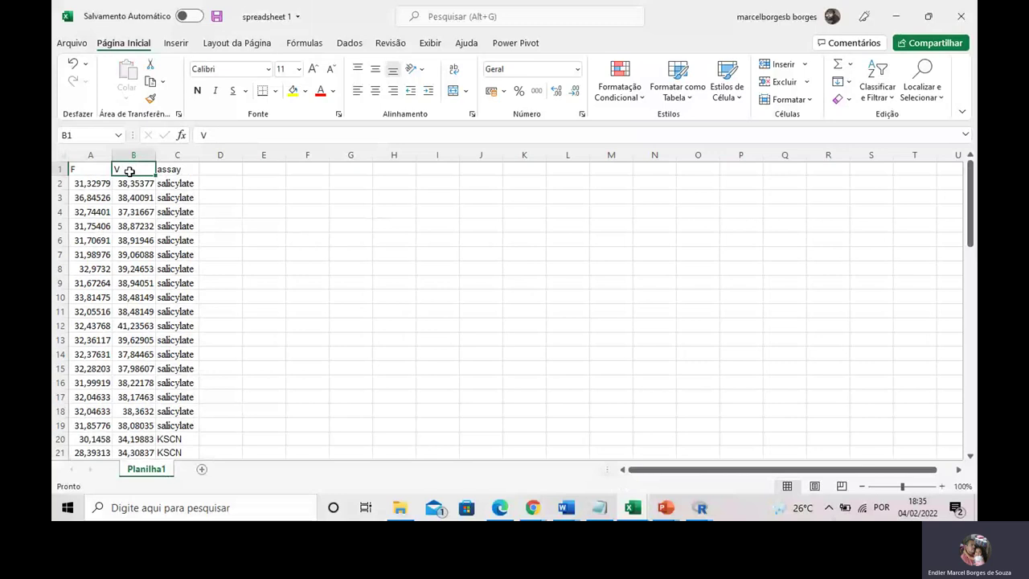
click(128, 196)
drag(159, 182, 175, 427)
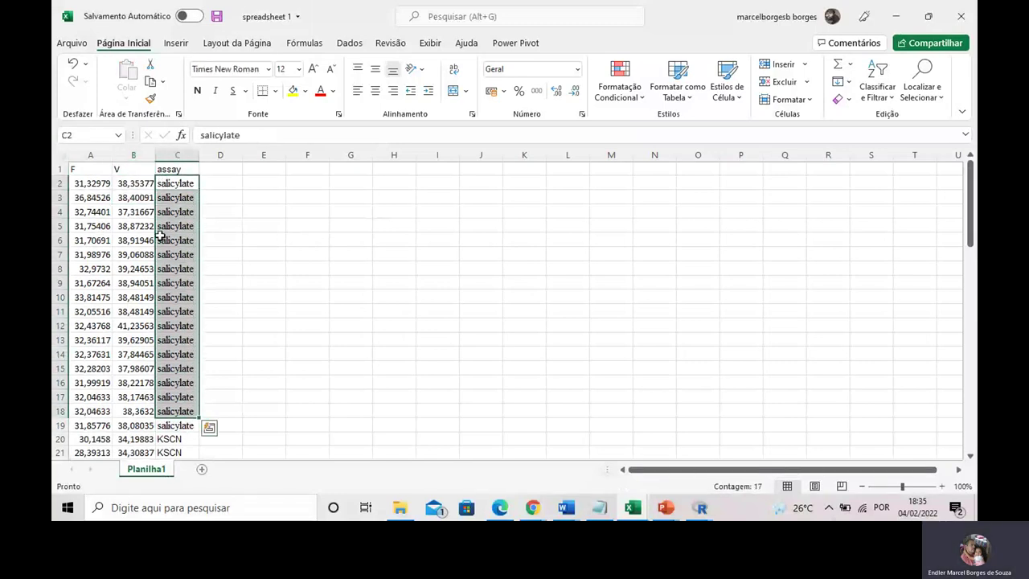
click(168, 169)
click(174, 184)
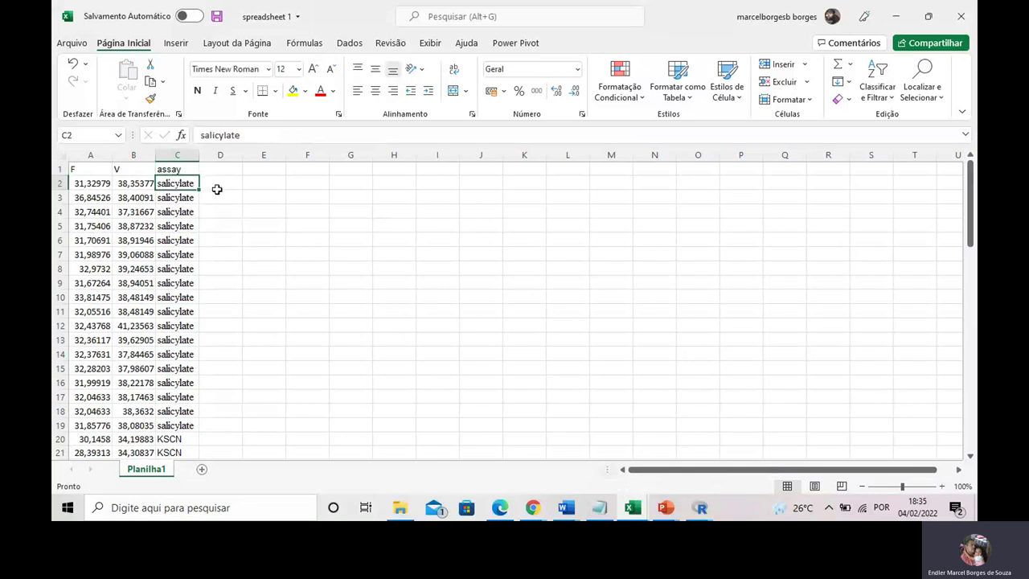
Examine spreadsheet 1's V values for the salicylate and KSCN assays, and how the assay column labels each F and V row.
drag(137, 185, 143, 429)
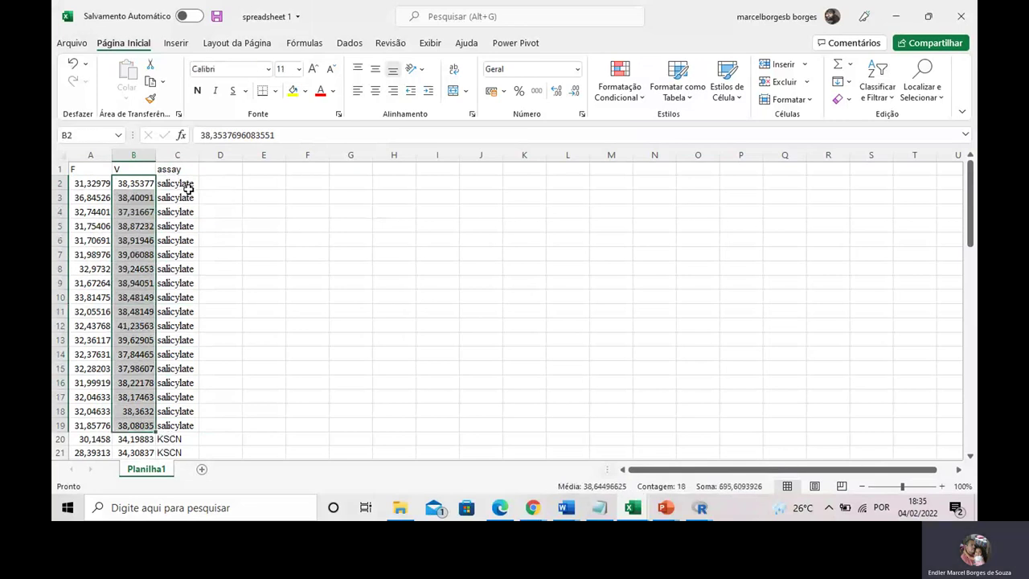
scroll(211, 237, down, 3)
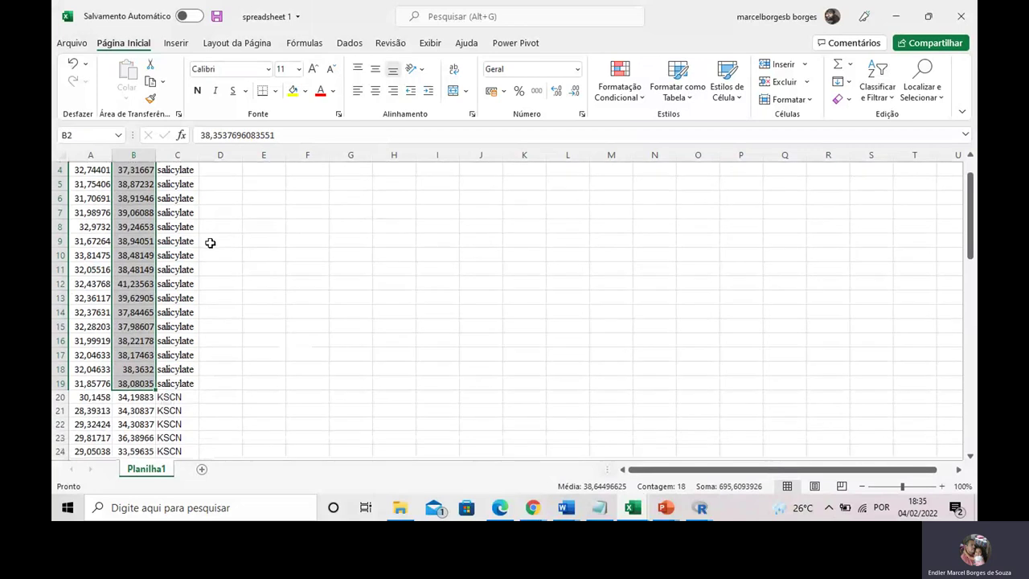
scroll(211, 243, down, 2)
drag(133, 311, 138, 386)
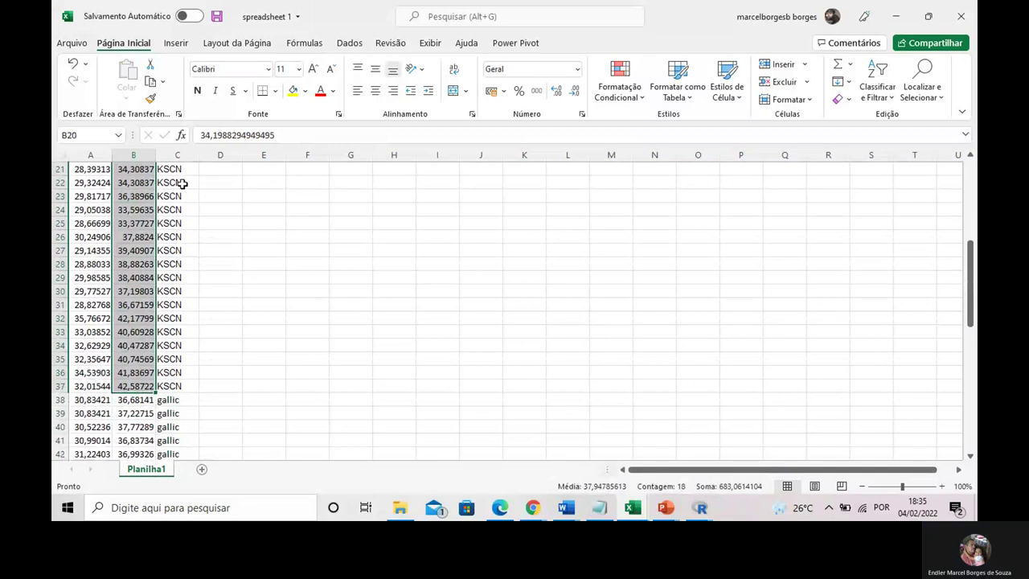
scroll(193, 203, up, 1)
scroll(193, 203, up, 6)
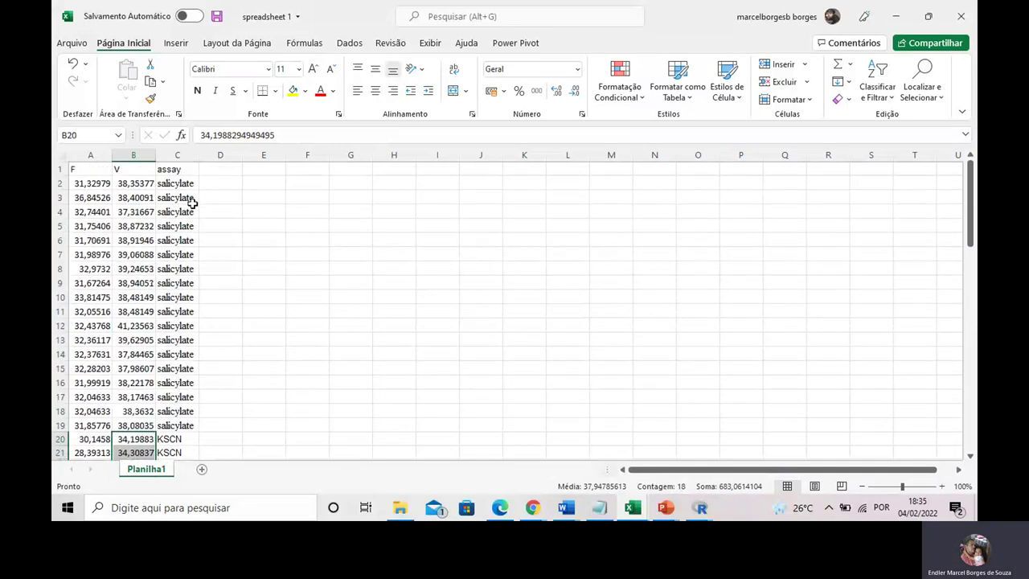
click(207, 209)
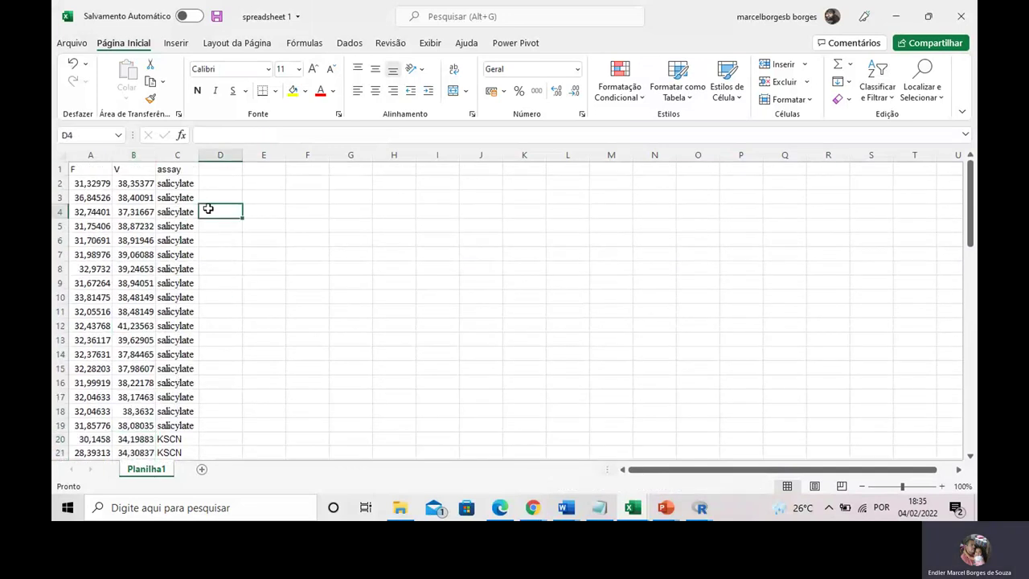
click(171, 169)
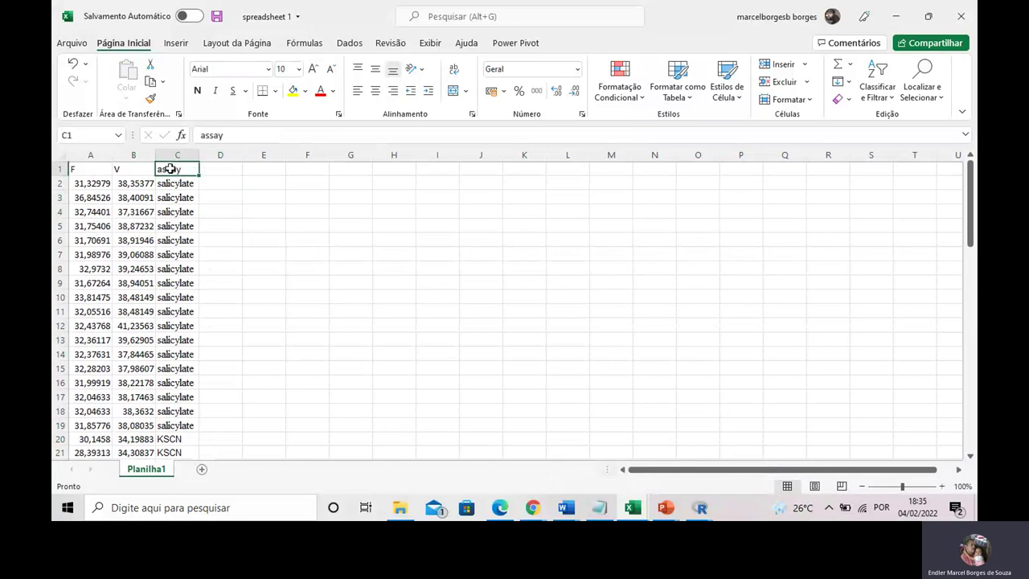
click(77, 183)
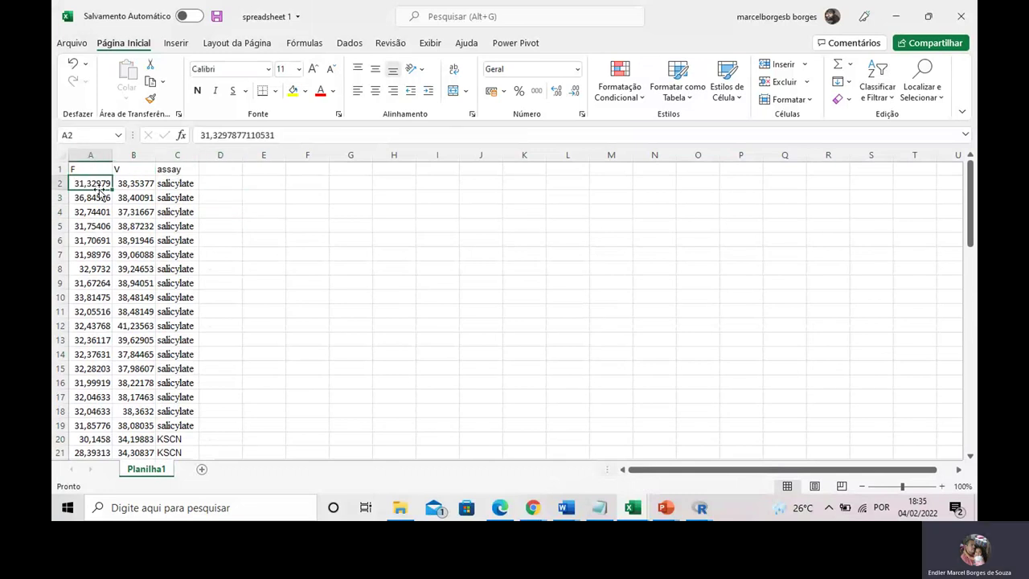
click(185, 184)
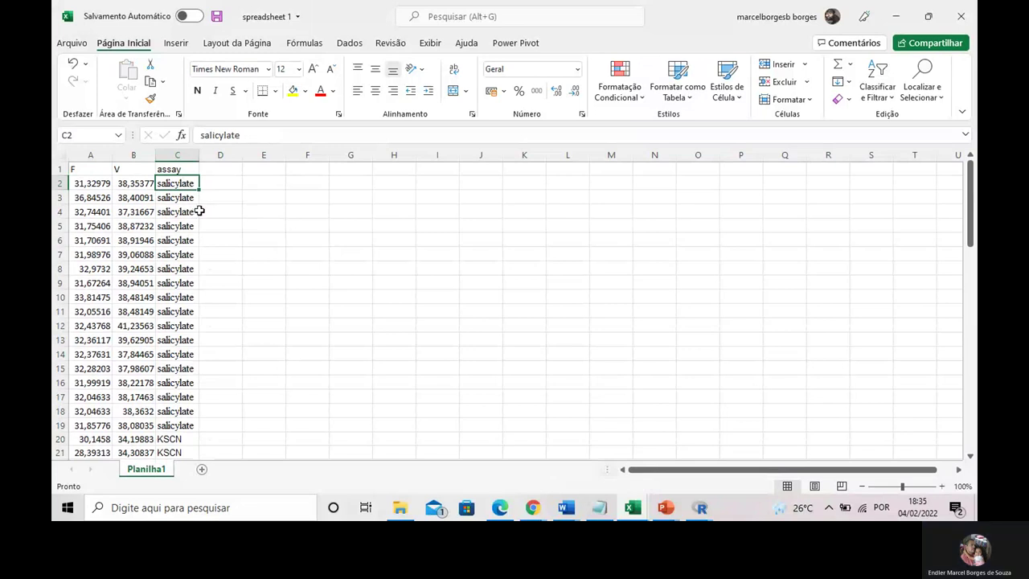
Switch to R Commander and set up an Excel import named Dataset, with first-row variable names, first-column row names and character data as factors.
click(699, 507)
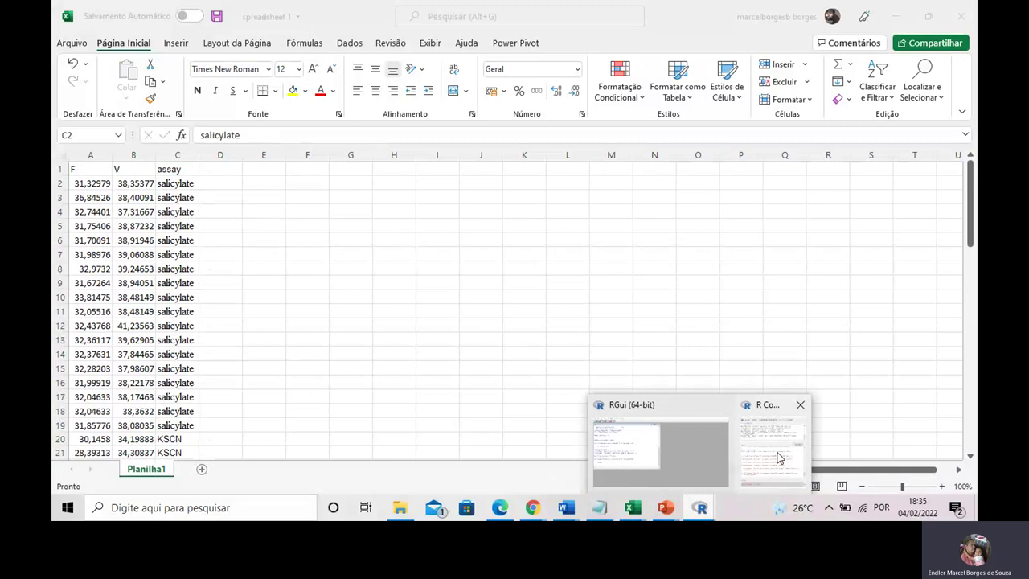
click(777, 458)
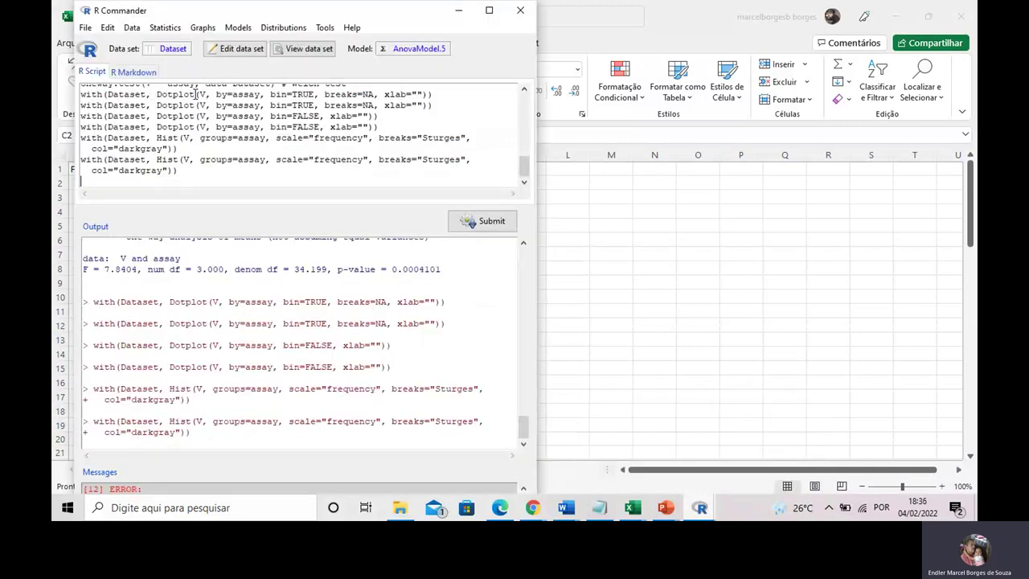
click(131, 29)
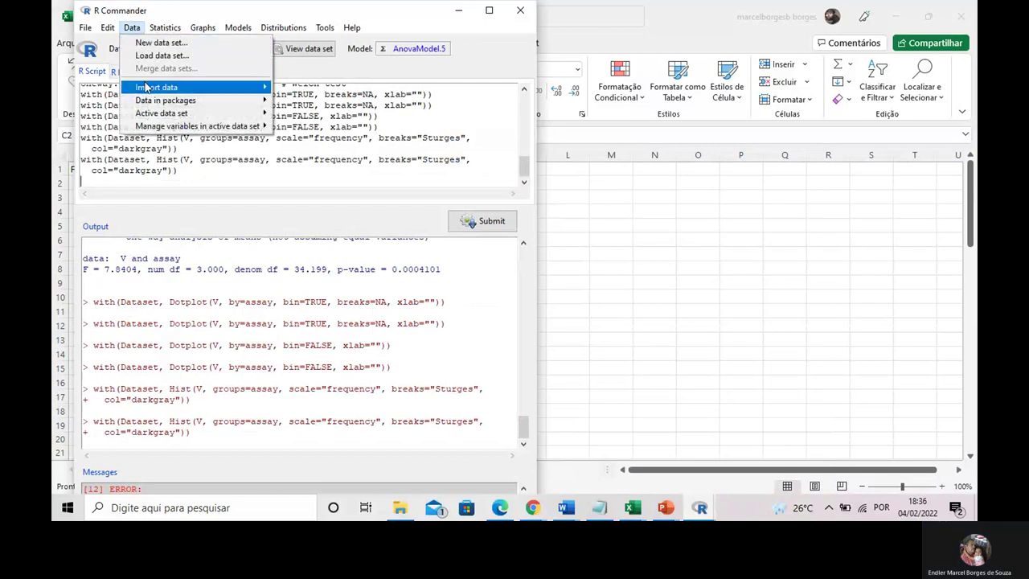
mouse_move(148, 89)
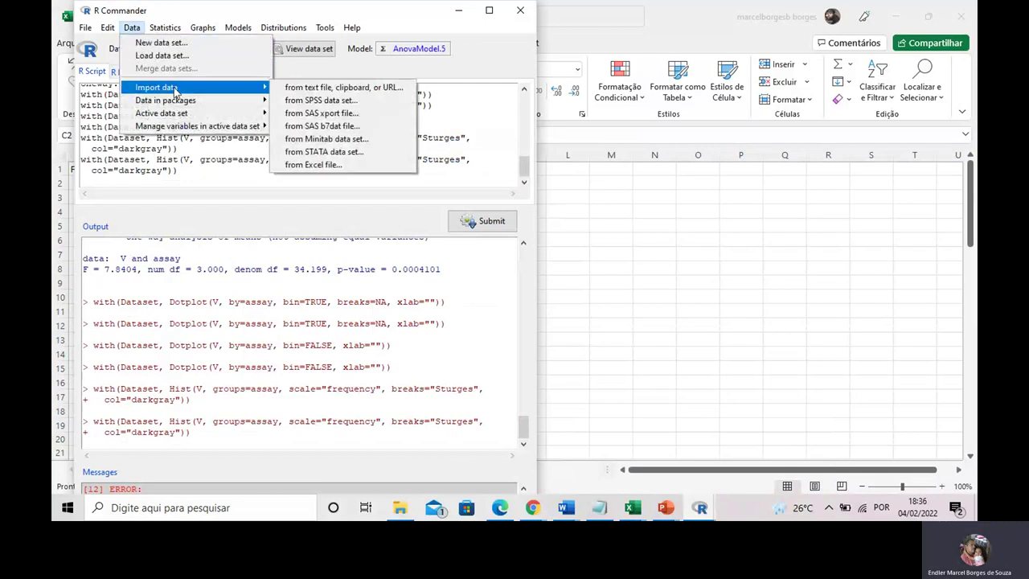
click(331, 165)
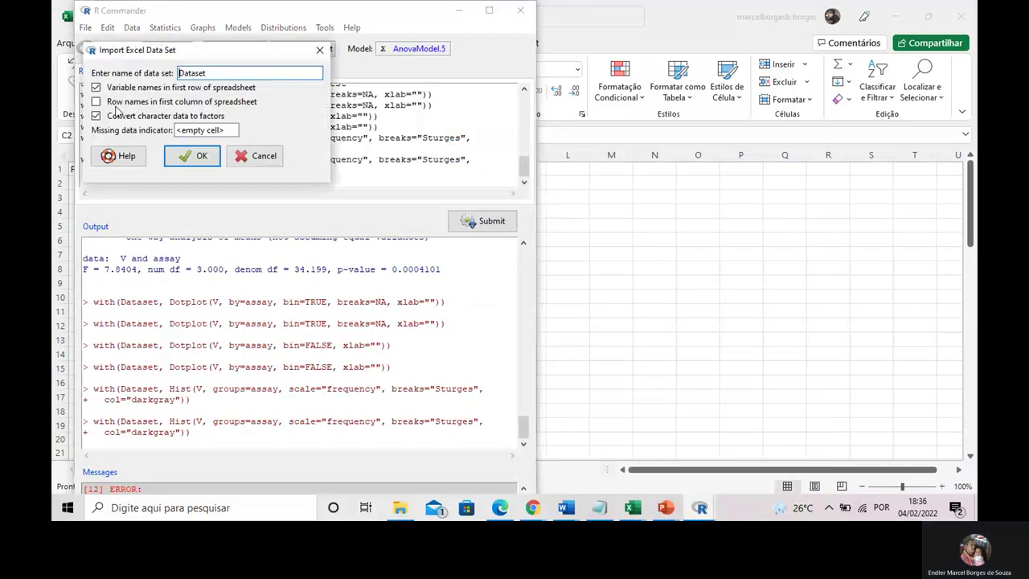
click(199, 157)
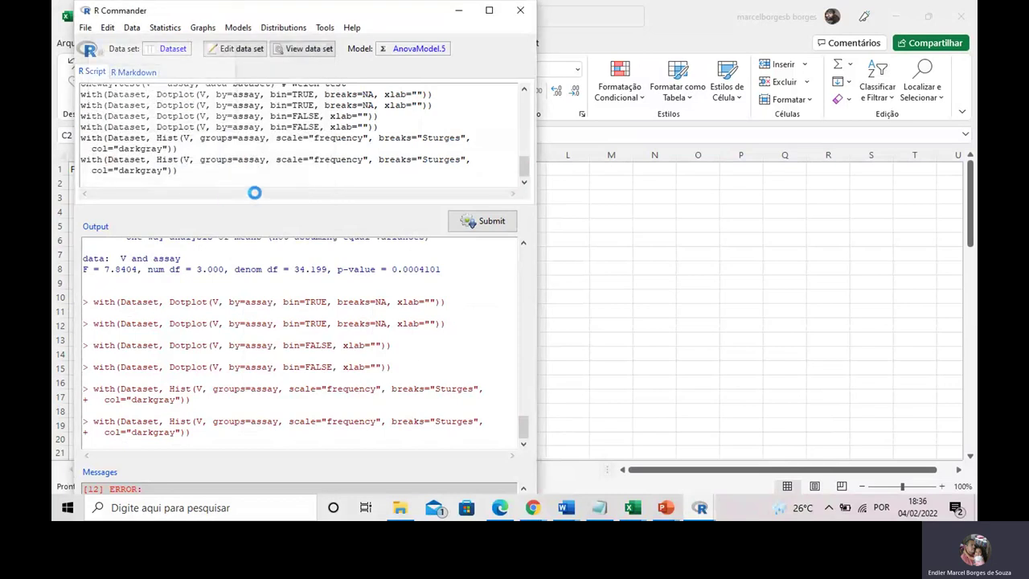
click(138, 116)
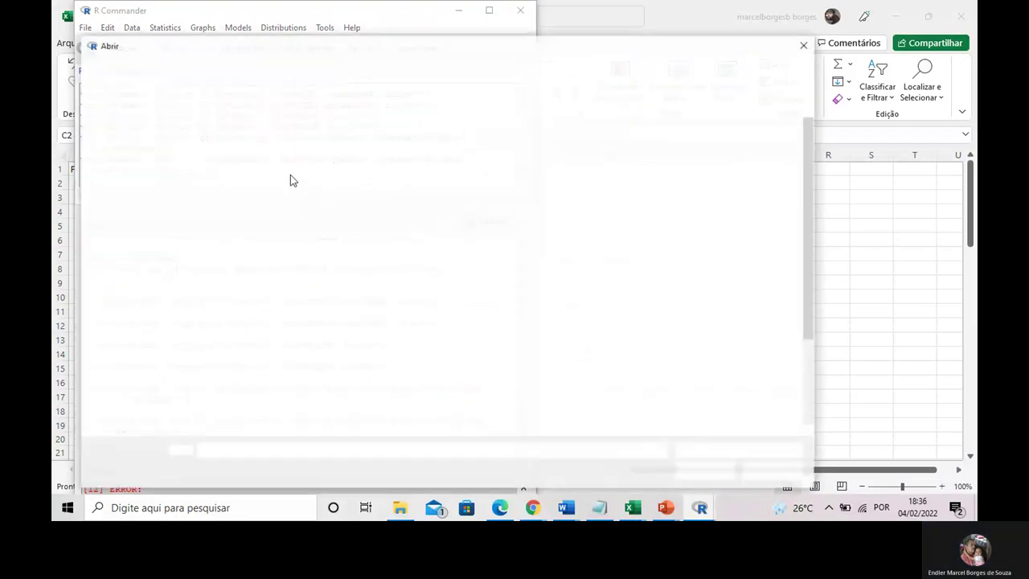
Import the file spreadsheet 1 from the Last Manuscript folder.
scroll(305, 210, up, 2)
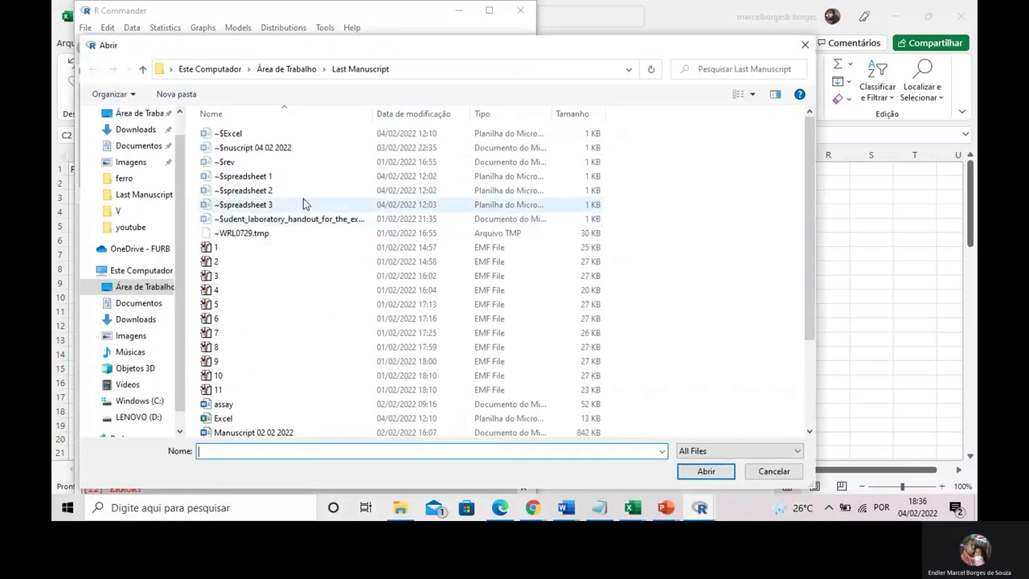
scroll(277, 226, down, 2)
scroll(274, 225, down, 1)
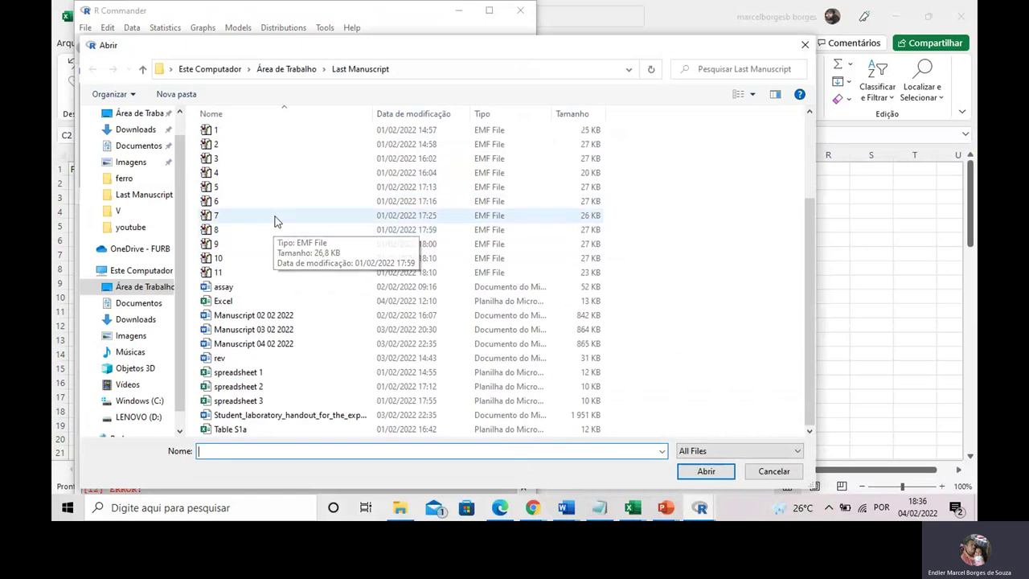
click(264, 376)
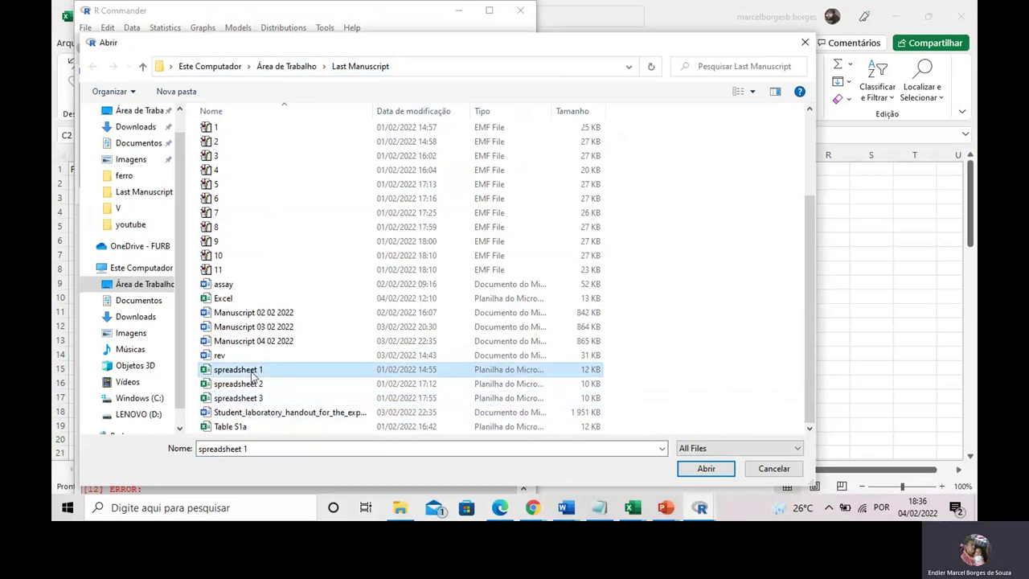
click(702, 473)
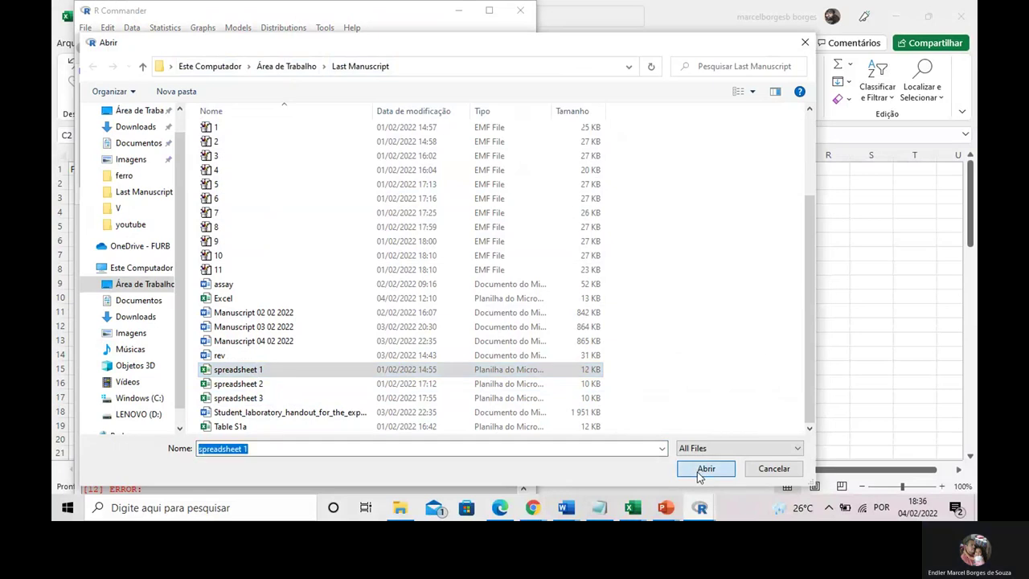
click(704, 469)
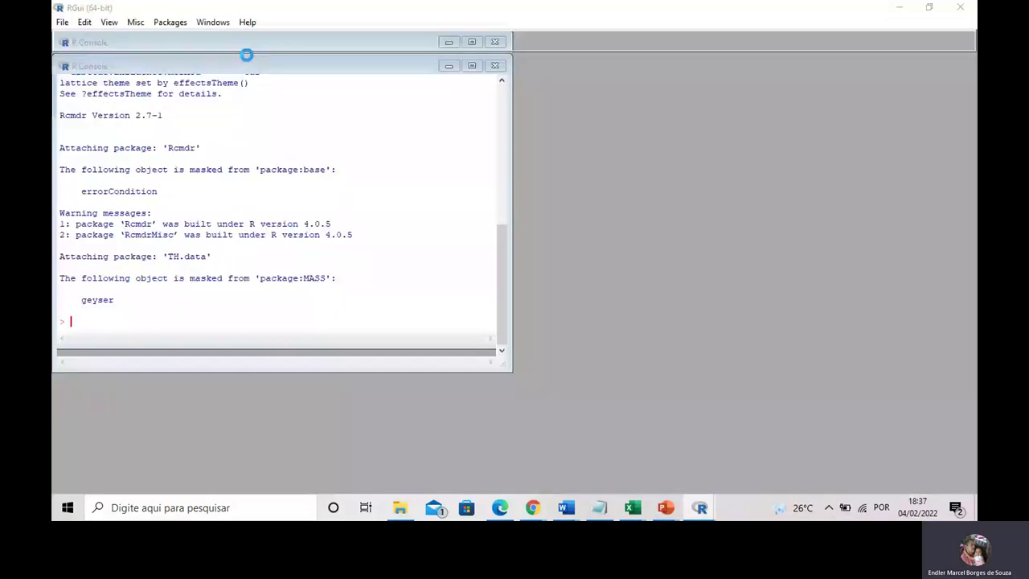
Bring the R Commander window back to the front, check the imported data set's F, V and assay columns, and close the data view.
mouse_move(757, 471)
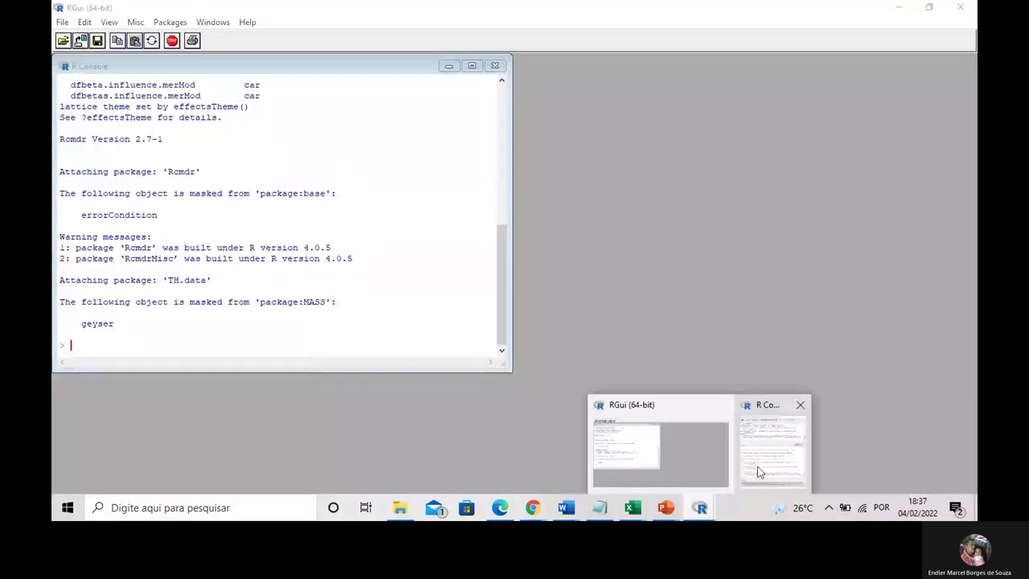
click(757, 469)
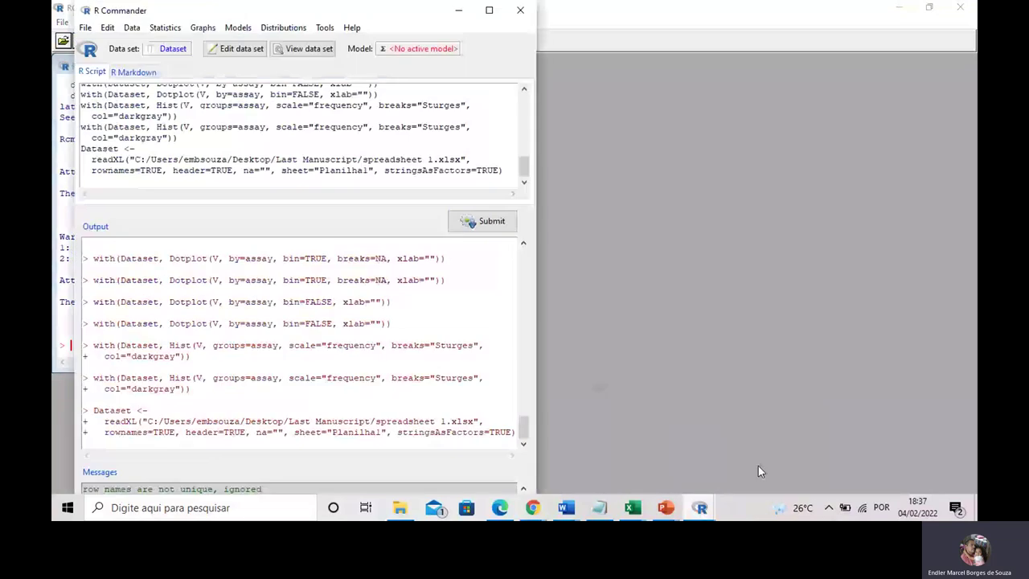
click(296, 53)
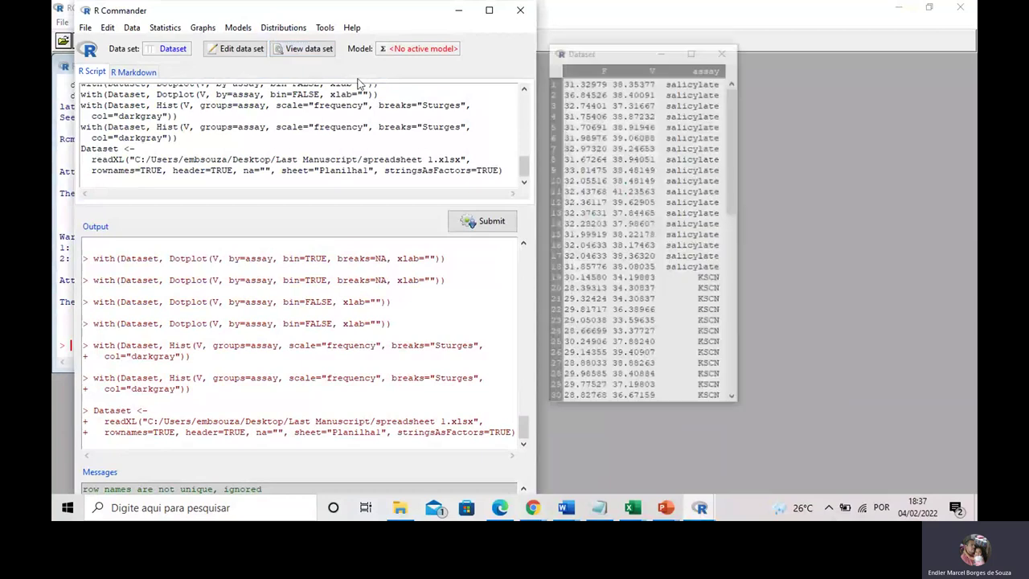
drag(731, 120, 715, 94)
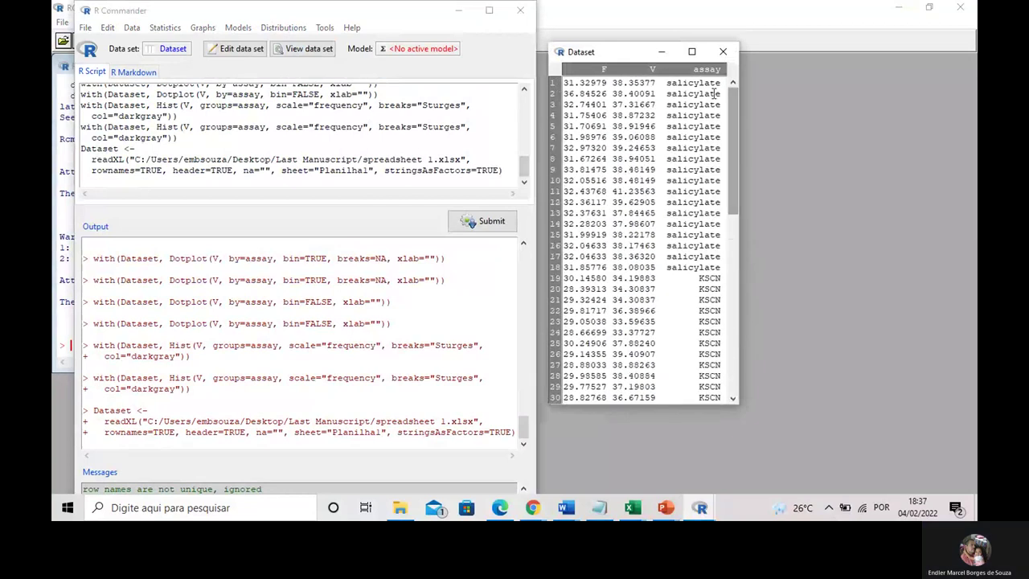
click(722, 51)
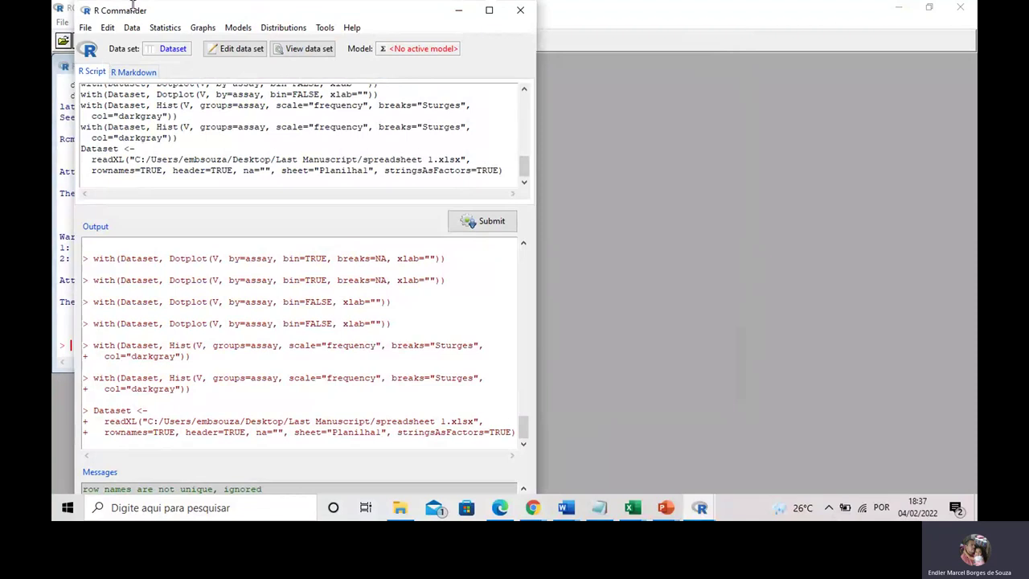
Run a one-way ANOVA with assay as the groups and F as the response variable.
click(165, 29)
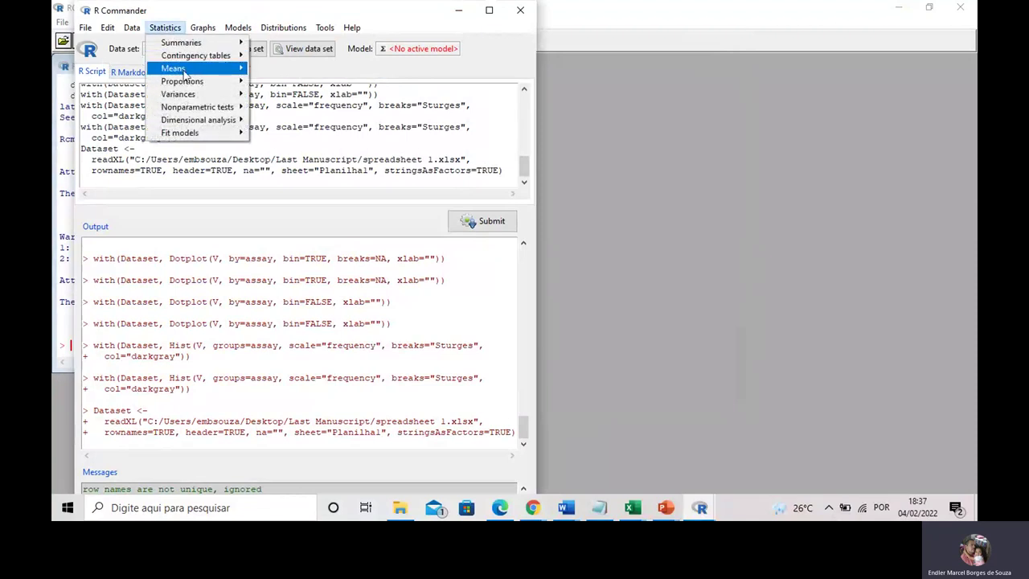
mouse_move(184, 71)
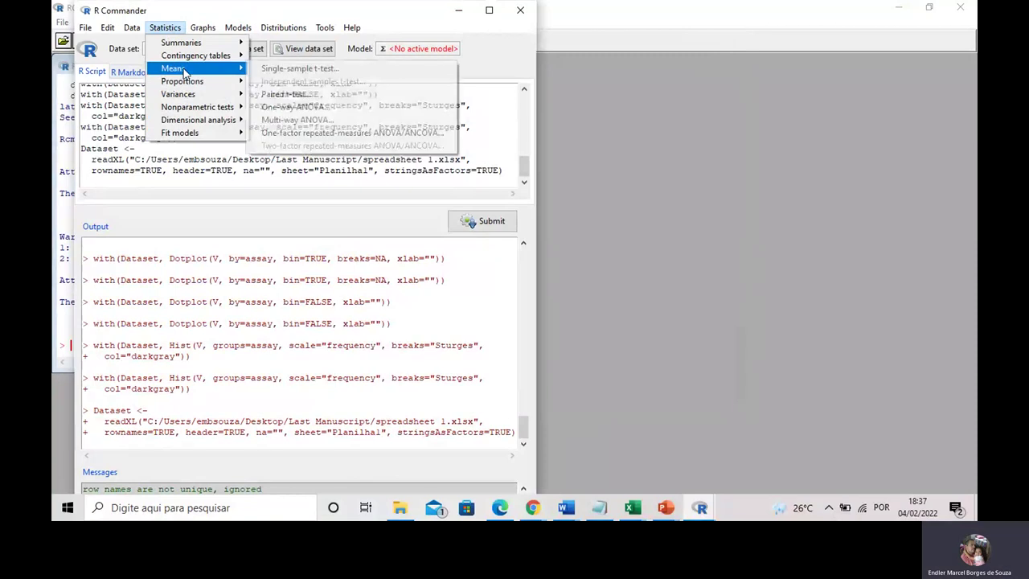
click(297, 107)
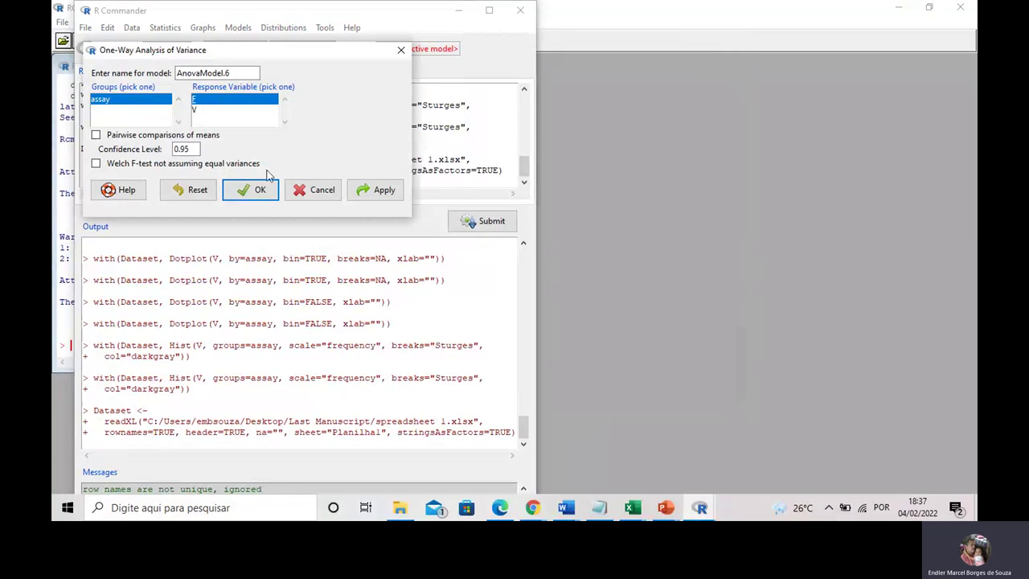
click(372, 194)
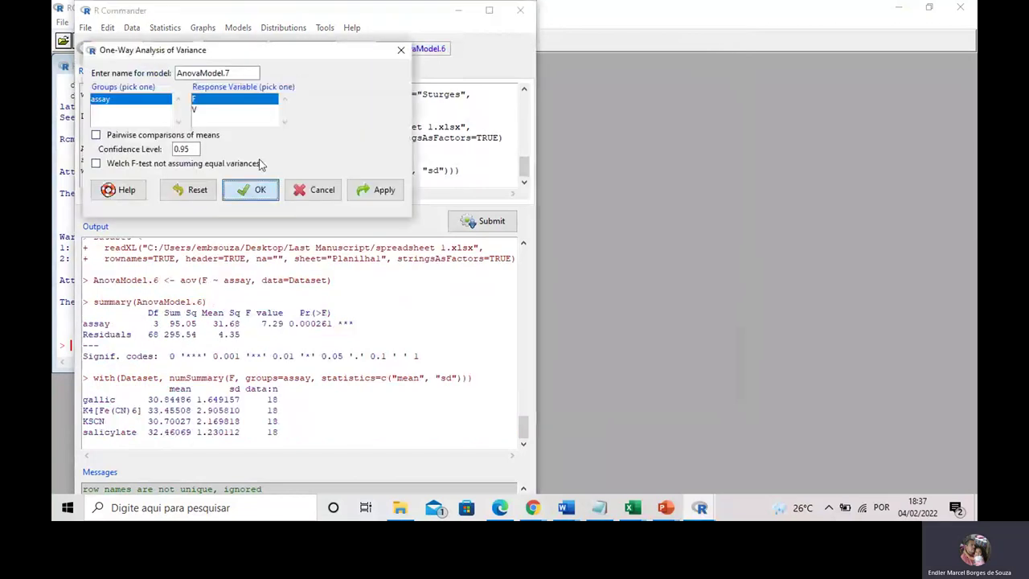
key(Return)
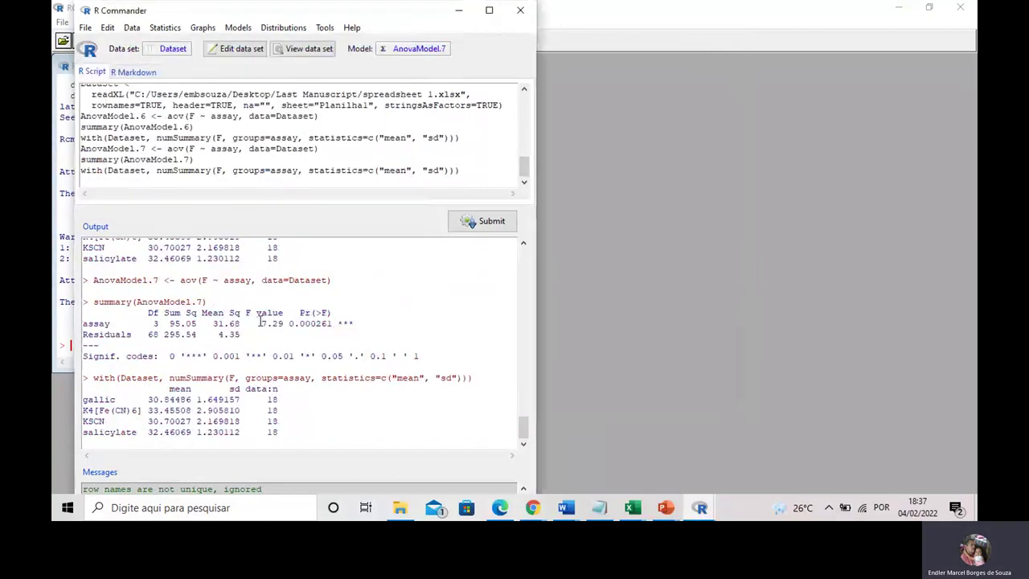
Examine the F value and the p-value of assay in the ANOVA summary.
mouse_move(260, 323)
mouse_down()
mouse_move(332, 319)
mouse_move(258, 324)
mouse_up()
click(303, 333)
mouse_move(306, 317)
mouse_down()
mouse_move(331, 325)
mouse_move(290, 323)
mouse_up()
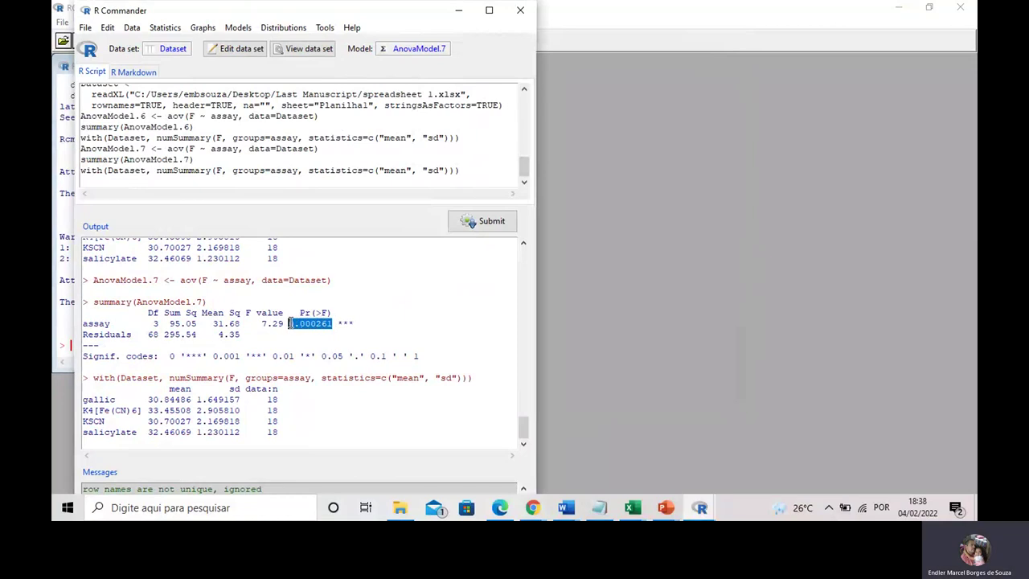
click(299, 313)
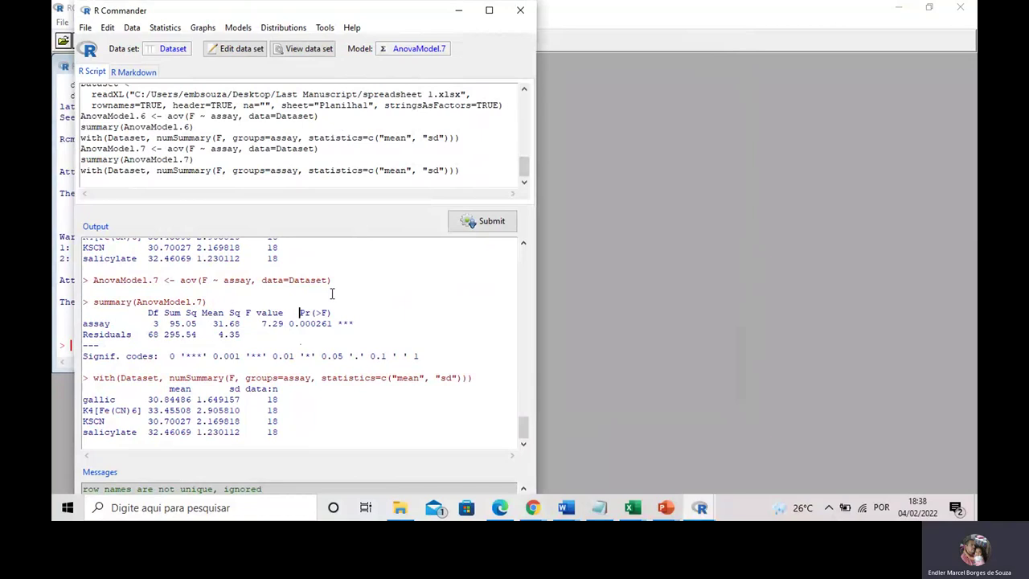
Draw a boxplot of F grouped by assay and close the boxplot dialog.
click(203, 27)
click(201, 29)
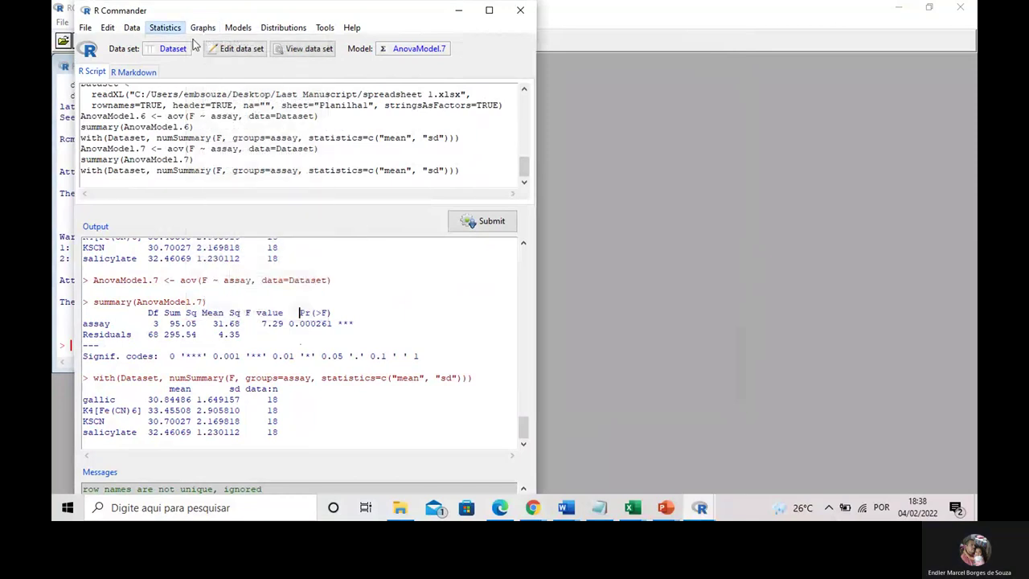
click(190, 27)
mouse_move(169, 27)
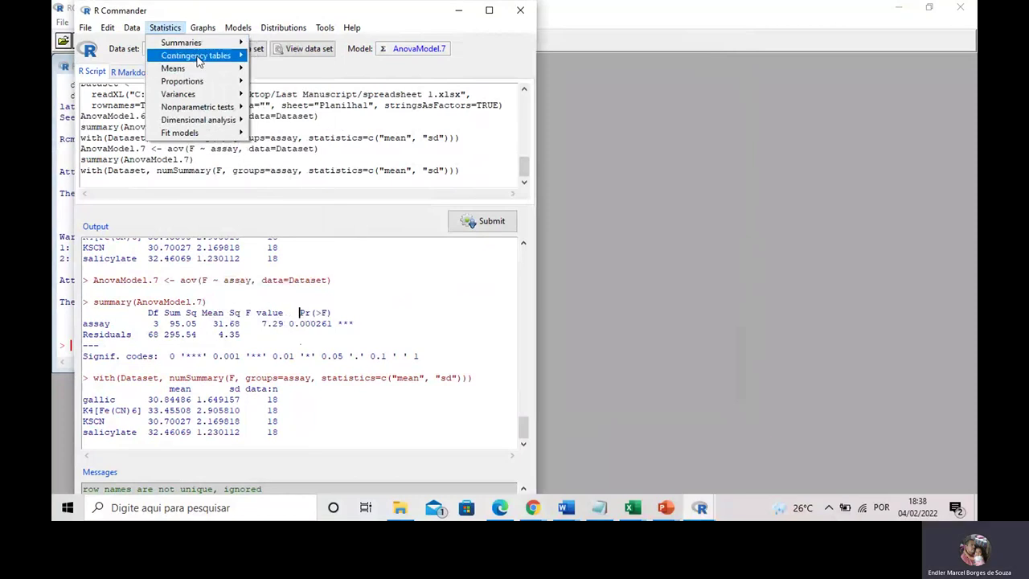
mouse_move(203, 27)
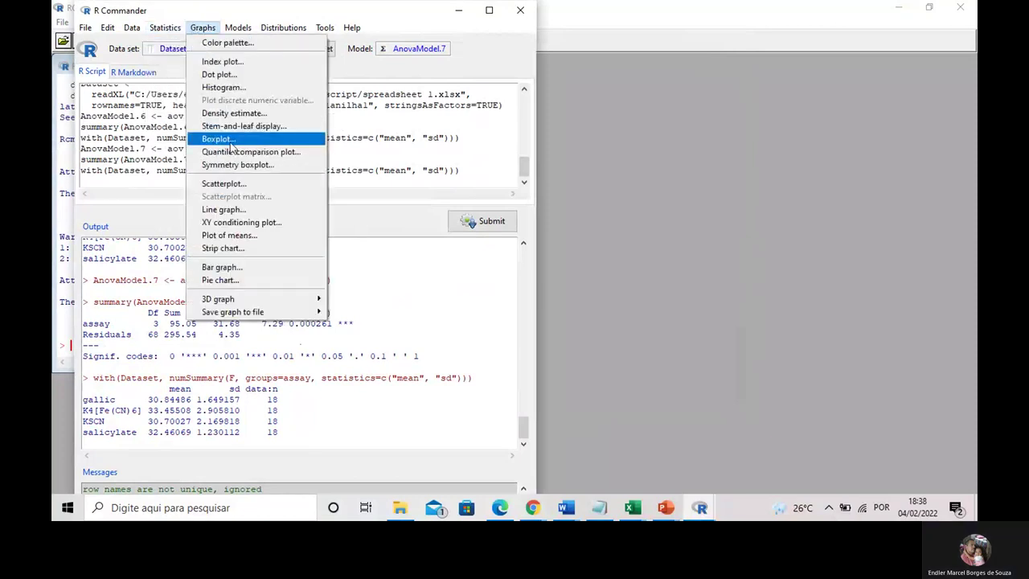
click(229, 139)
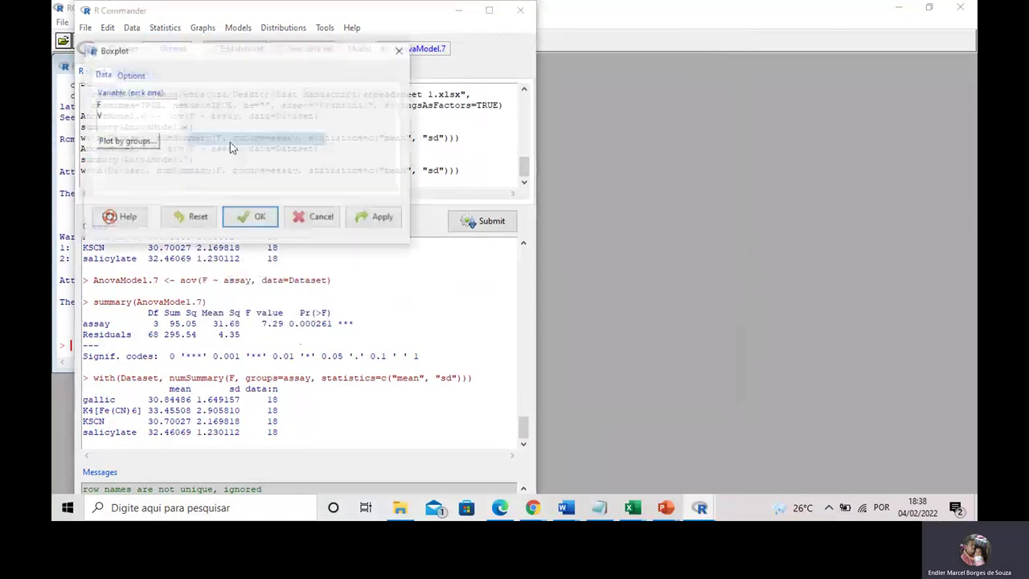
click(124, 141)
click(114, 135)
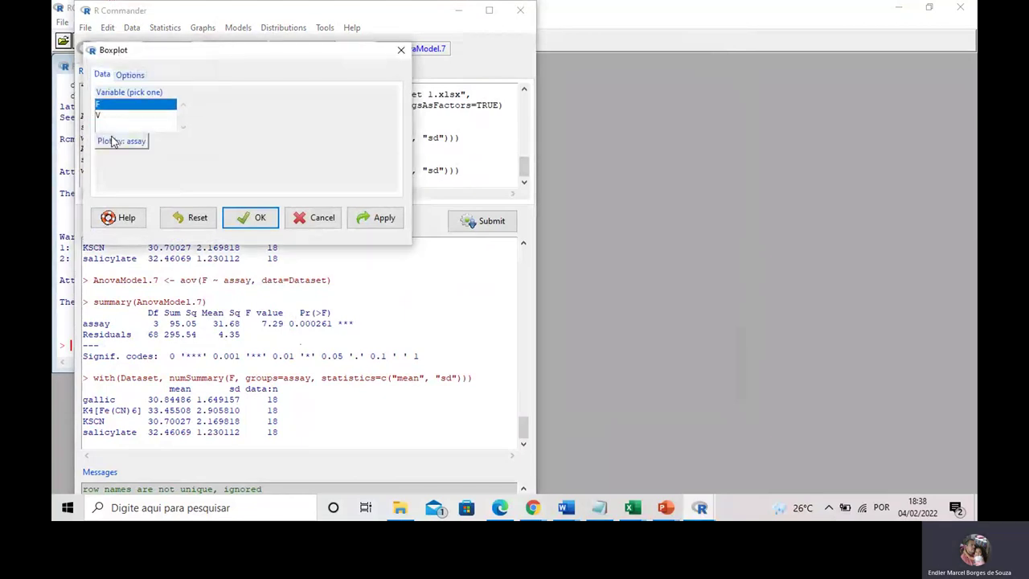
click(382, 225)
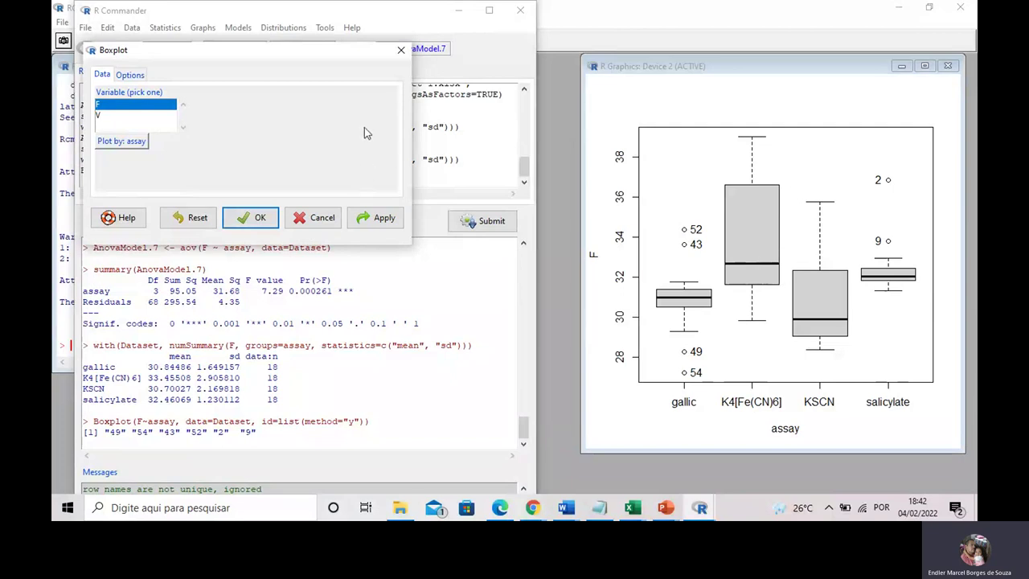
click(313, 222)
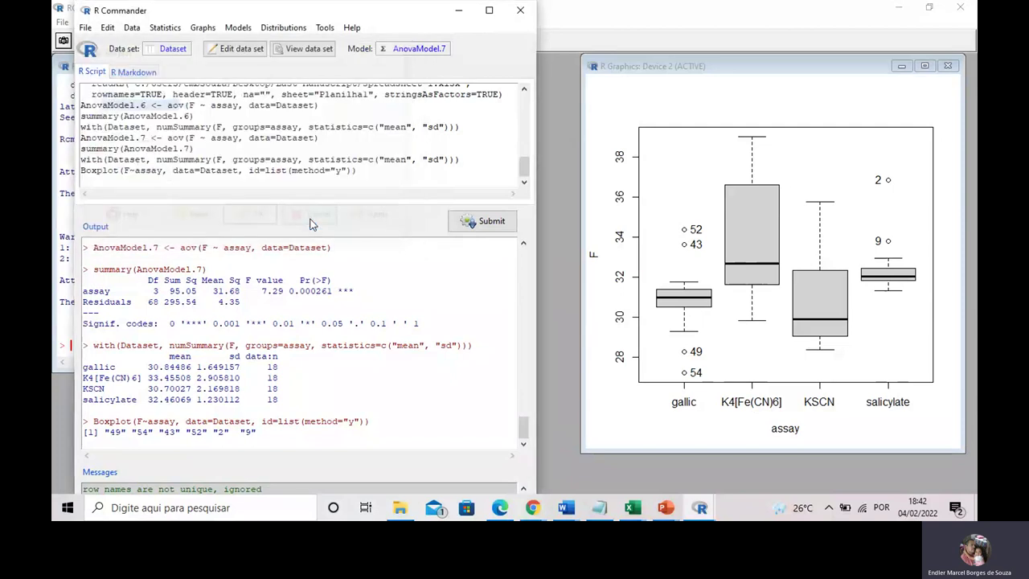
Run a one-way ANOVA of F by assay with pairwise comparisons of means and the Welch F-test not assuming equal variances.
click(165, 28)
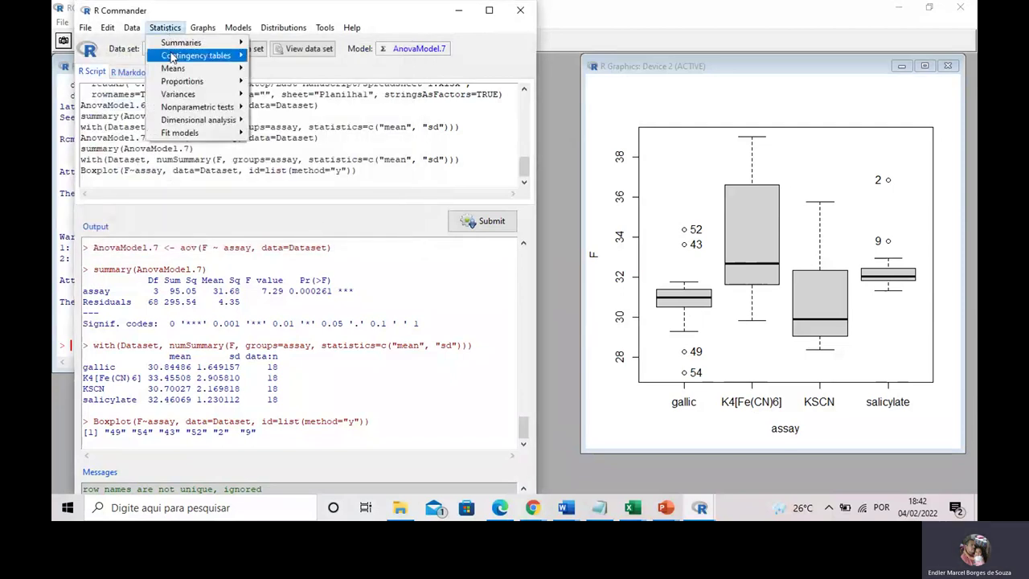
mouse_move(181, 71)
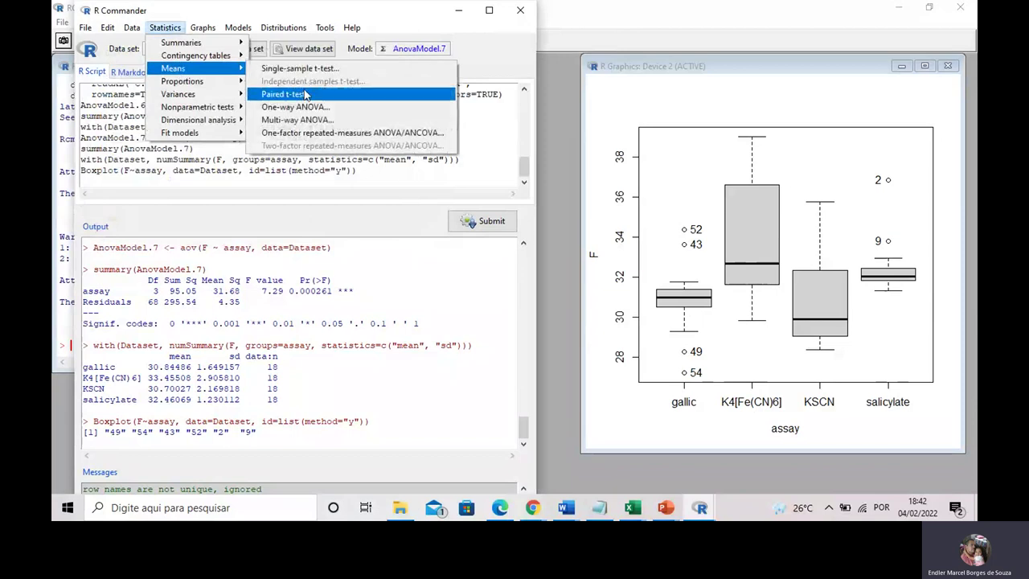
click(312, 108)
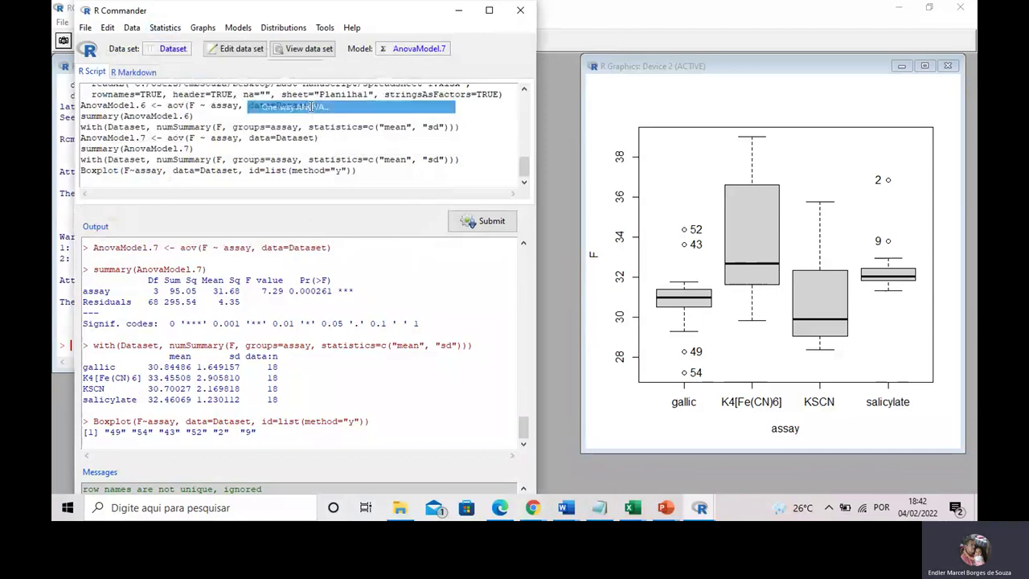
click(185, 137)
click(97, 162)
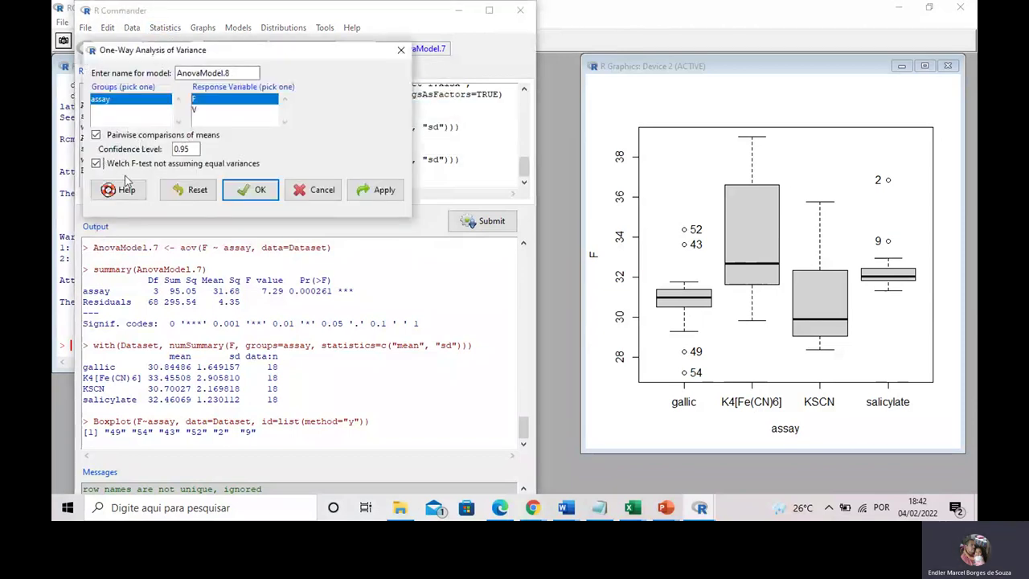
click(376, 198)
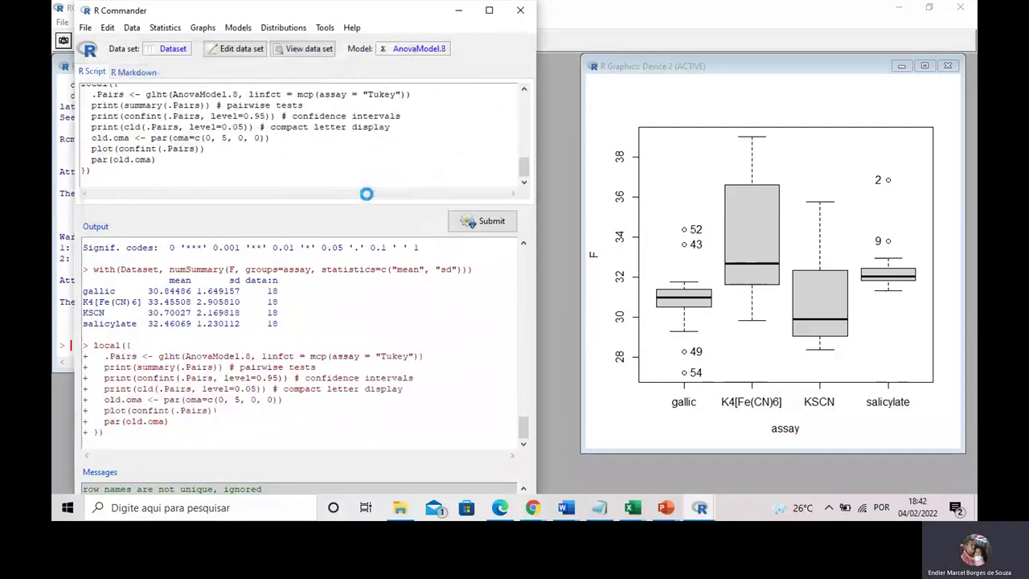
click(365, 193)
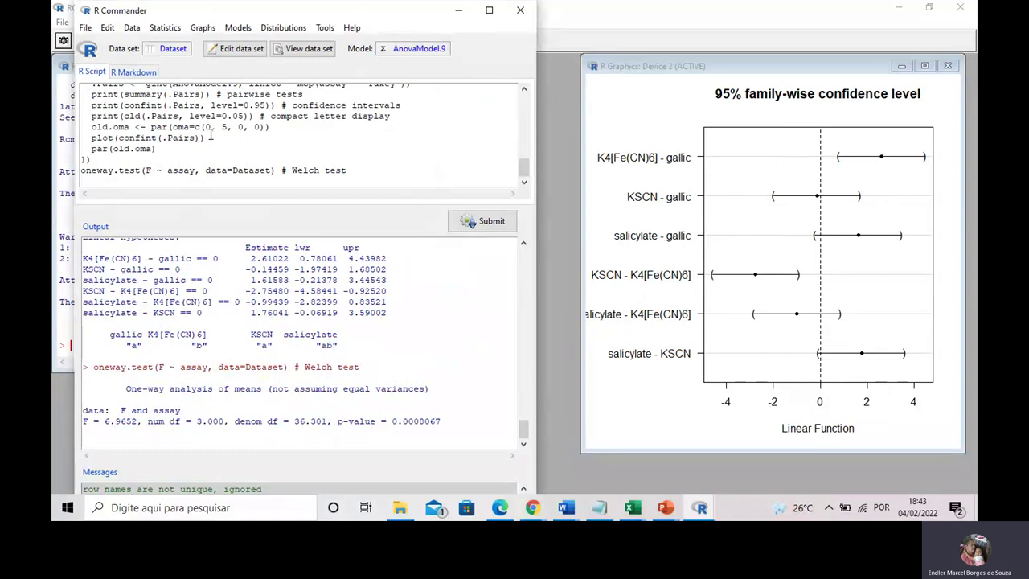
Draw a dot plot of F grouped by assay with an empty x-axis label.
click(201, 31)
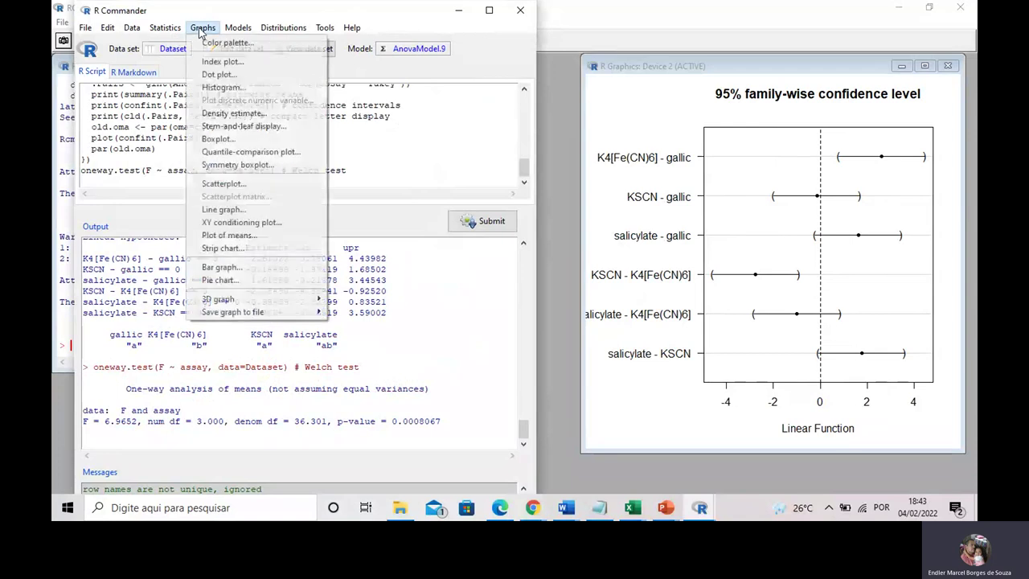
click(237, 74)
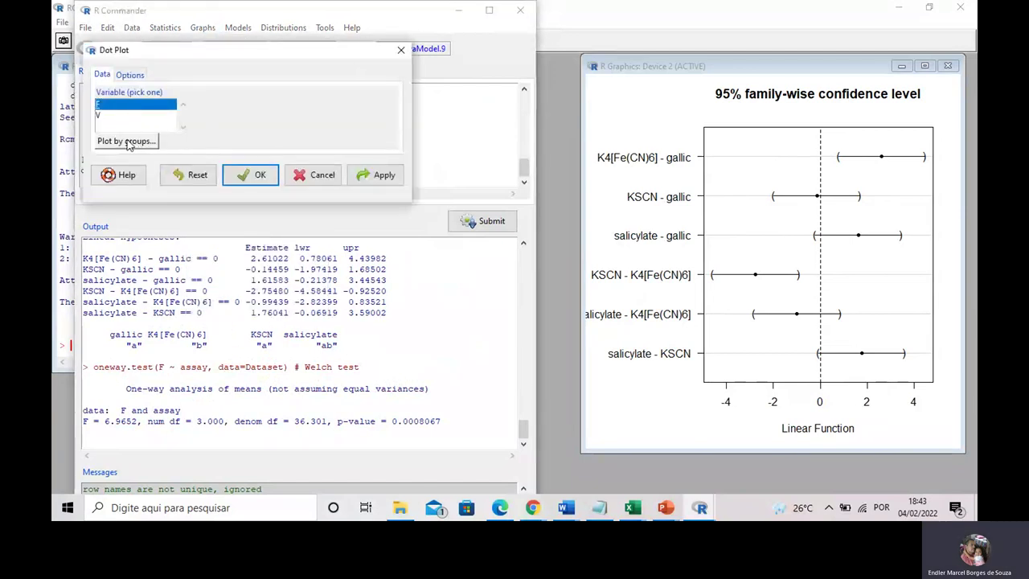
click(125, 145)
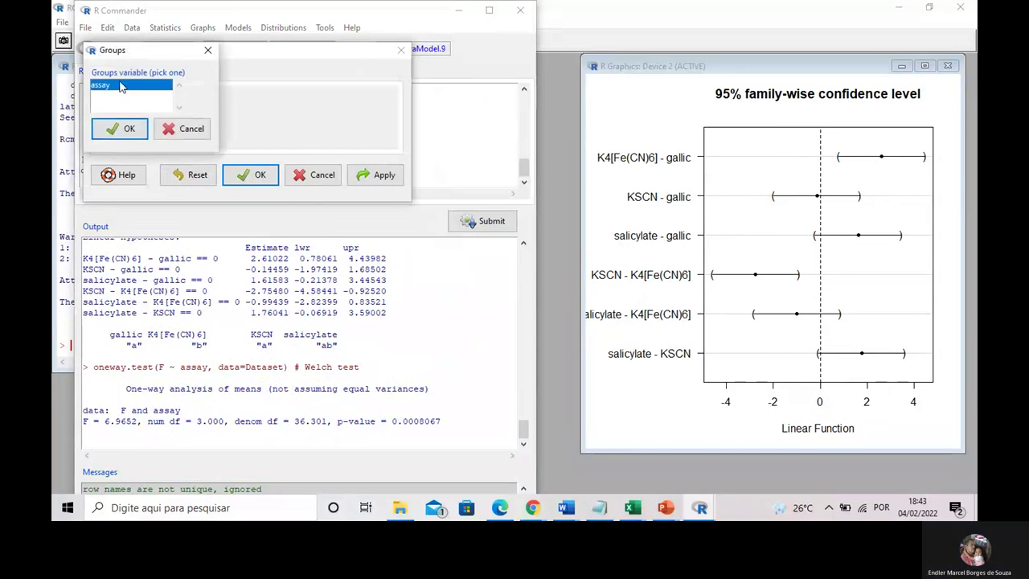
click(115, 140)
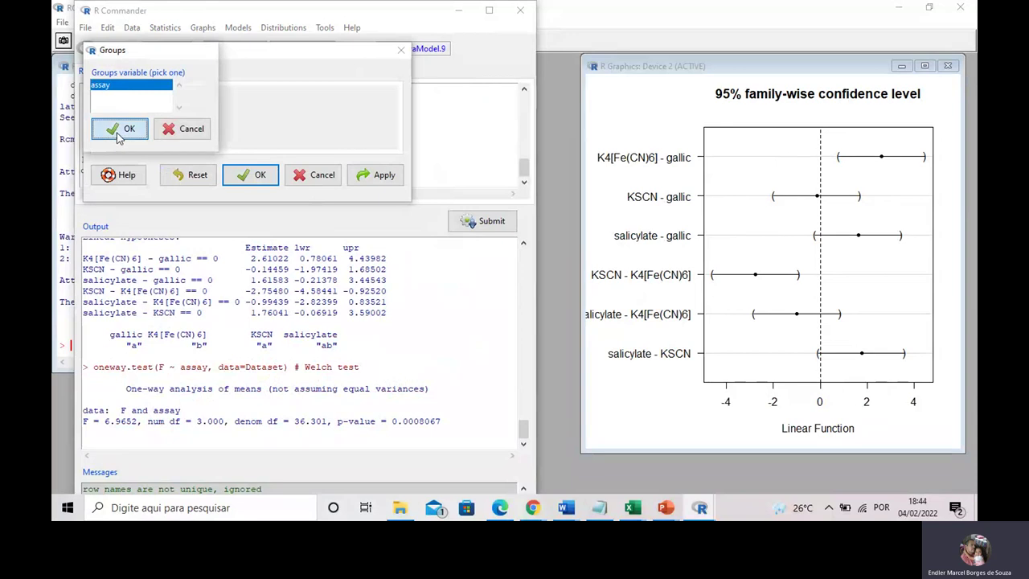
click(131, 75)
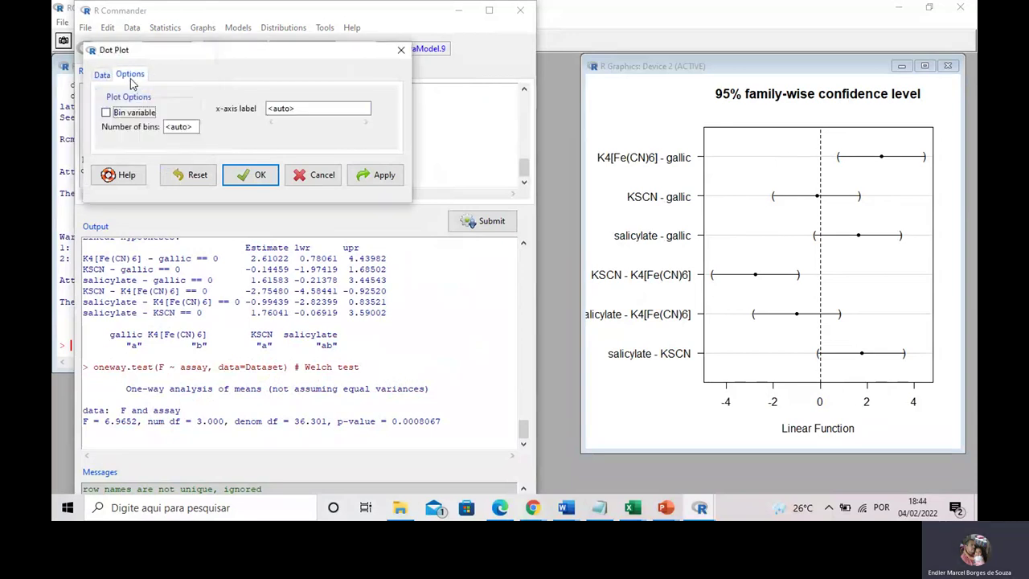
drag(299, 109, 249, 108)
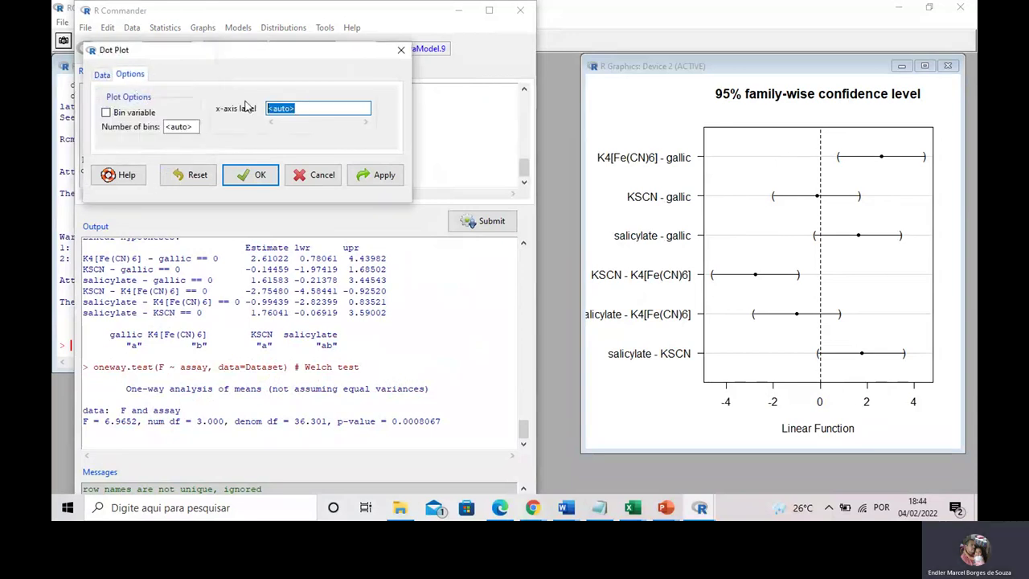
key(BackSpace)
click(258, 176)
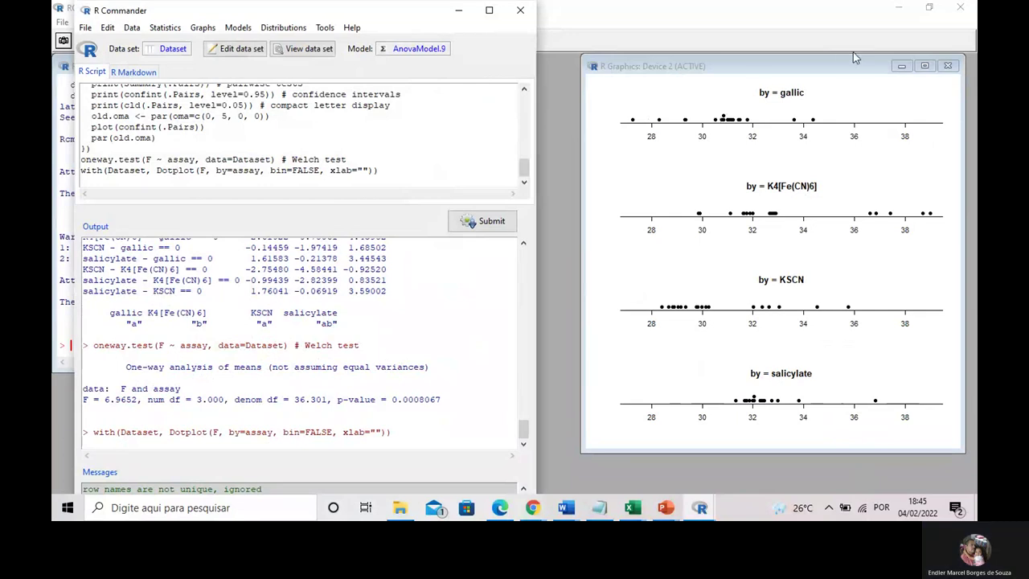
Close the dot plot's graphics window and bring the R Commander window back to the front.
click(947, 65)
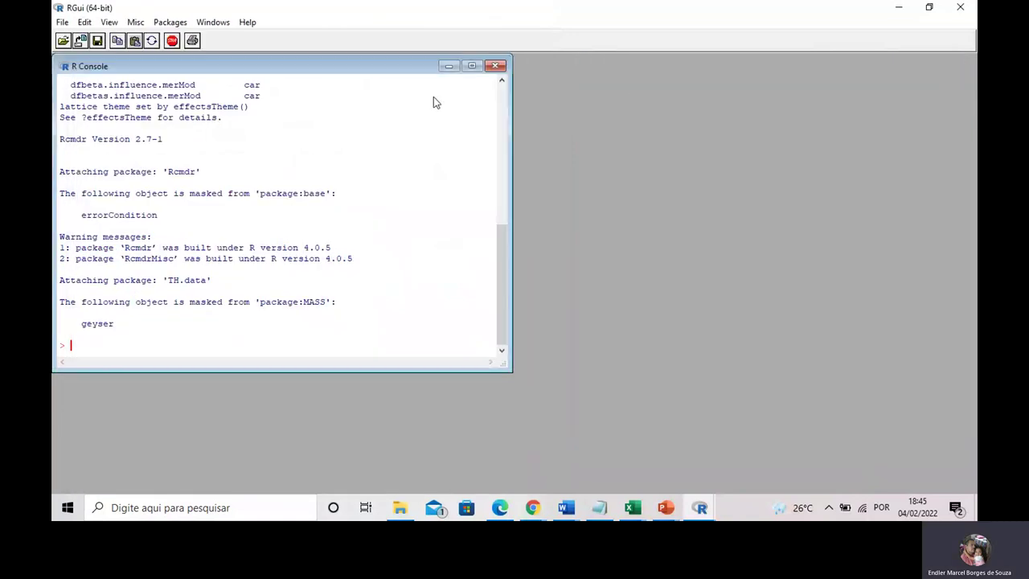
mouse_move(699, 507)
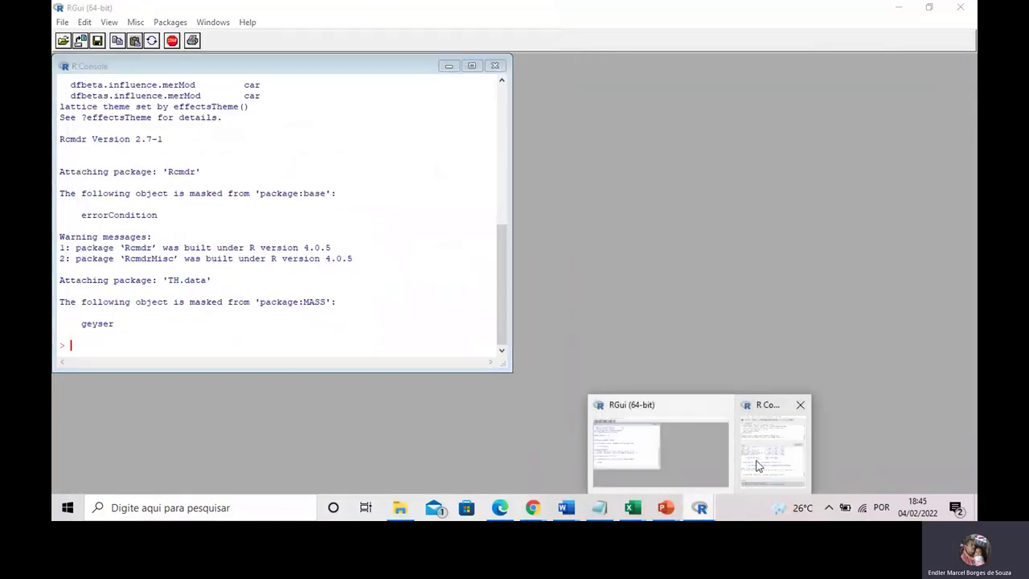
click(758, 462)
Draw histograms of F grouped by assay and close the histogram dialog.
click(203, 27)
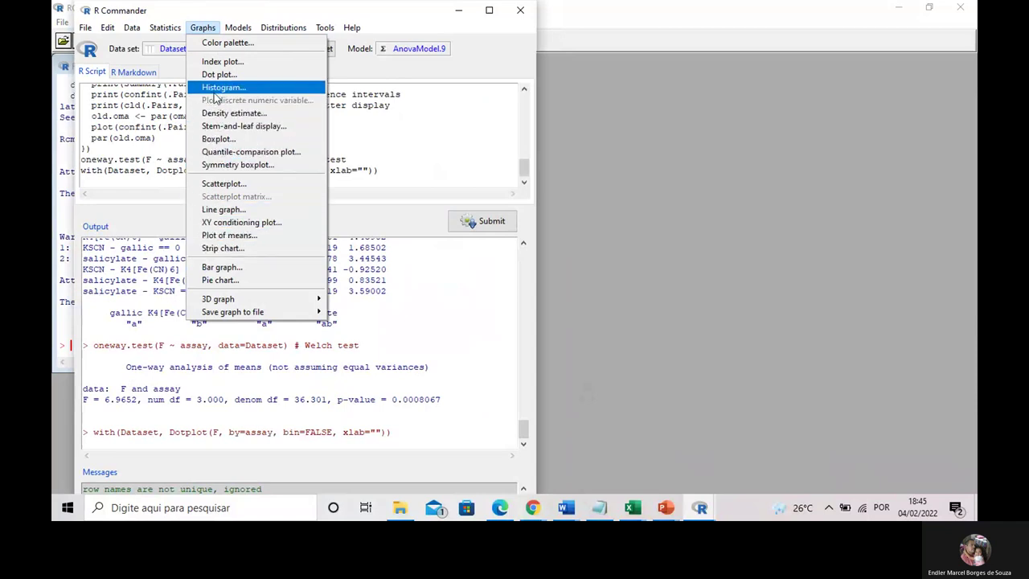
click(217, 87)
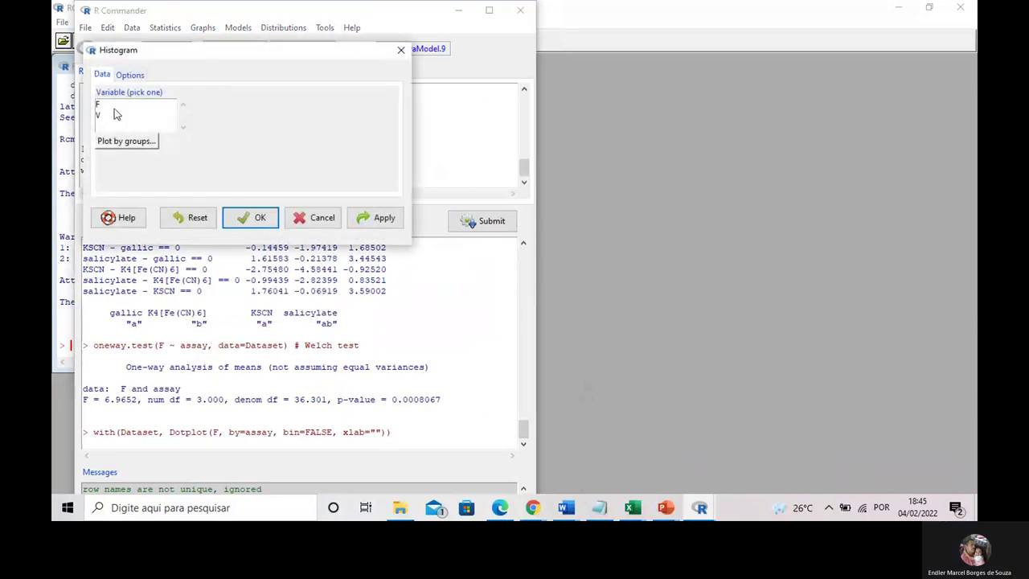
click(108, 106)
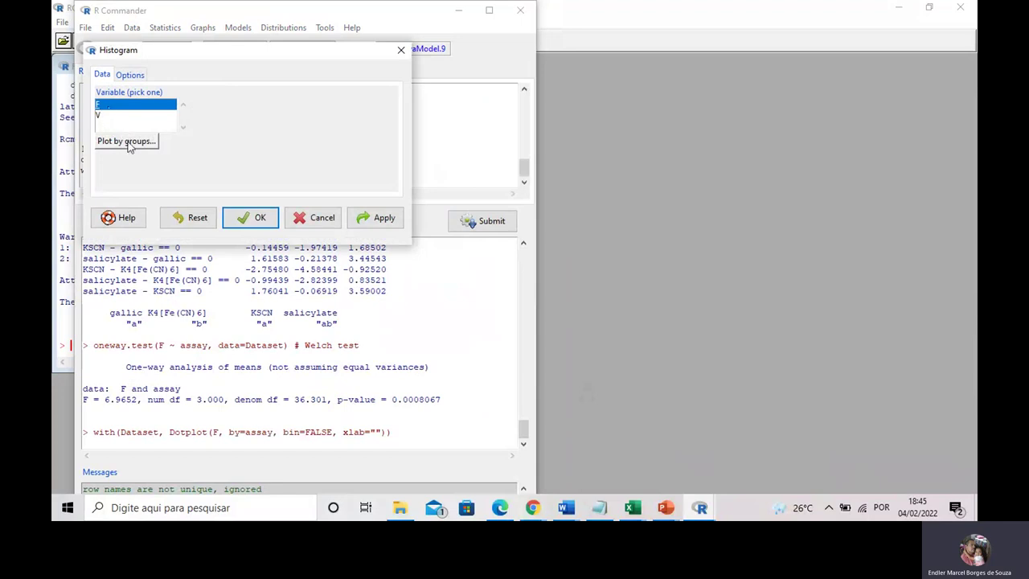
click(127, 143)
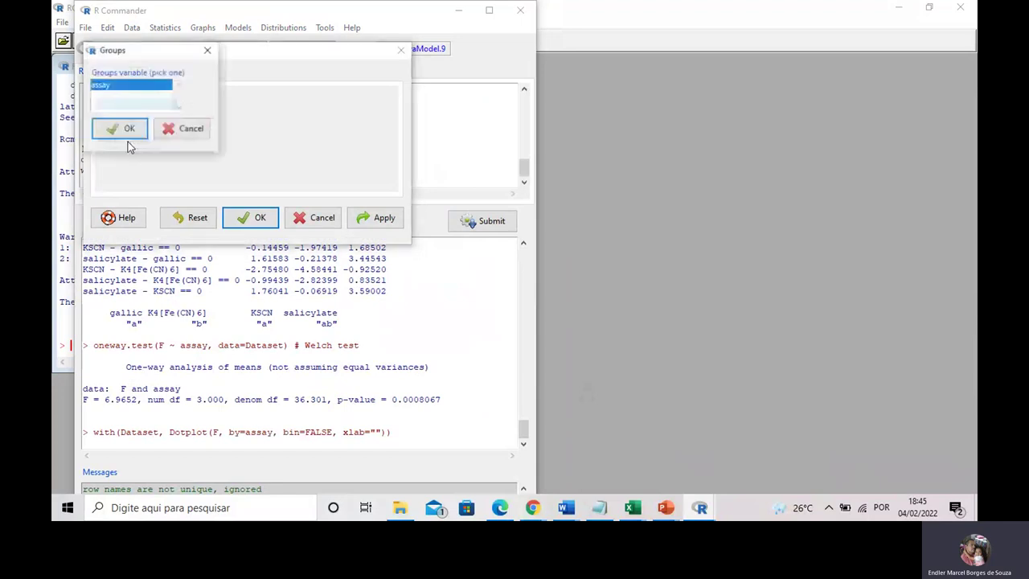
click(125, 128)
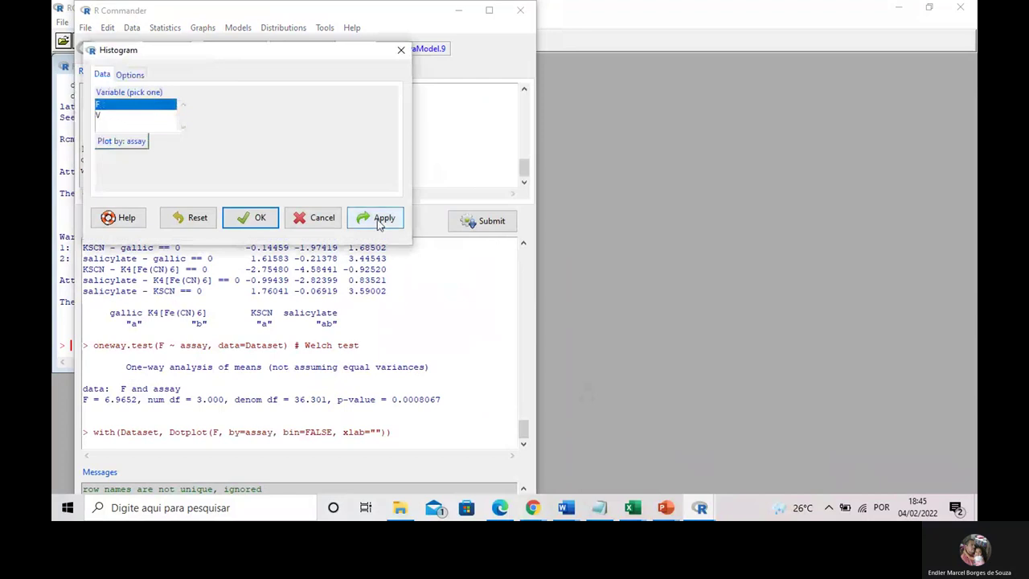
click(380, 220)
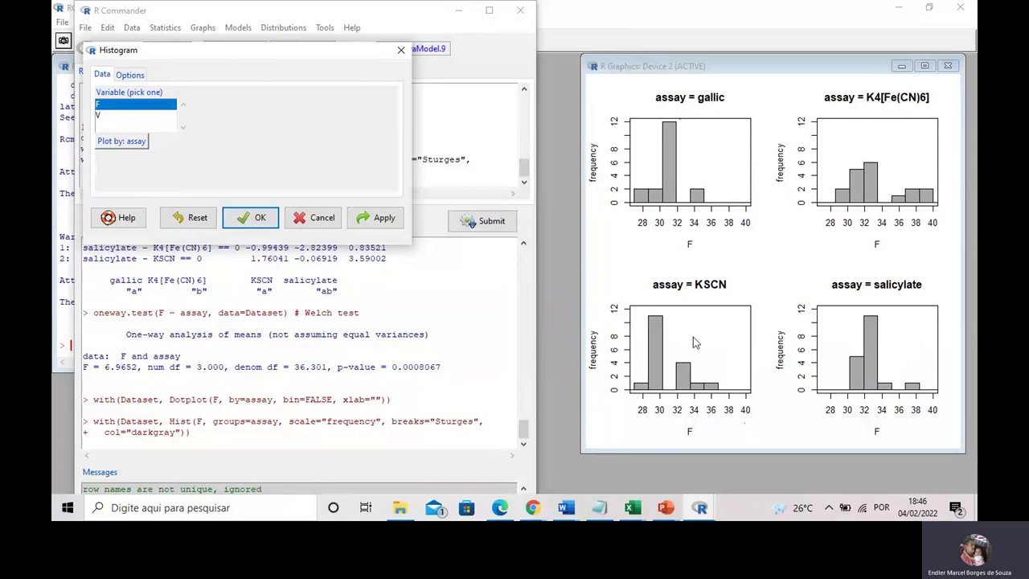
click(270, 224)
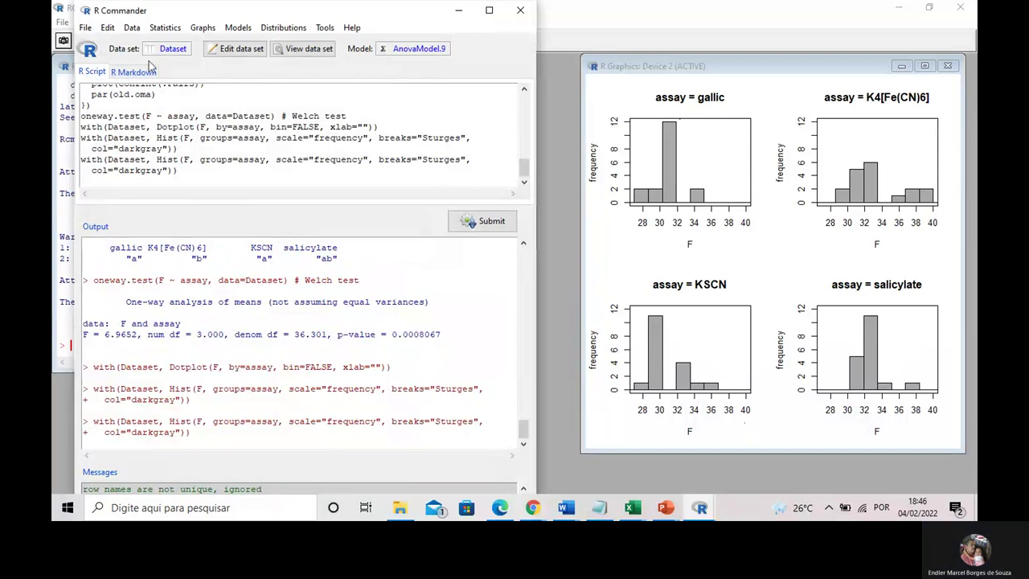
Switch to the Excel workbook with the F and V tables and highlight the V table's assay headers and values.
click(631, 511)
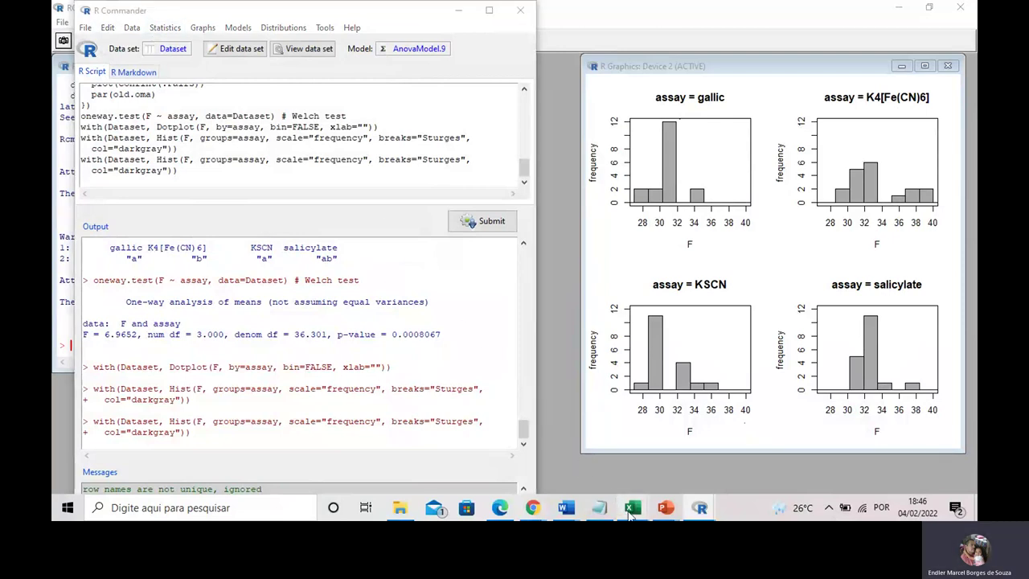
mouse_move(631, 511)
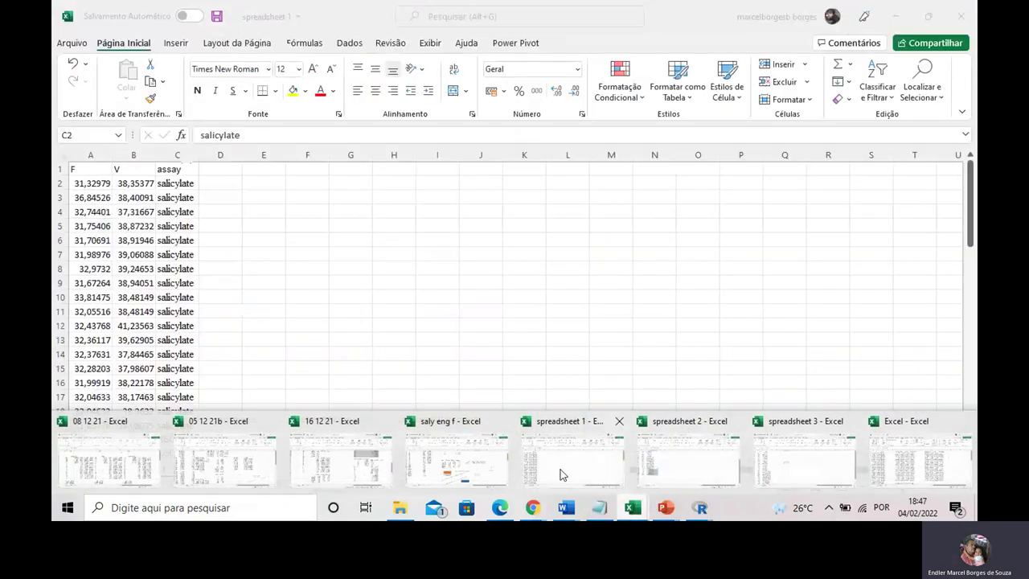
mouse_move(561, 474)
click(582, 179)
key(ctrl+a)
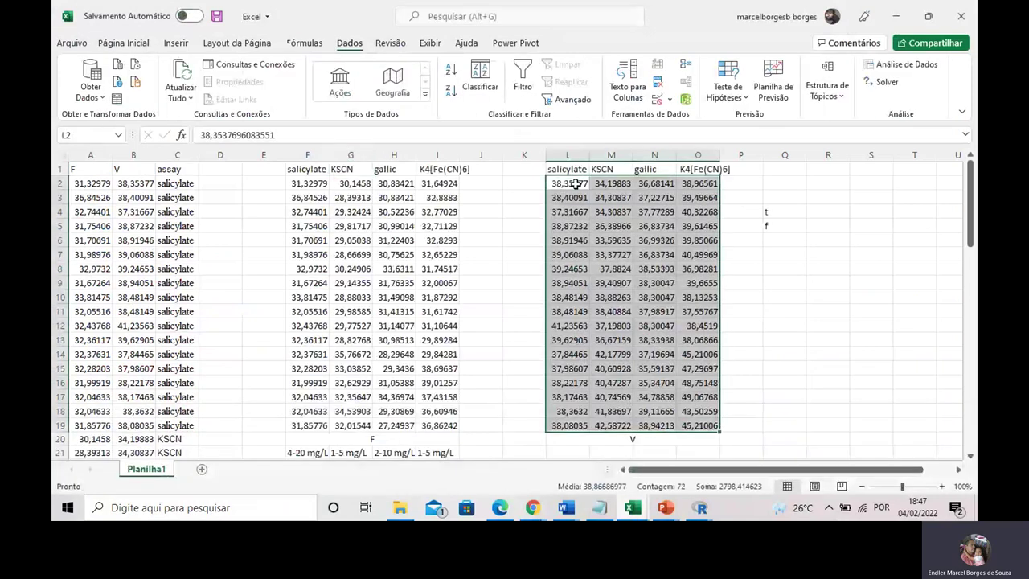
drag(568, 168, 704, 172)
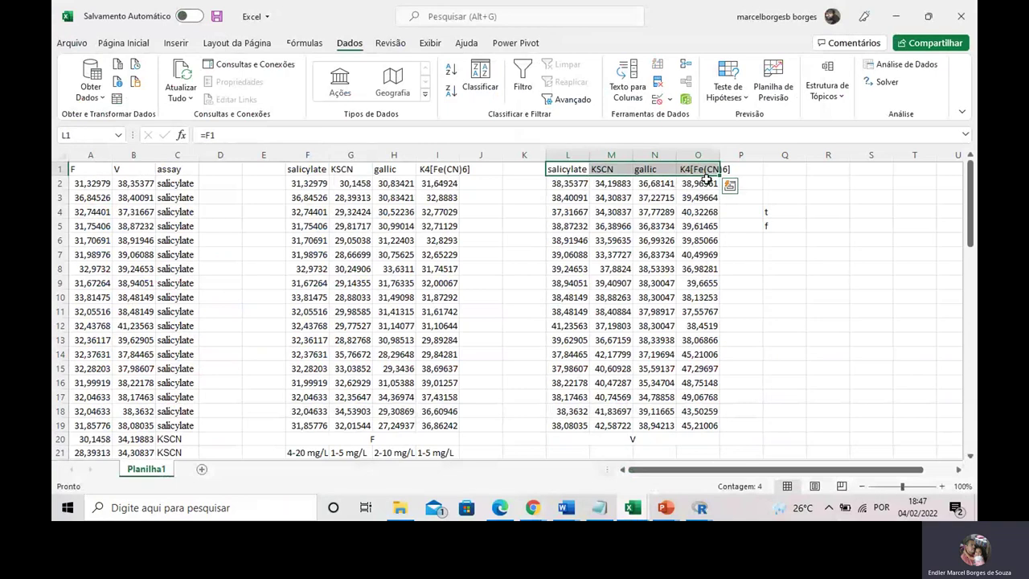
drag(575, 184, 695, 421)
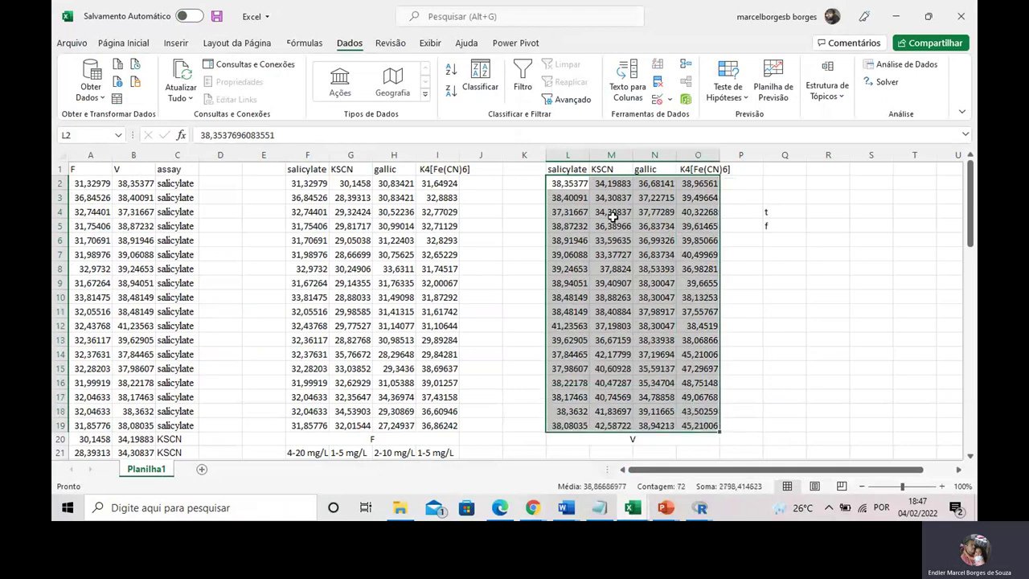
Start a single-factor ANOVA from the data analysis tools with the V table's values in L2:O19 as the input range.
click(514, 223)
drag(572, 183, 697, 425)
click(892, 71)
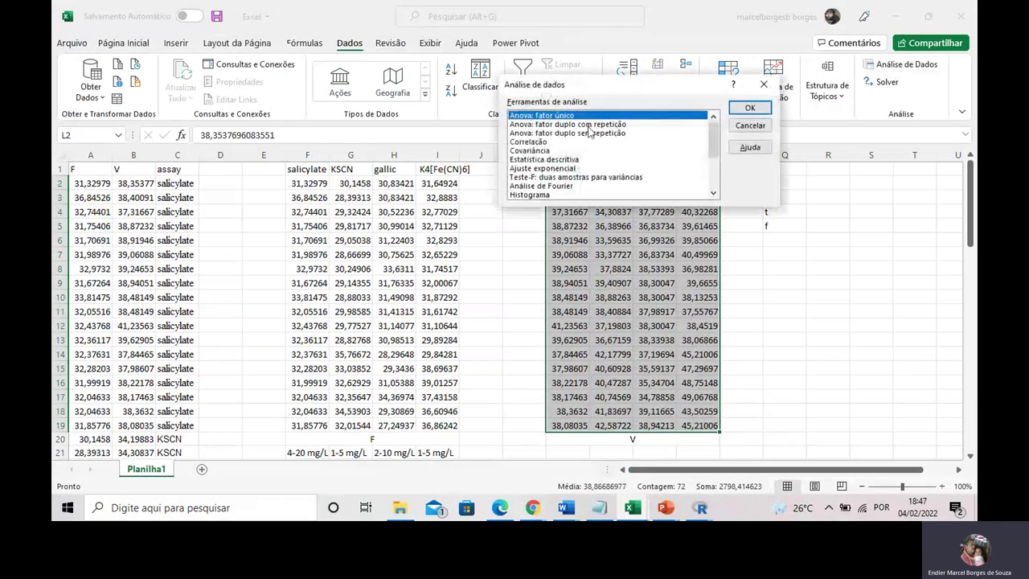
click(749, 108)
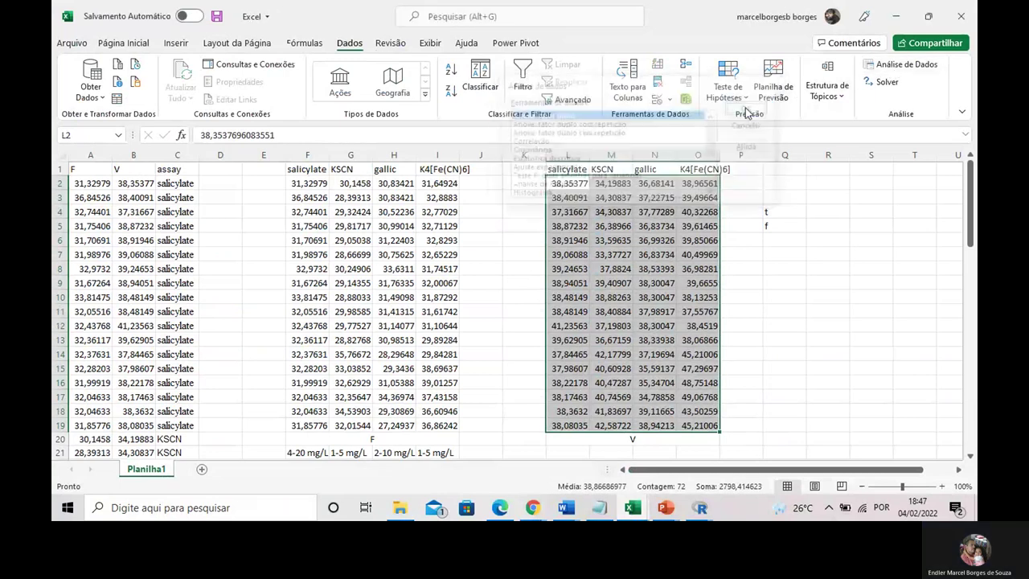
key(BackSpace)
drag(629, 58, 350, 57)
drag(566, 183, 683, 427)
Set the ANOVA output range to L22 and run the analysis, accepting the overwrite of existing cells.
click(370, 190)
drag(370, 190, 348, 191)
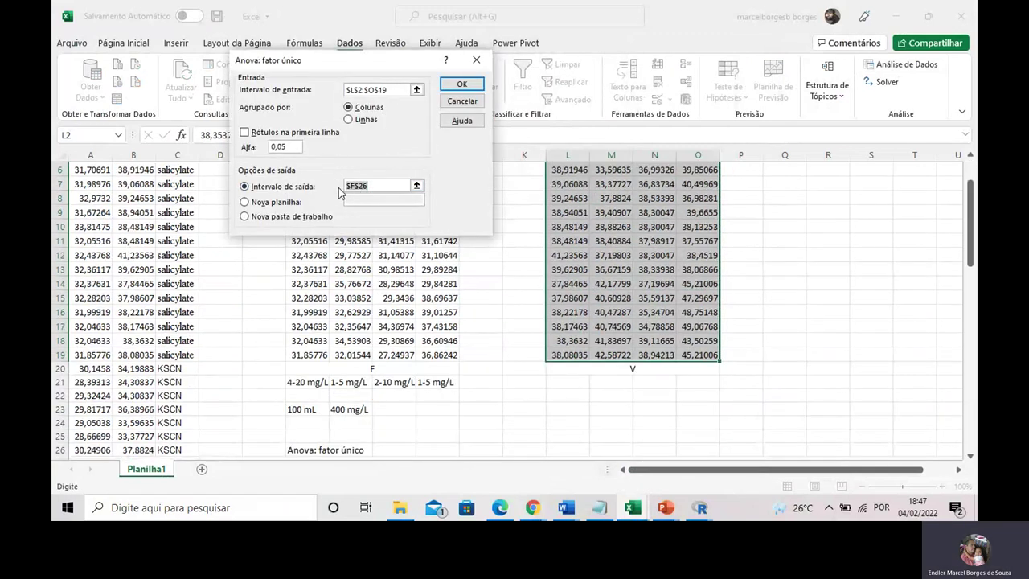
click(561, 395)
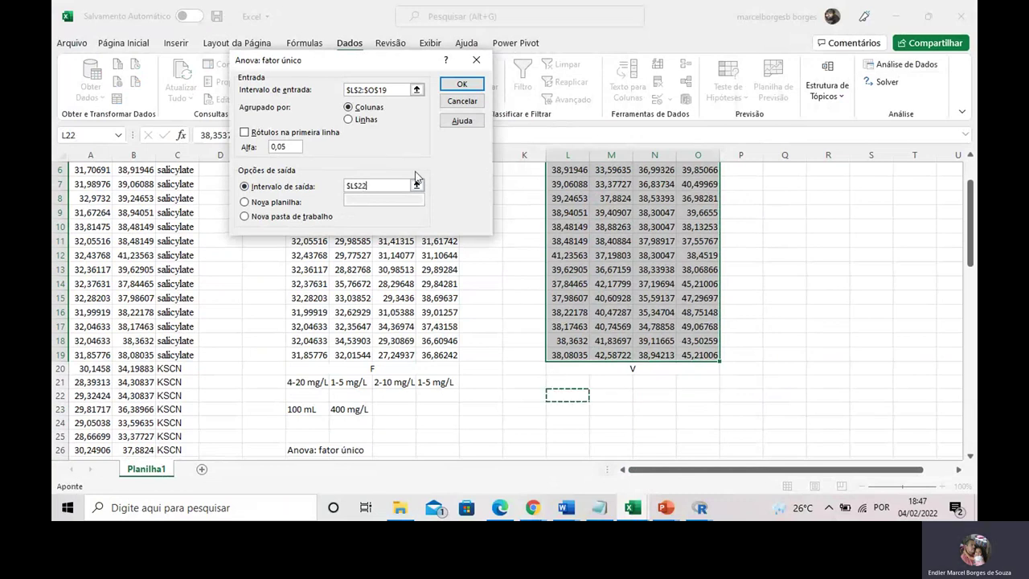
scroll(417, 177, up, 1)
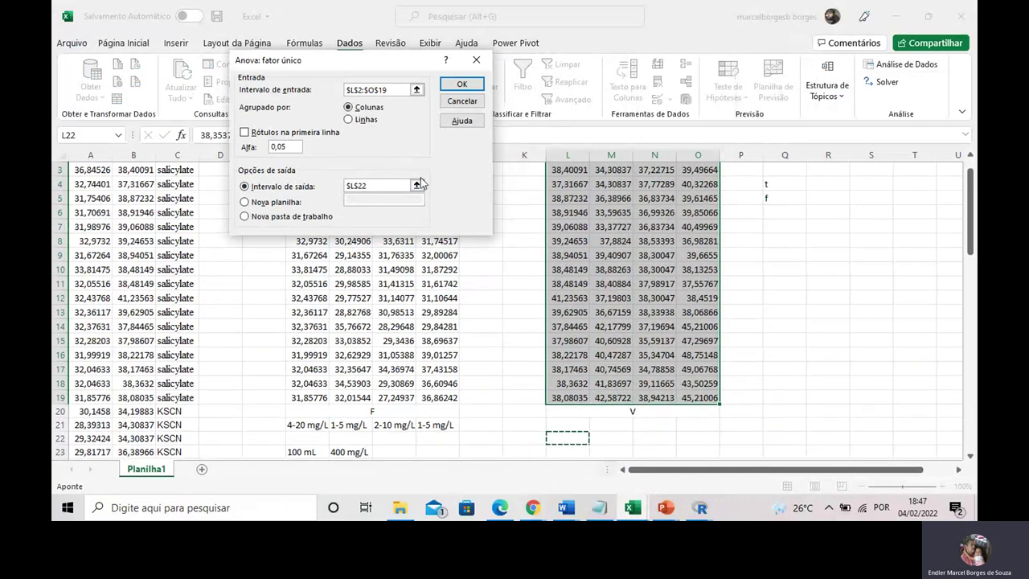
click(457, 85)
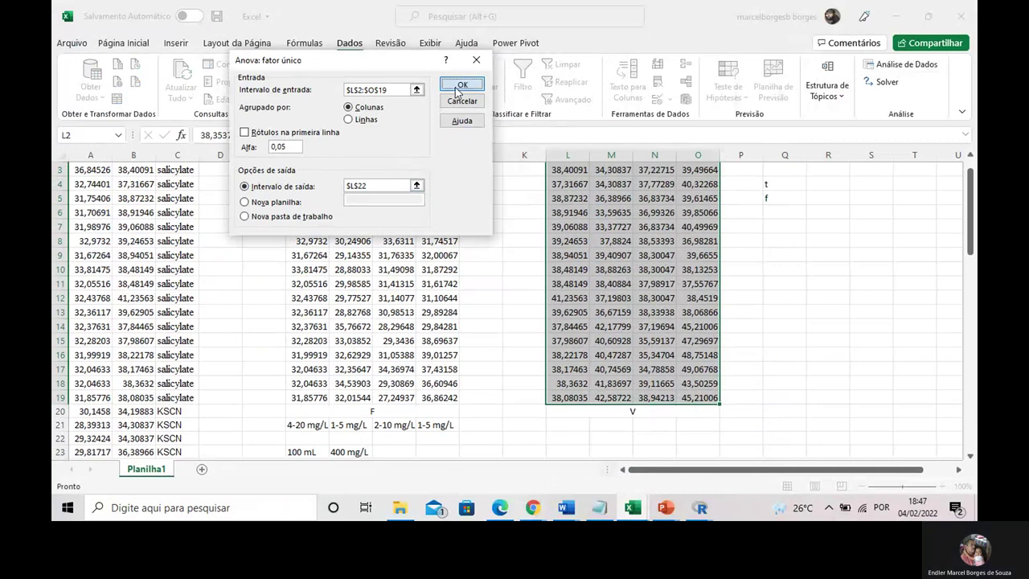
click(458, 86)
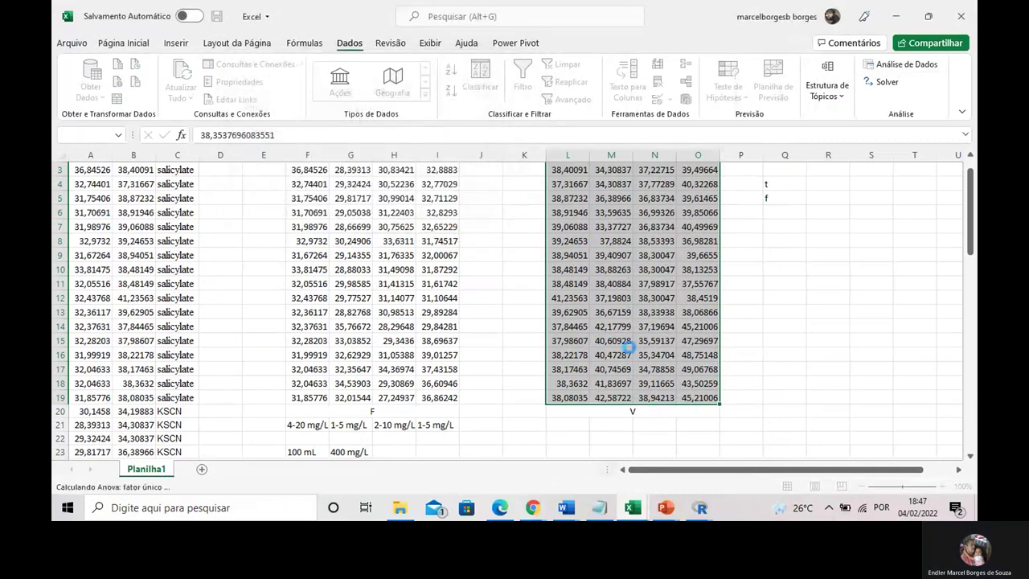
click(468, 294)
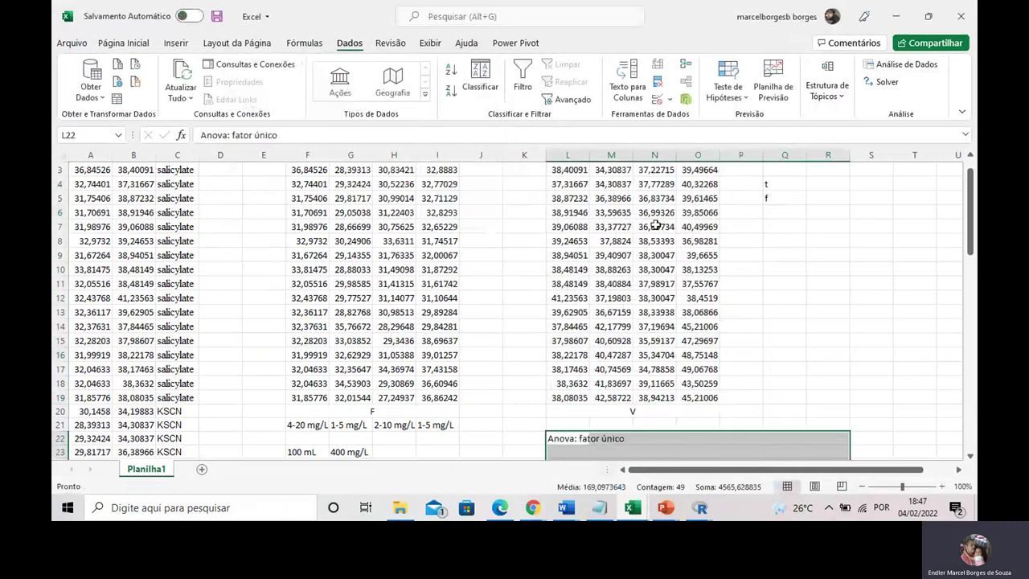
Check the F and P values in the V table's ANOVA results and enter 0.05 in cell Q35 below the P value.
scroll(652, 241, down, 6)
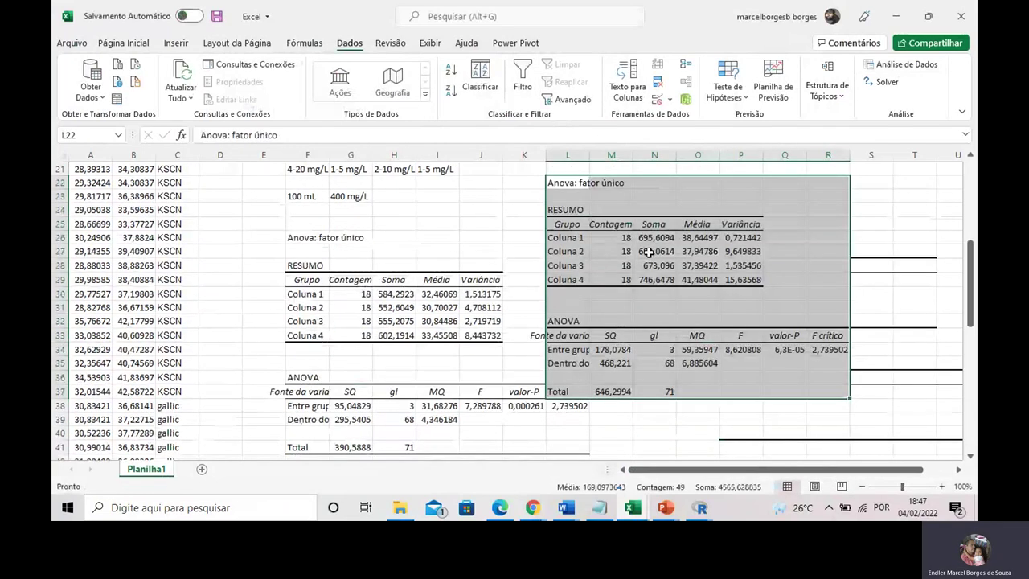
click(578, 224)
click(828, 350)
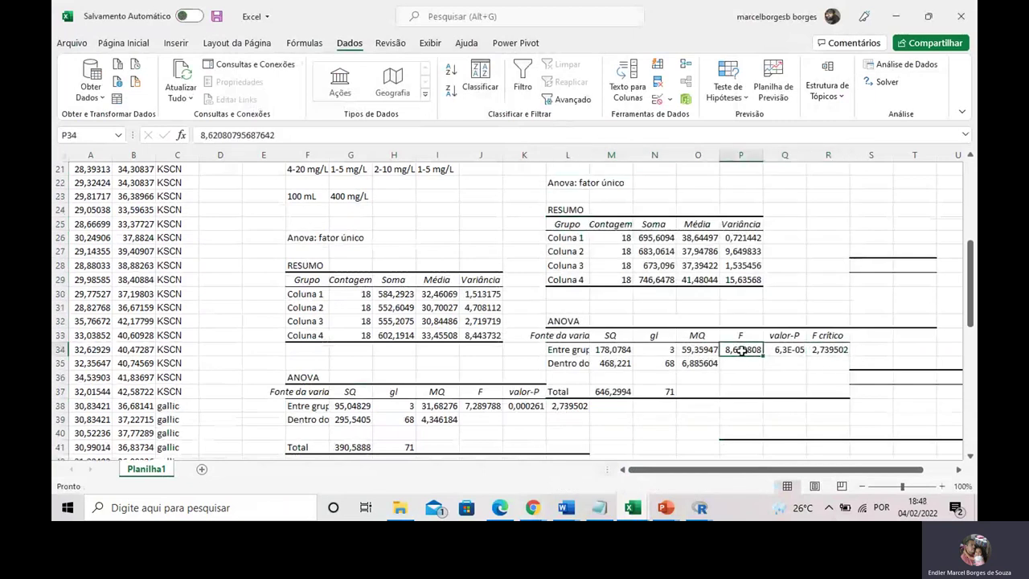
click(789, 350)
click(786, 363)
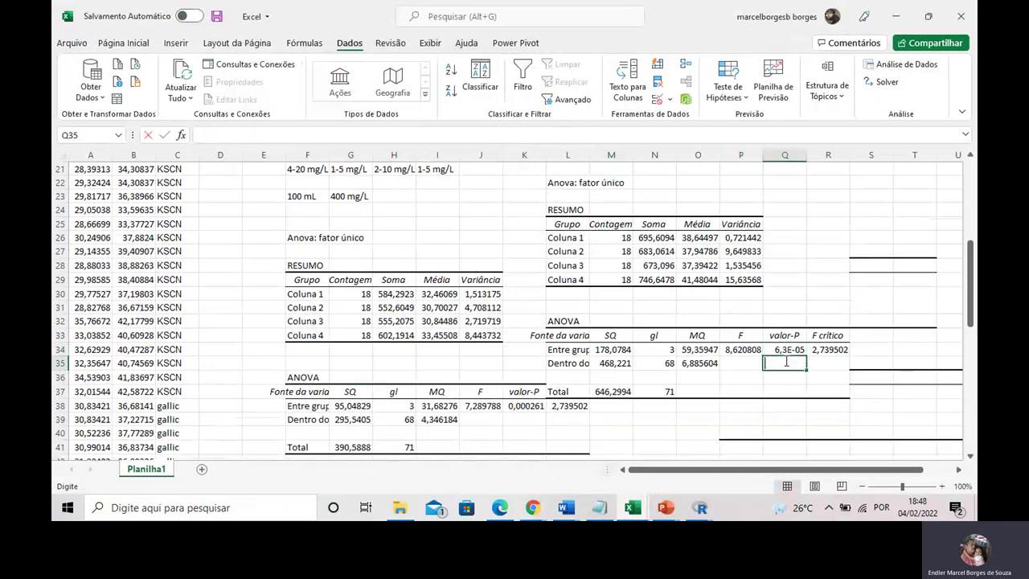
text(0.0)
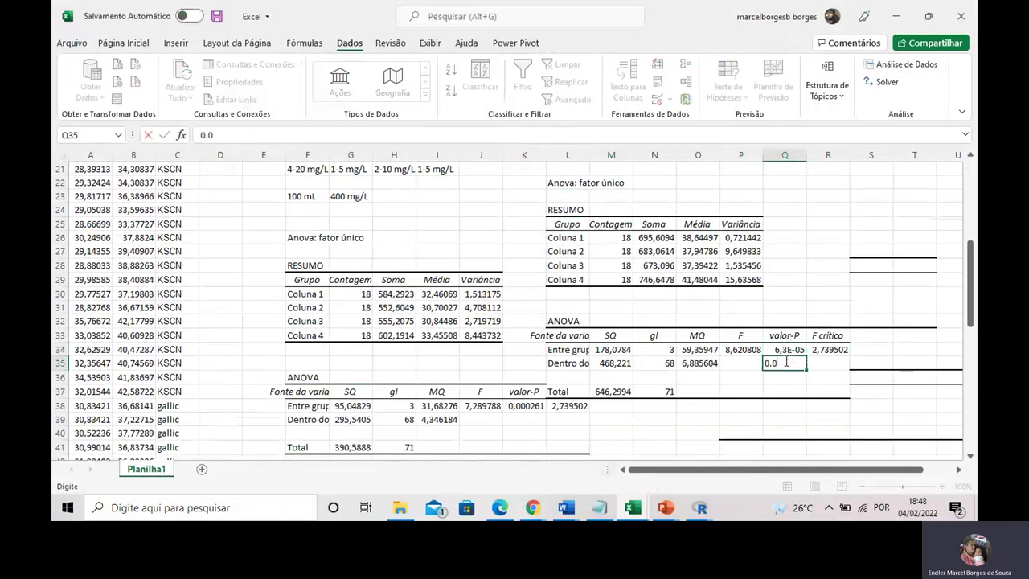
text(5)
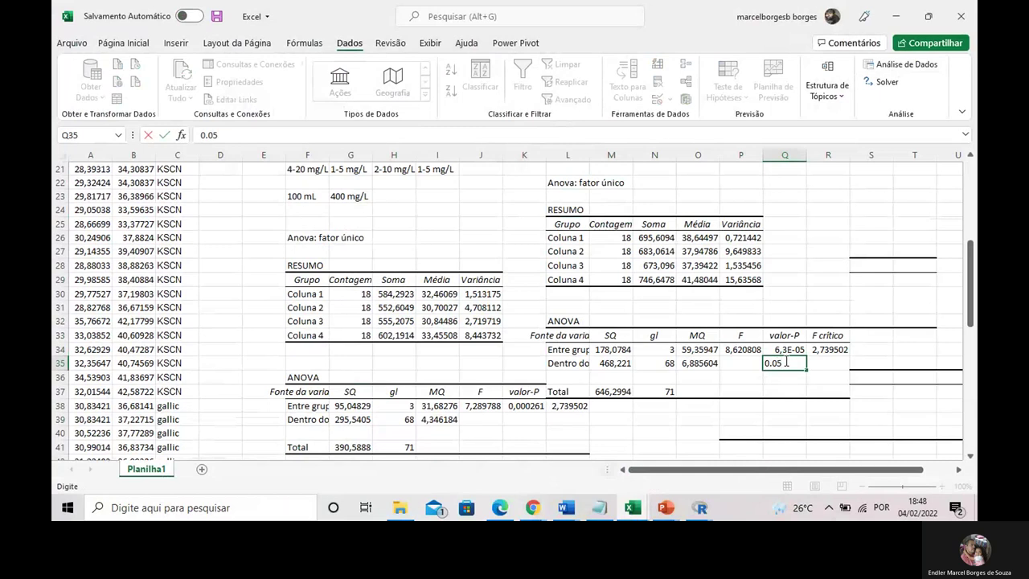
click(756, 380)
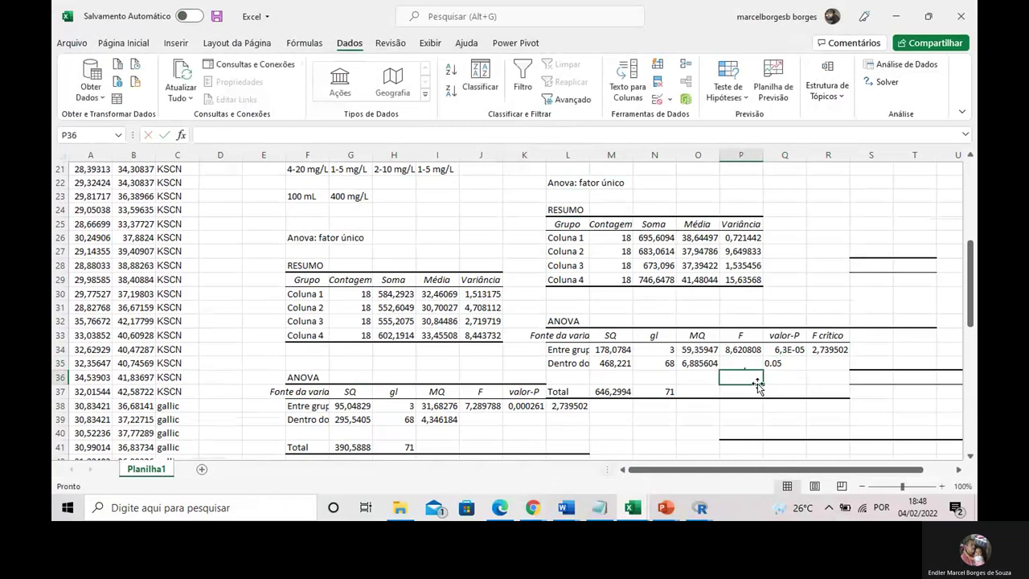
Highlight the V table's headers and values, and examine its KSCN, gallic and K4[Fe(CN)6] columns.
scroll(753, 332, up, 1)
scroll(752, 332, up, 1)
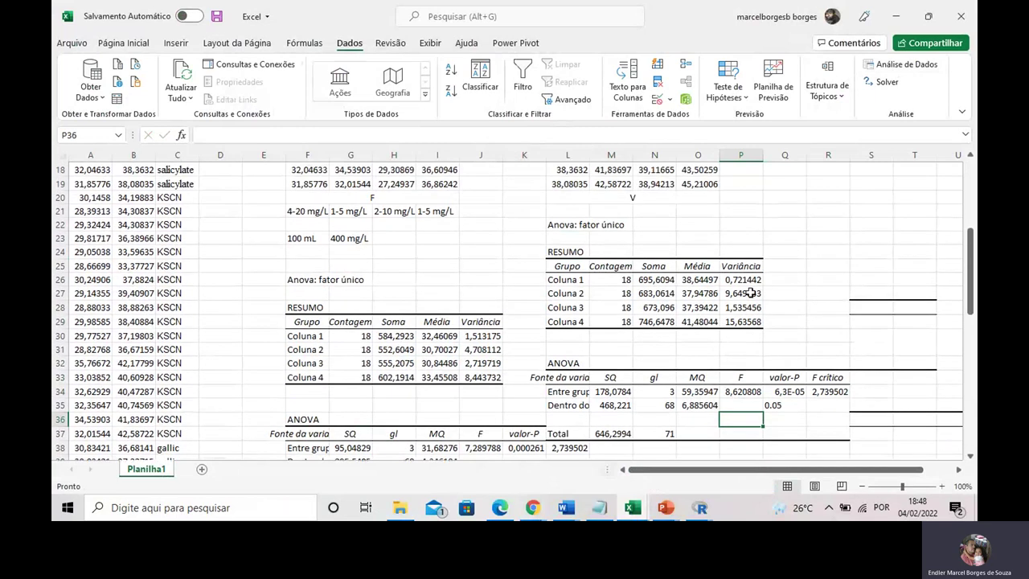
scroll(752, 293, up, 6)
drag(559, 169, 687, 416)
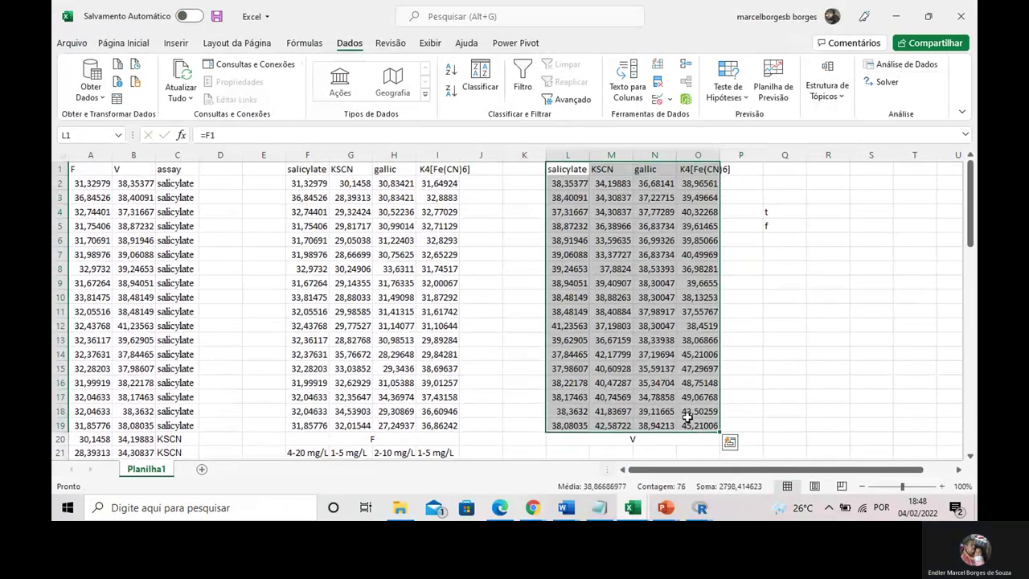
click(530, 202)
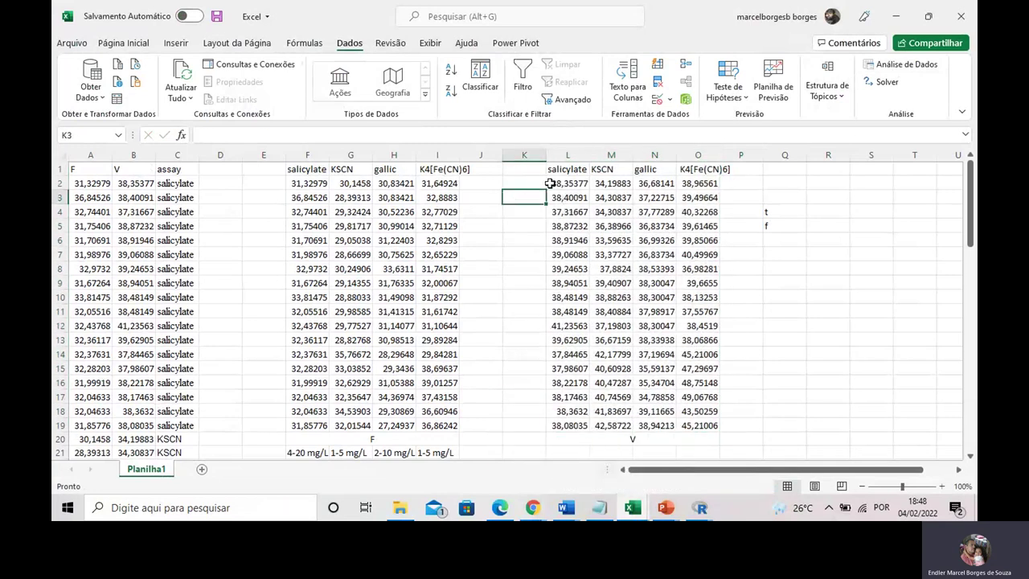
click(551, 183)
drag(550, 184, 701, 426)
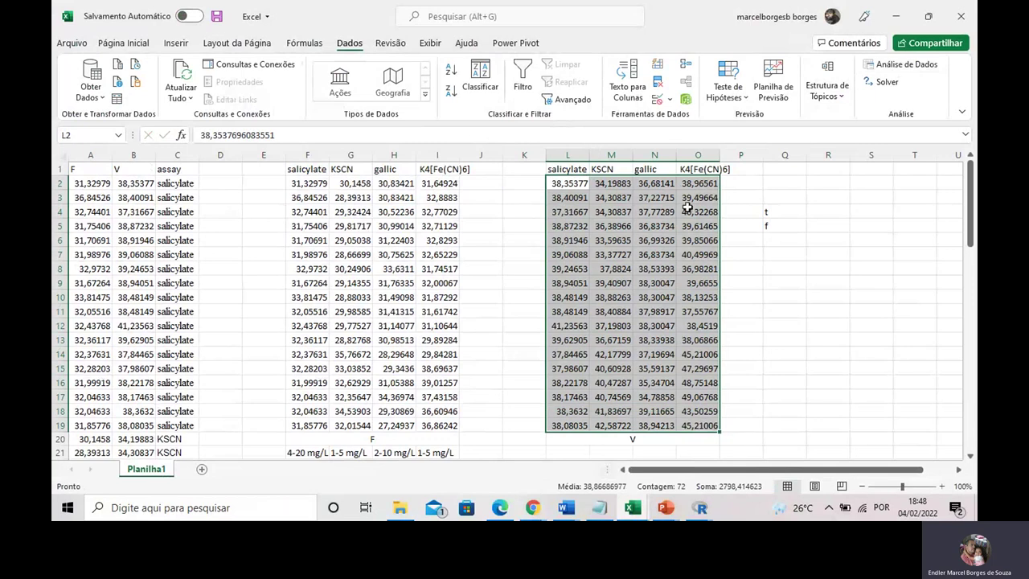
click(611, 155)
click(611, 181)
click(649, 180)
click(691, 184)
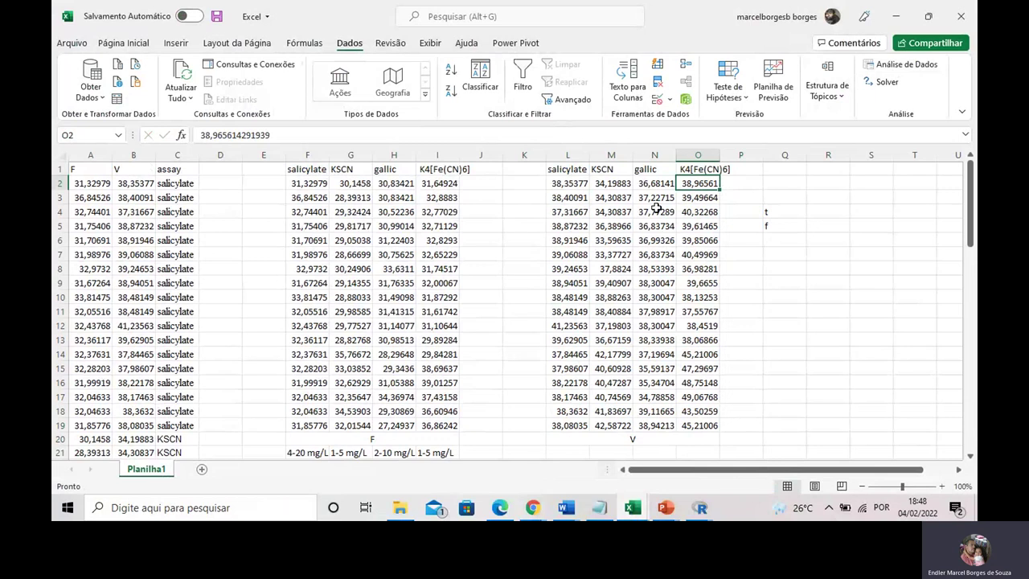
Switch to R Commander, draw a boxplot of V grouped by assay and bring the RGui graphics window to the front.
click(698, 507)
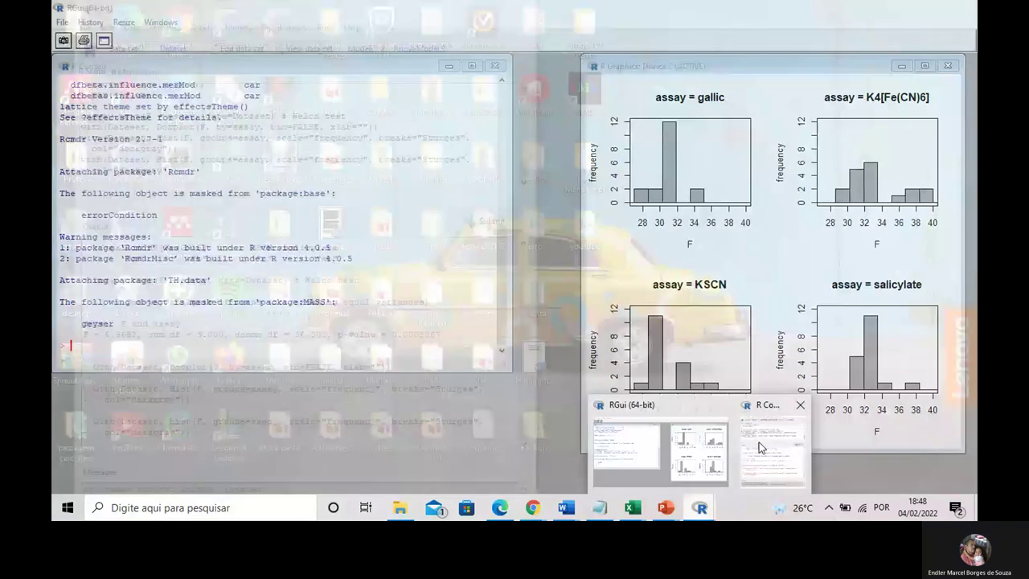
click(759, 442)
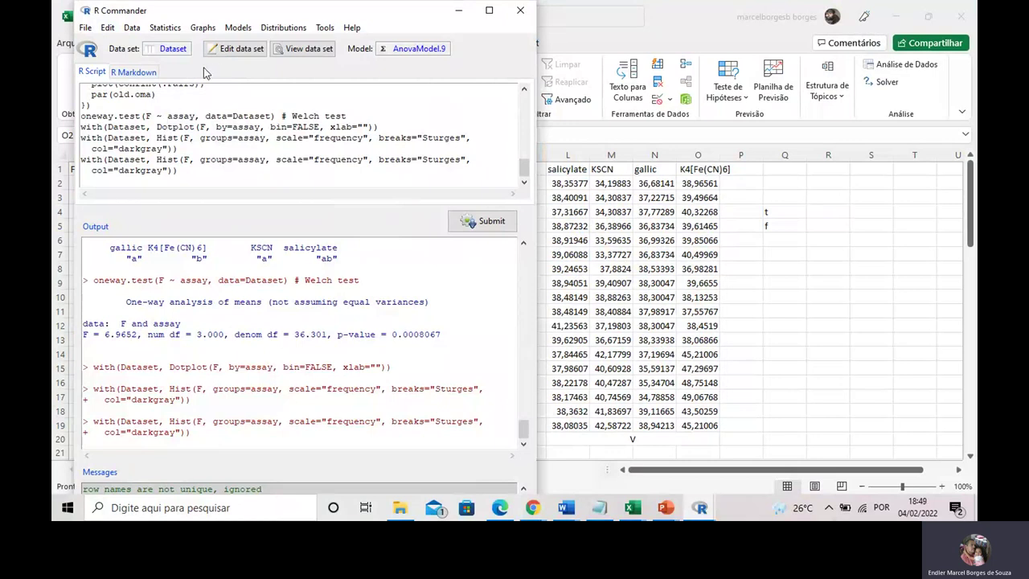
click(202, 32)
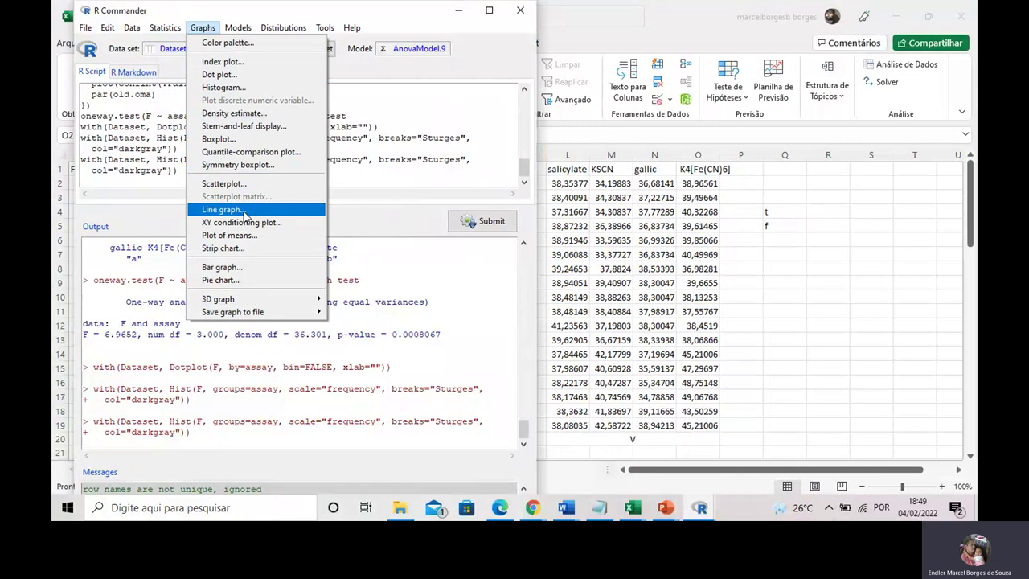
click(241, 139)
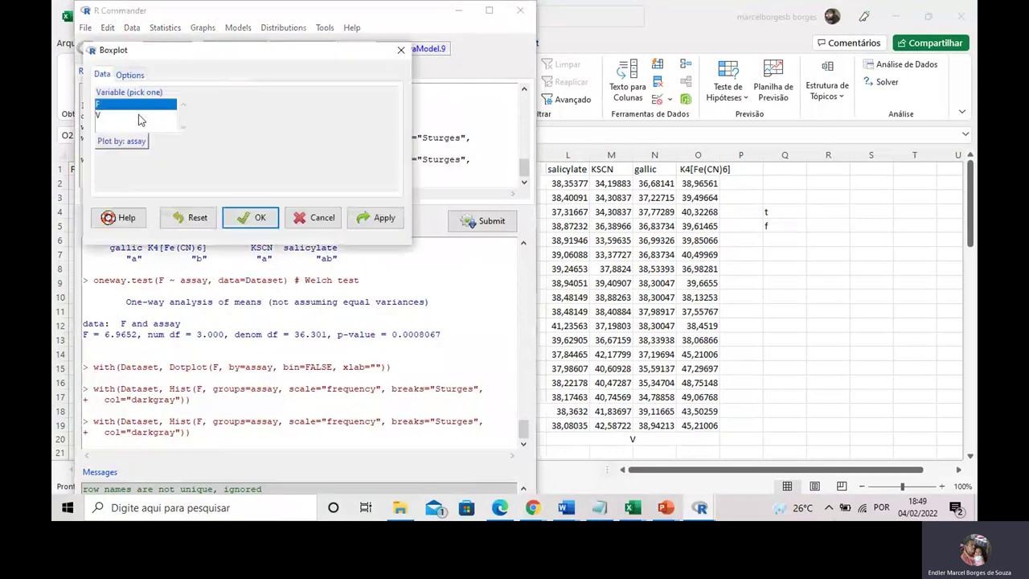
click(125, 146)
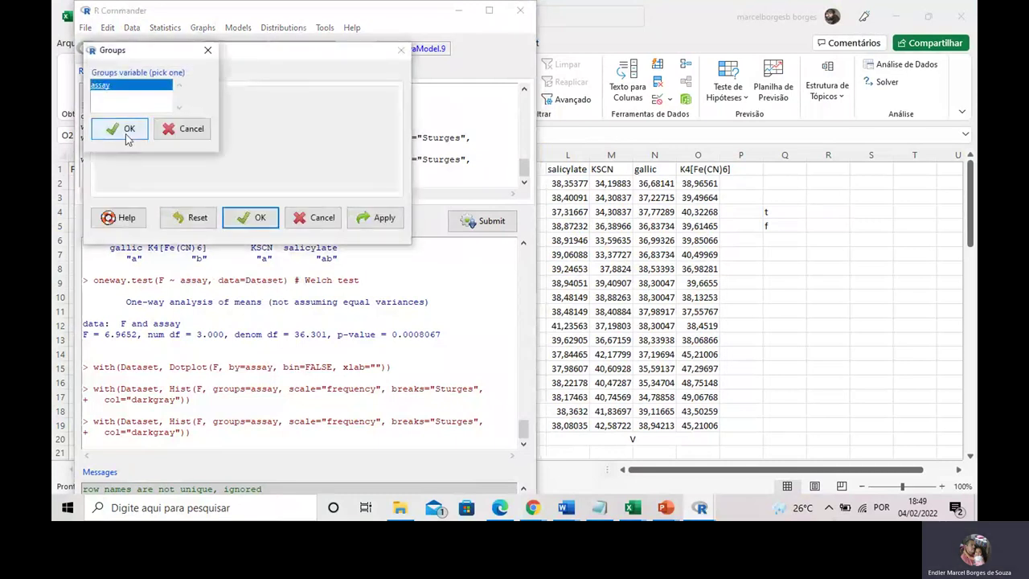
click(125, 138)
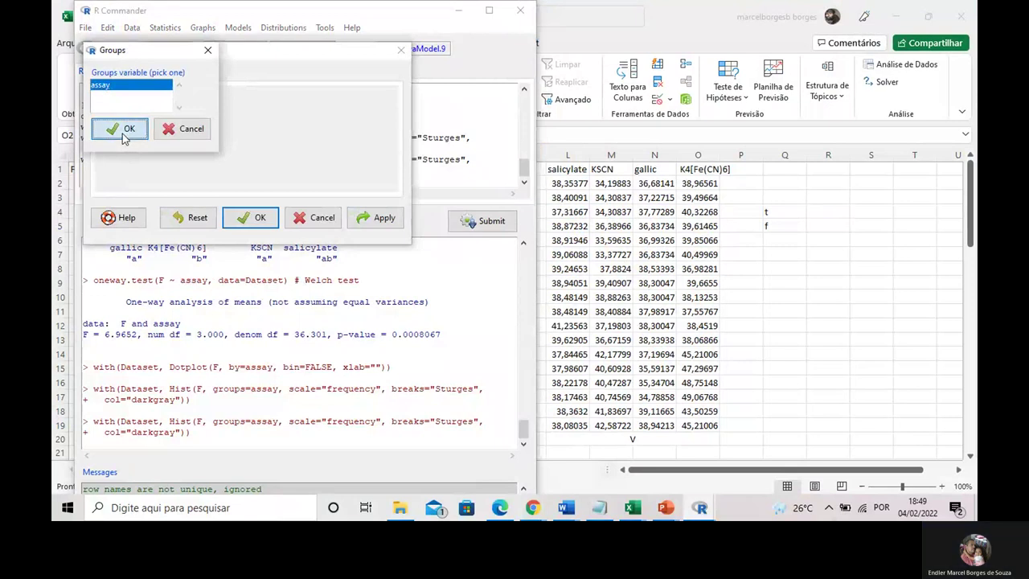
click(382, 221)
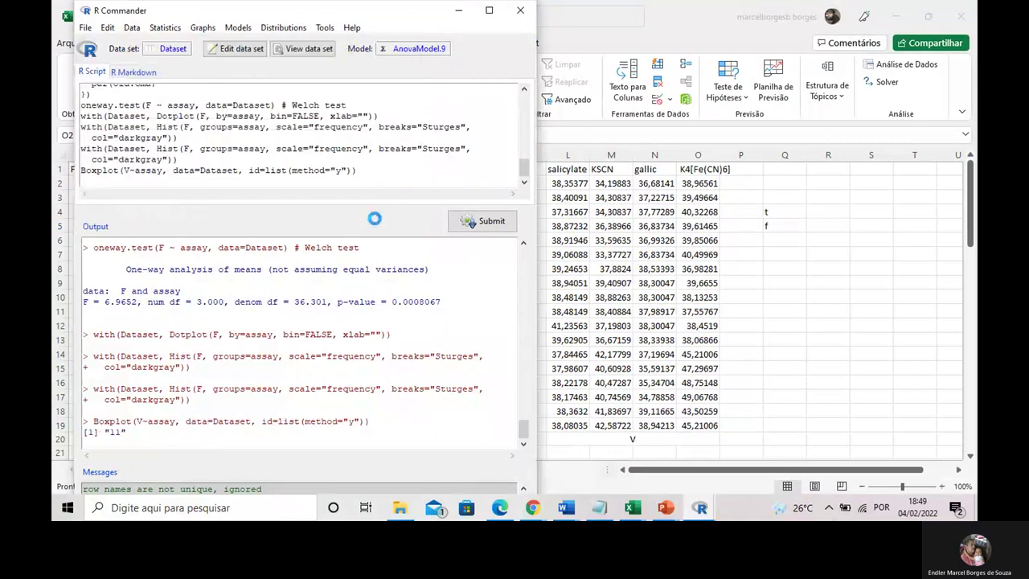
click(253, 217)
click(699, 507)
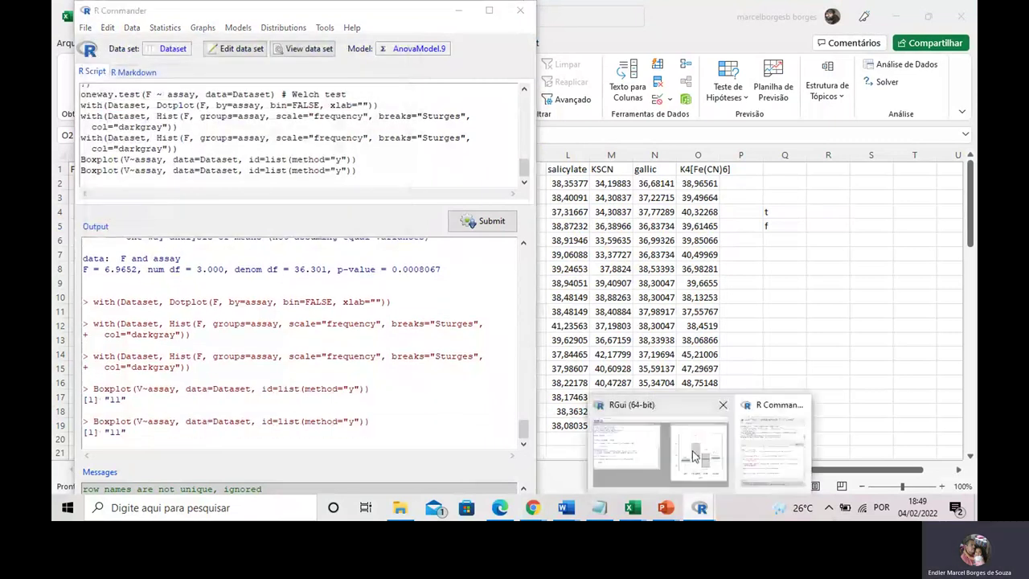
click(693, 455)
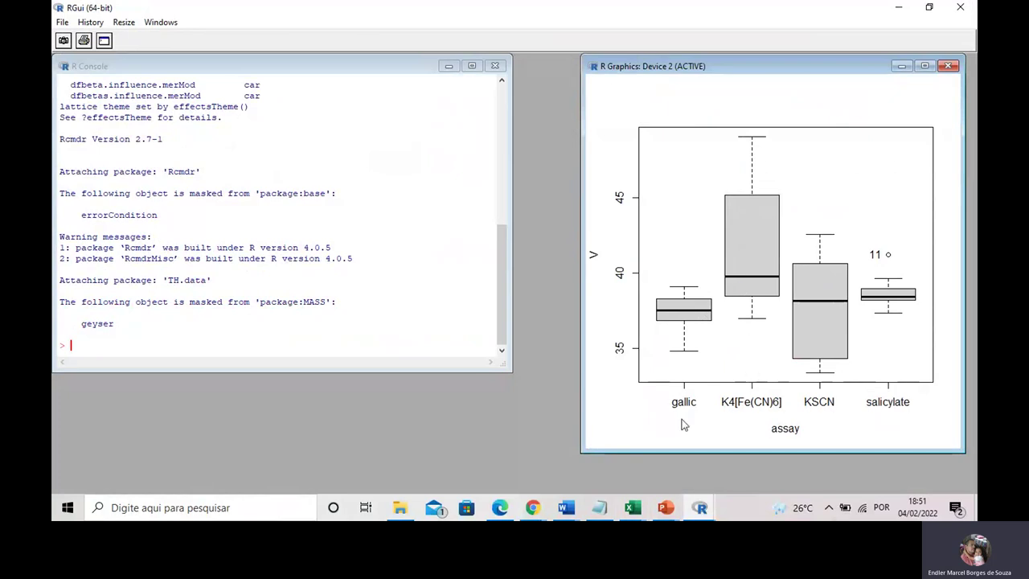
Return to R Commander and run a one-way ANOVA of F by assay with pairwise comparisons at 0.95 confidence and the Welch F-test.
click(707, 506)
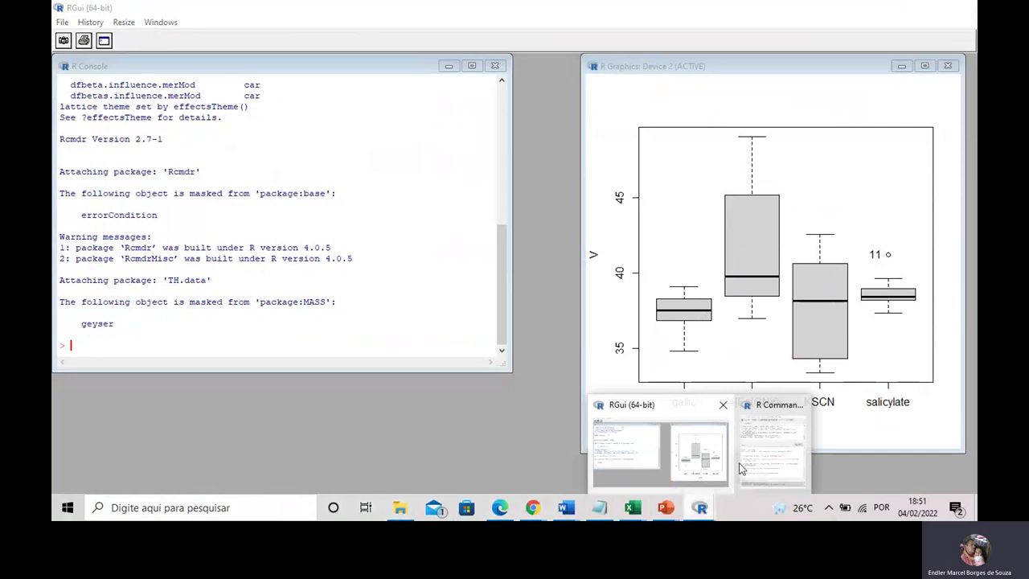
mouse_move(766, 459)
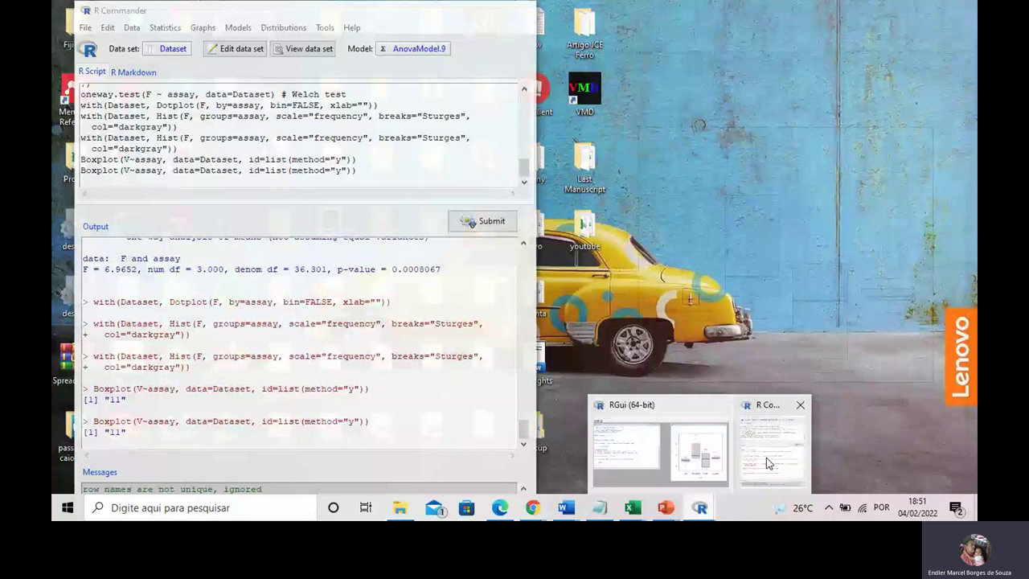
click(766, 457)
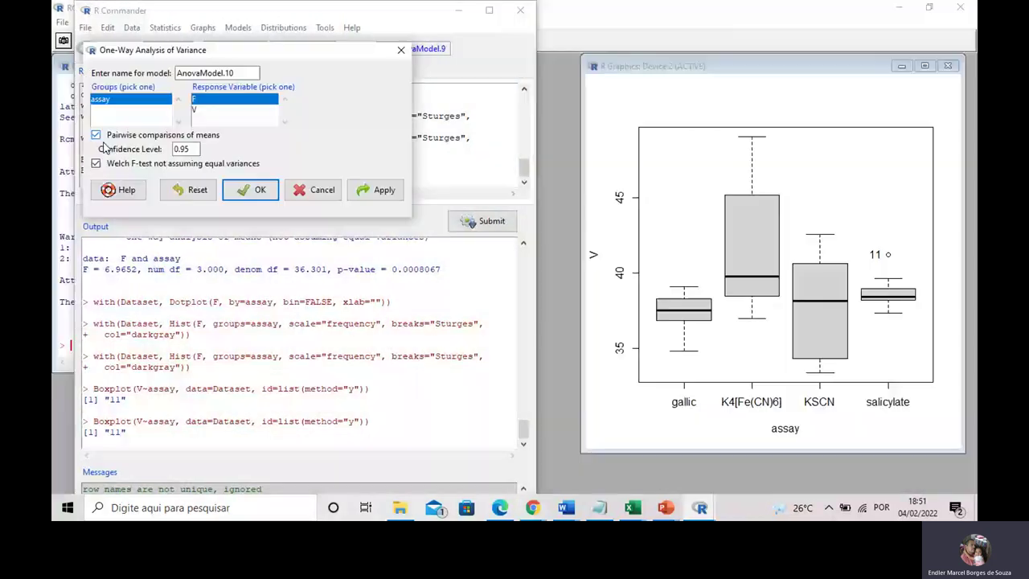
click(376, 193)
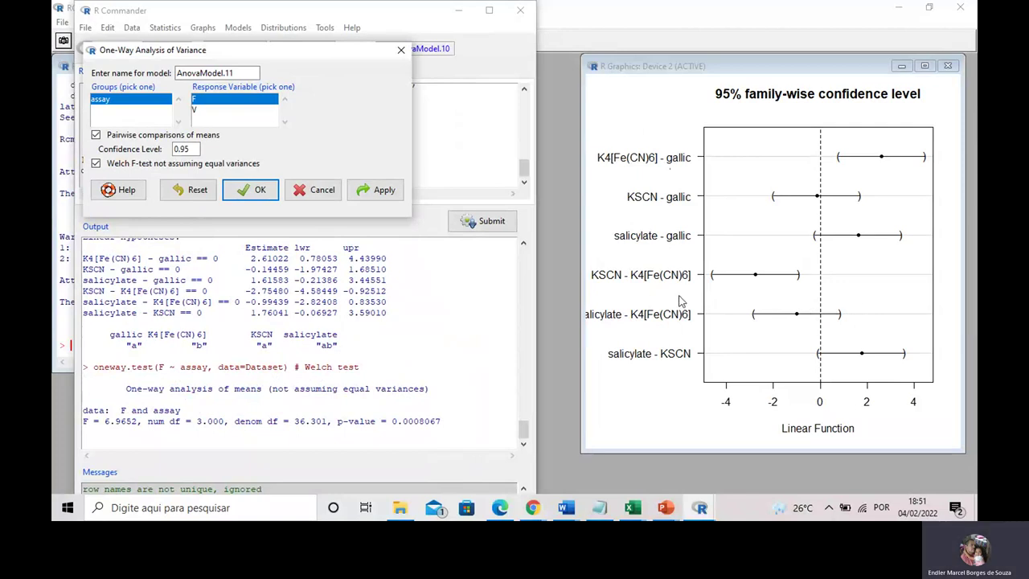
Run the one-way ANOVA with V as the response variable, keeping pairwise comparisons and the Welch test, and close the dialog.
click(214, 112)
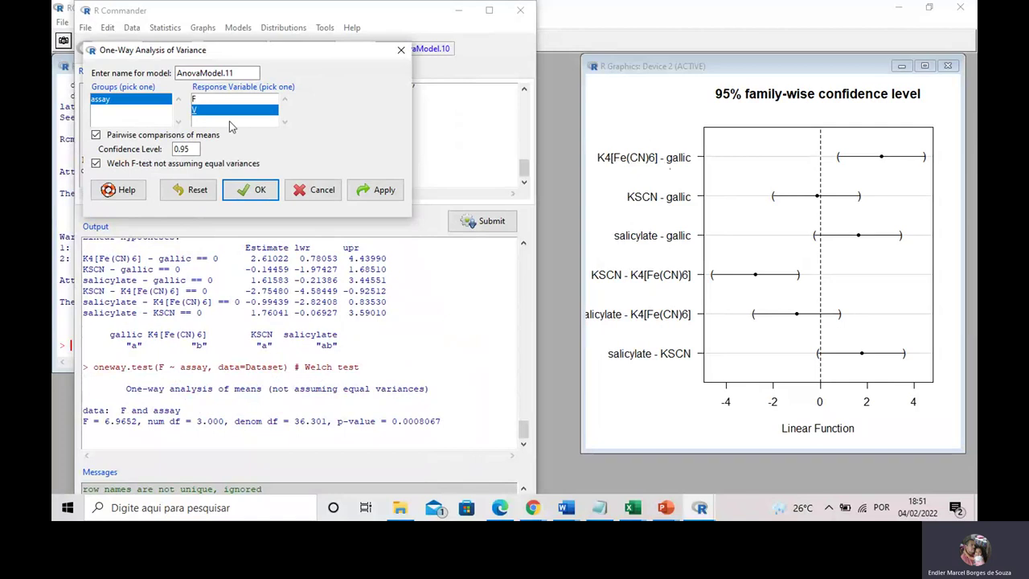
click(383, 196)
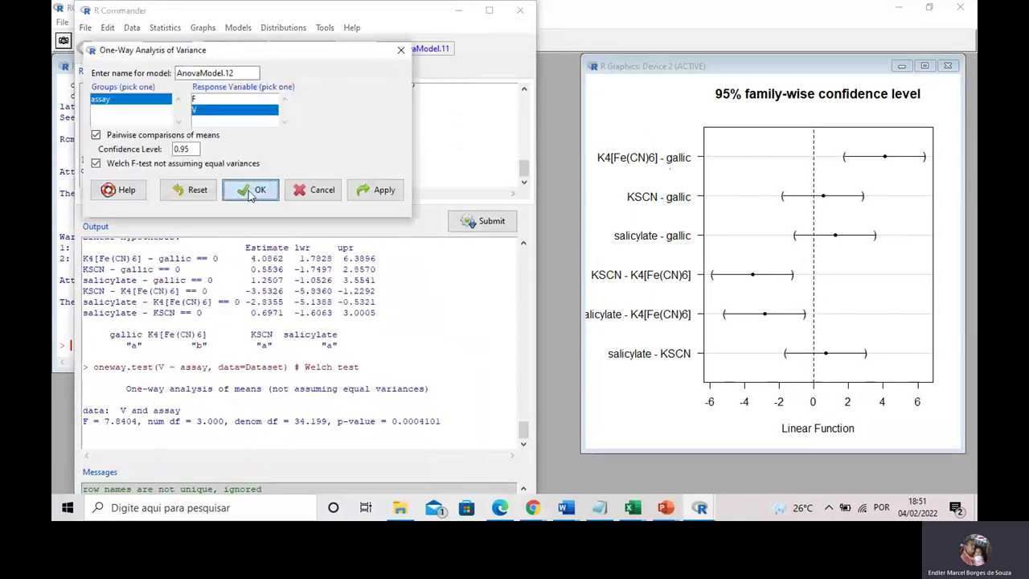
click(250, 193)
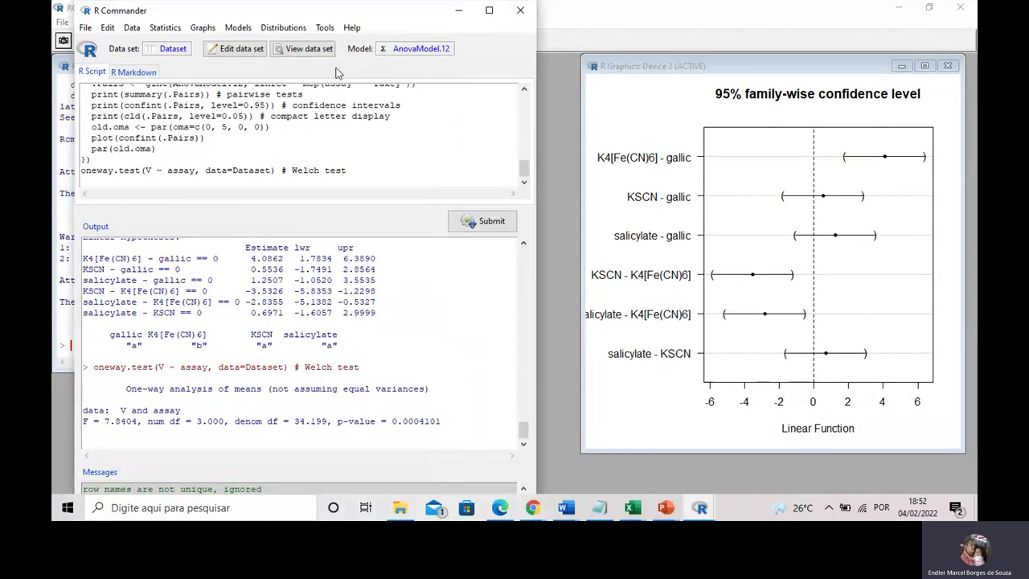
Draw a dot plot of V grouped by assay and close the dialog.
click(206, 29)
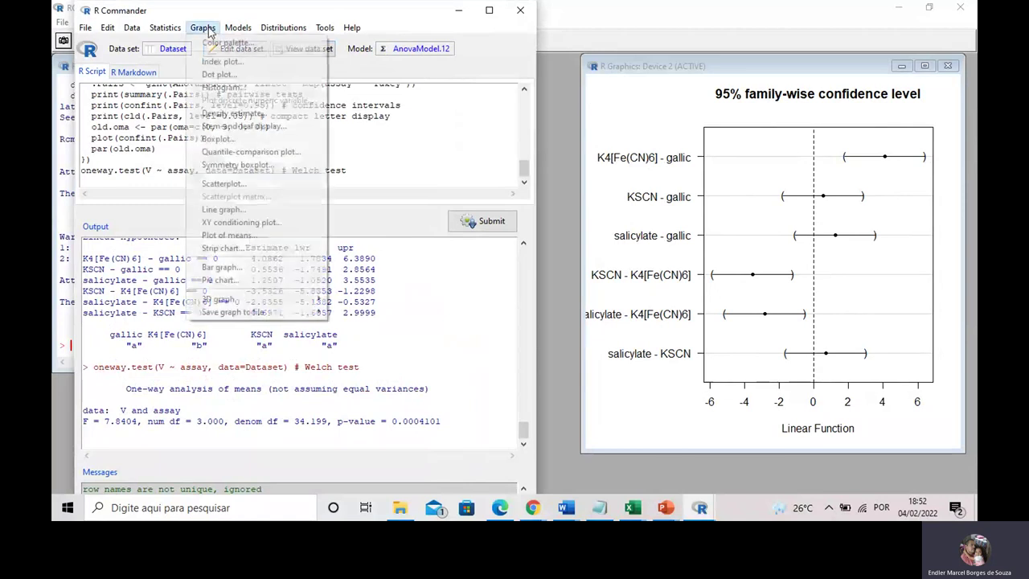
click(225, 77)
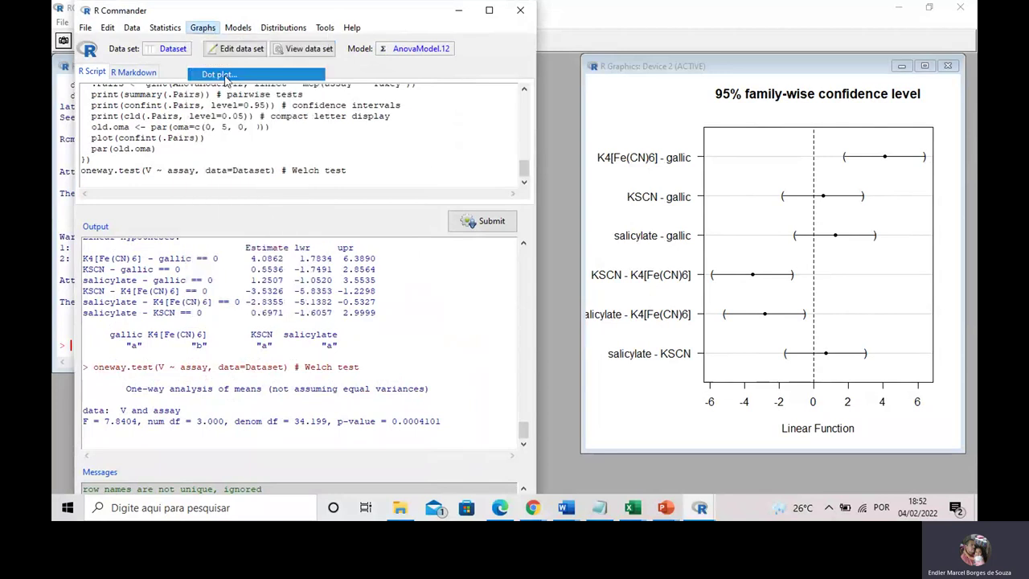
click(116, 139)
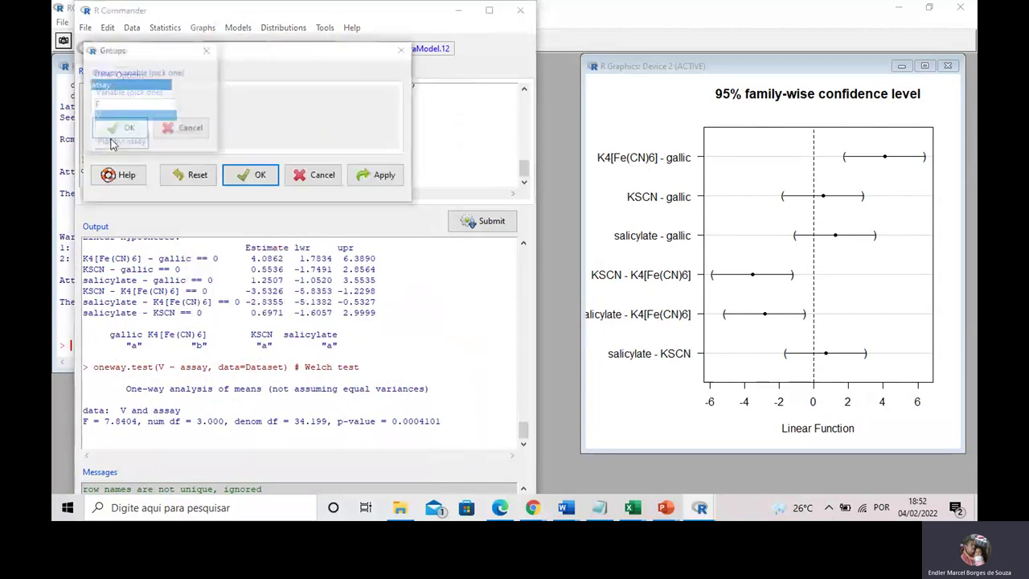
click(119, 131)
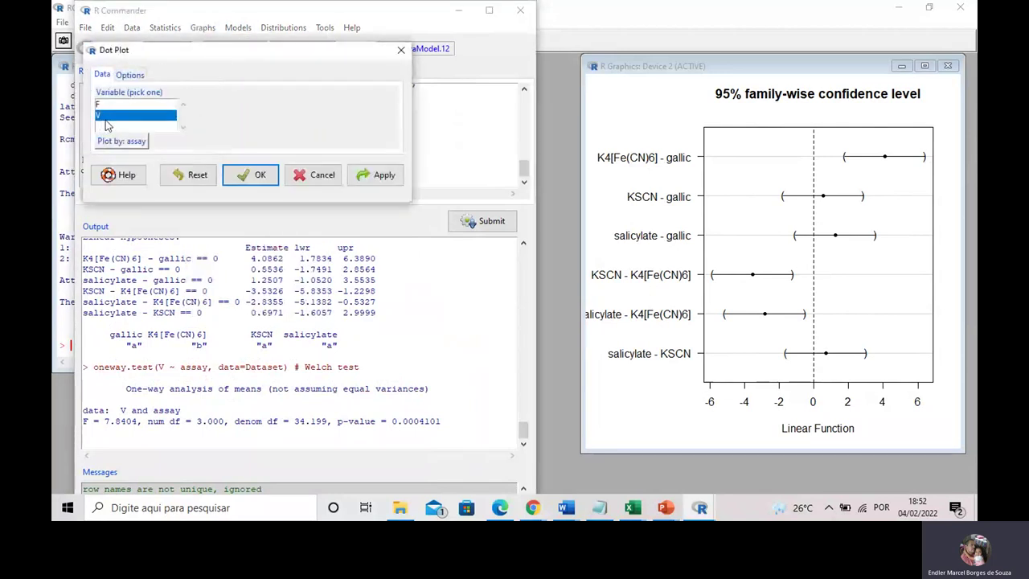
click(380, 179)
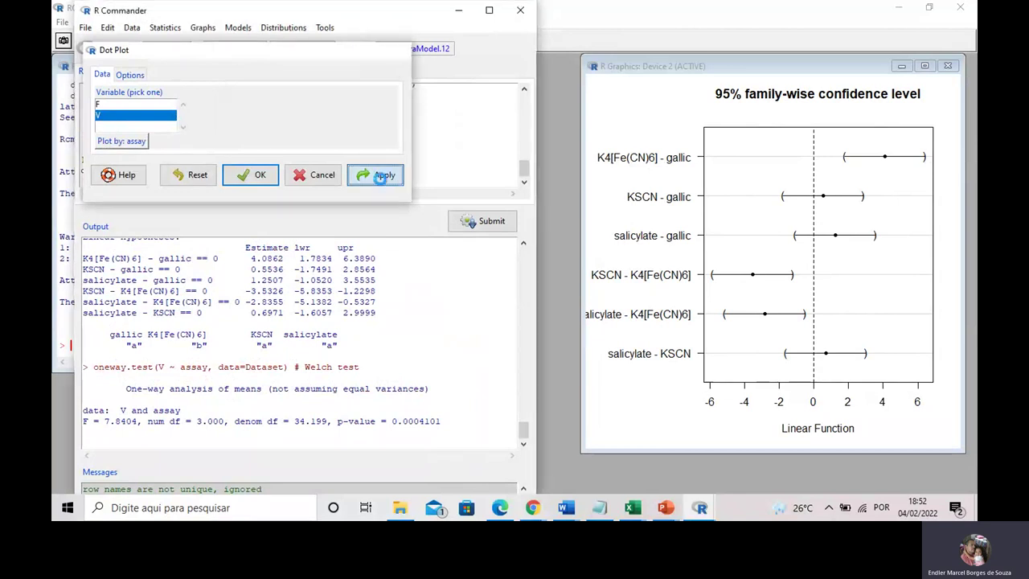
click(262, 173)
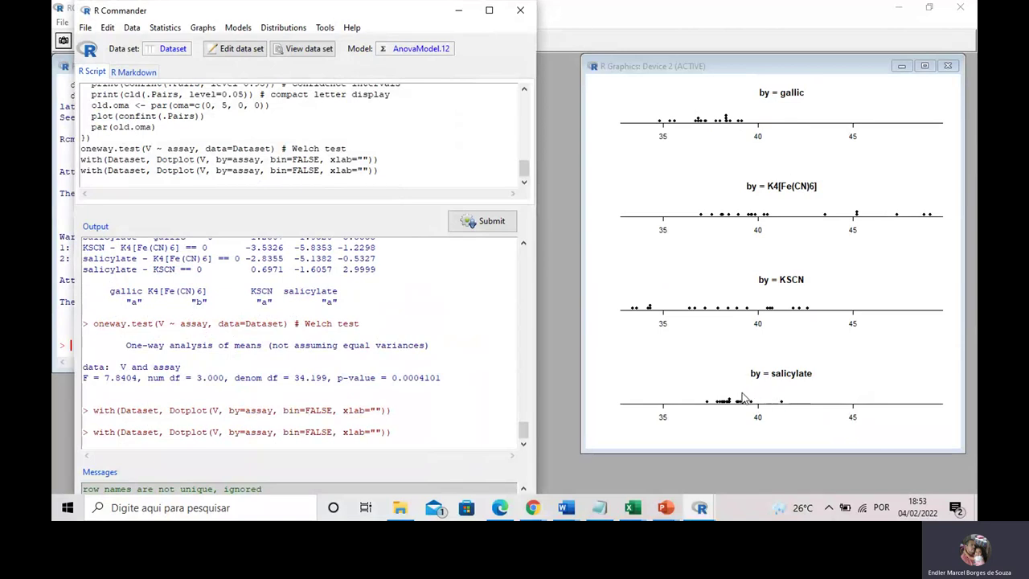
Draw histograms of V grouped by assay and close the dialog.
click(193, 30)
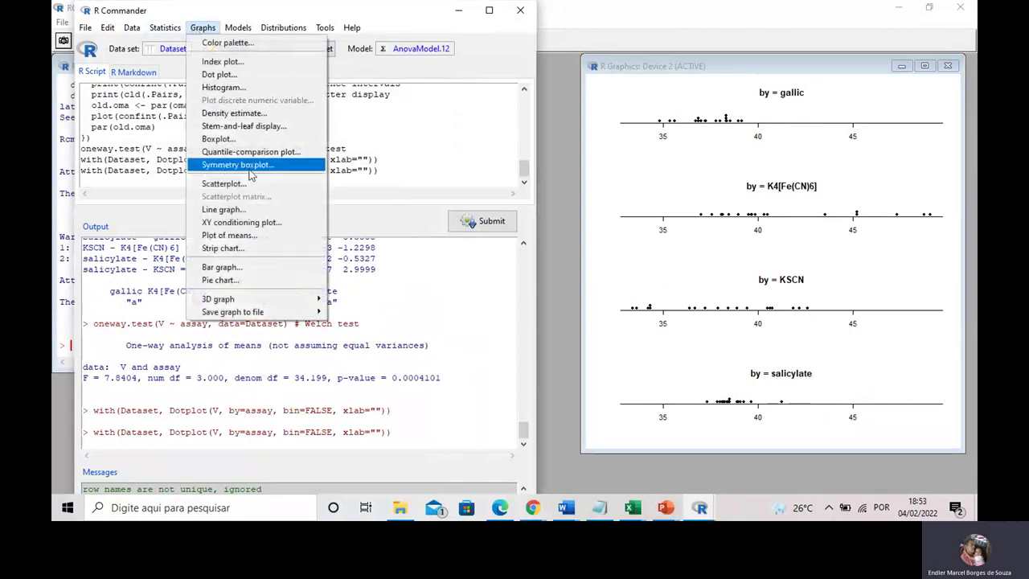
click(238, 90)
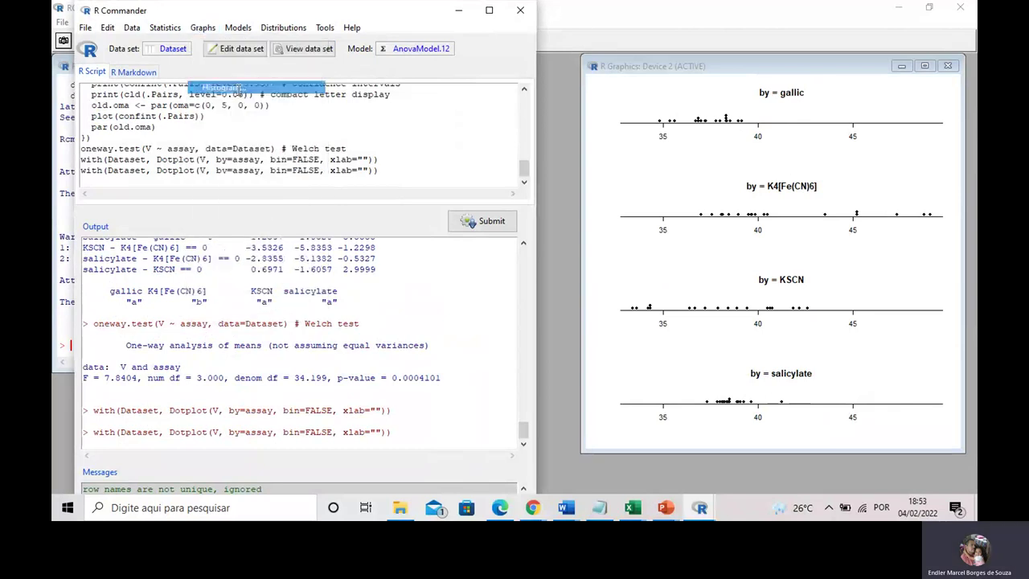
click(108, 115)
click(122, 143)
click(114, 129)
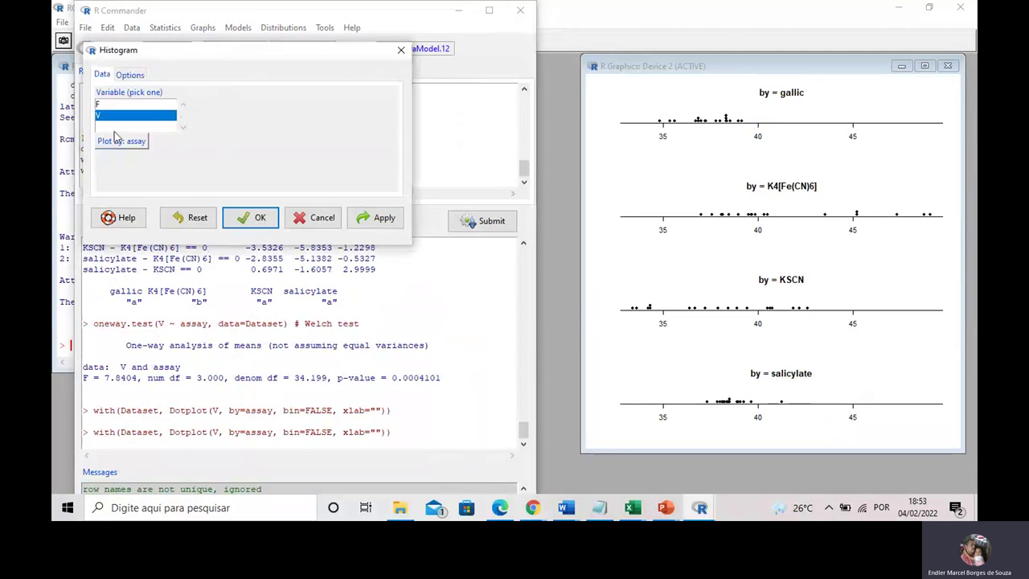
click(379, 225)
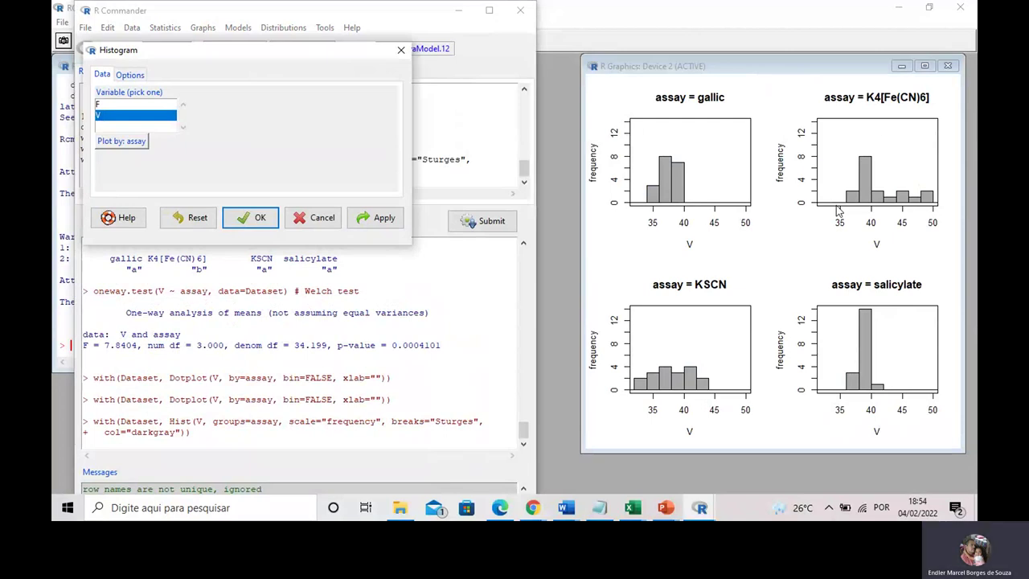
click(267, 218)
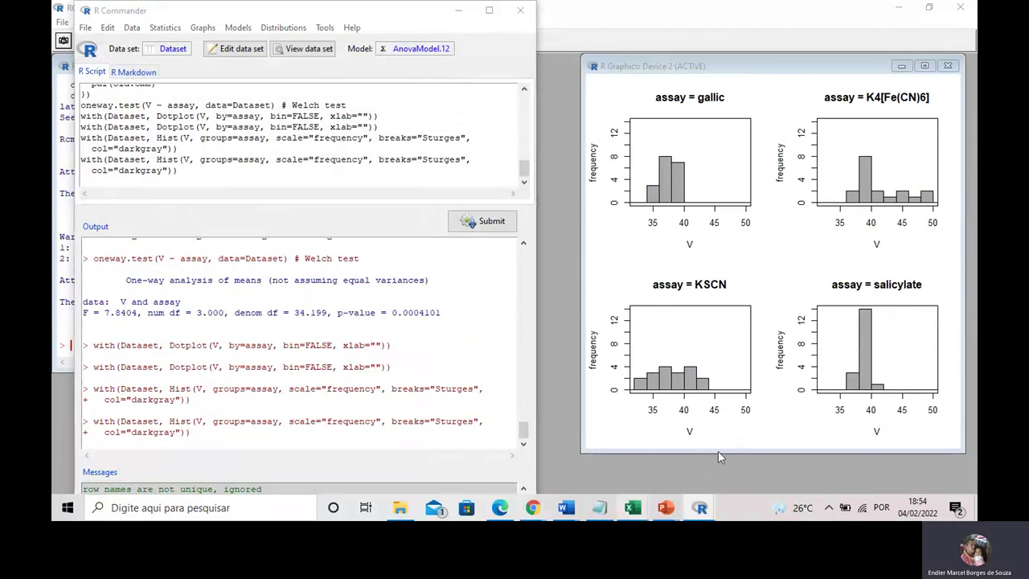
Switch to the Excel workbook with the separate F and V tables and review their assay columns.
click(631, 507)
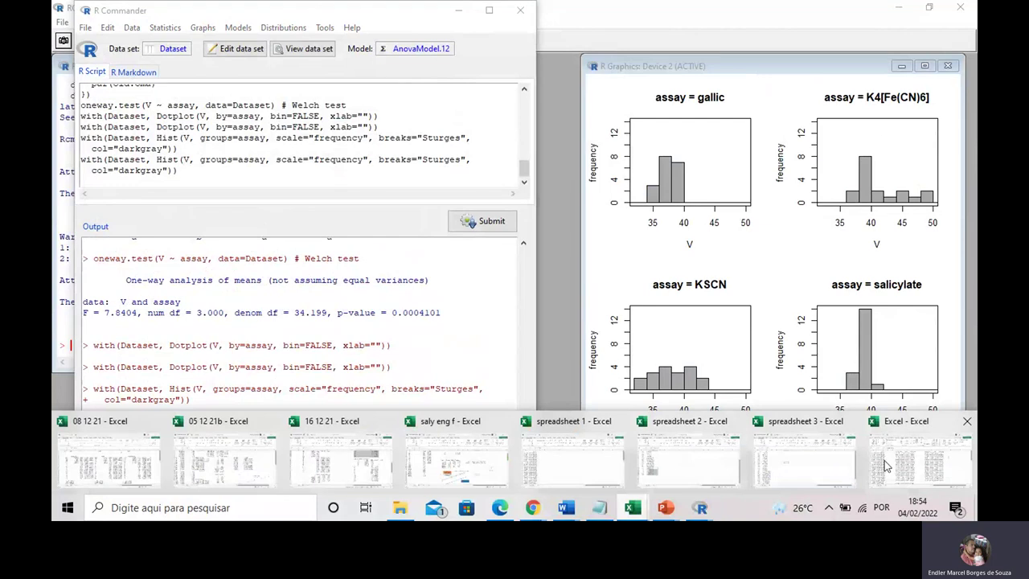
mouse_move(902, 463)
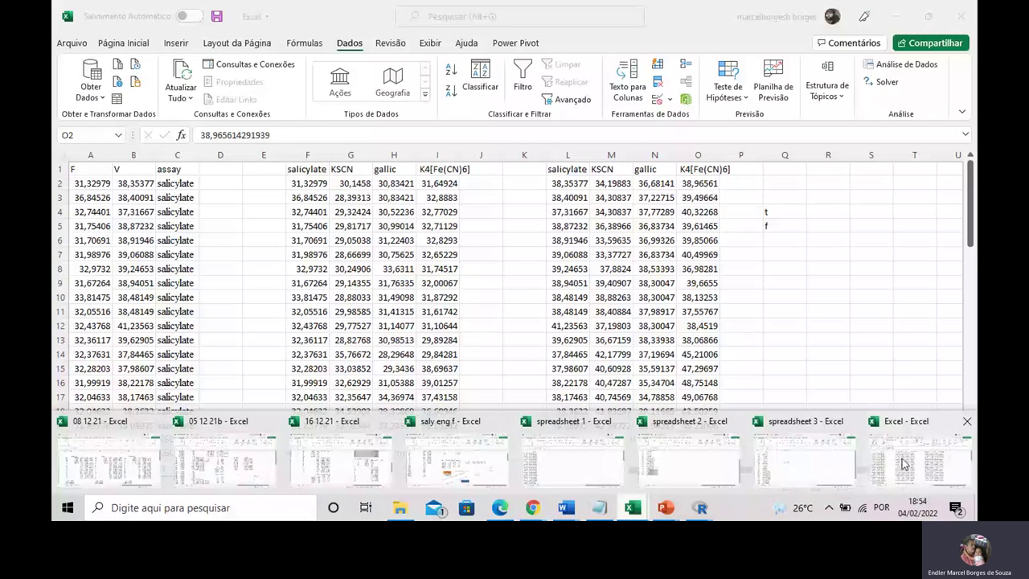
click(902, 463)
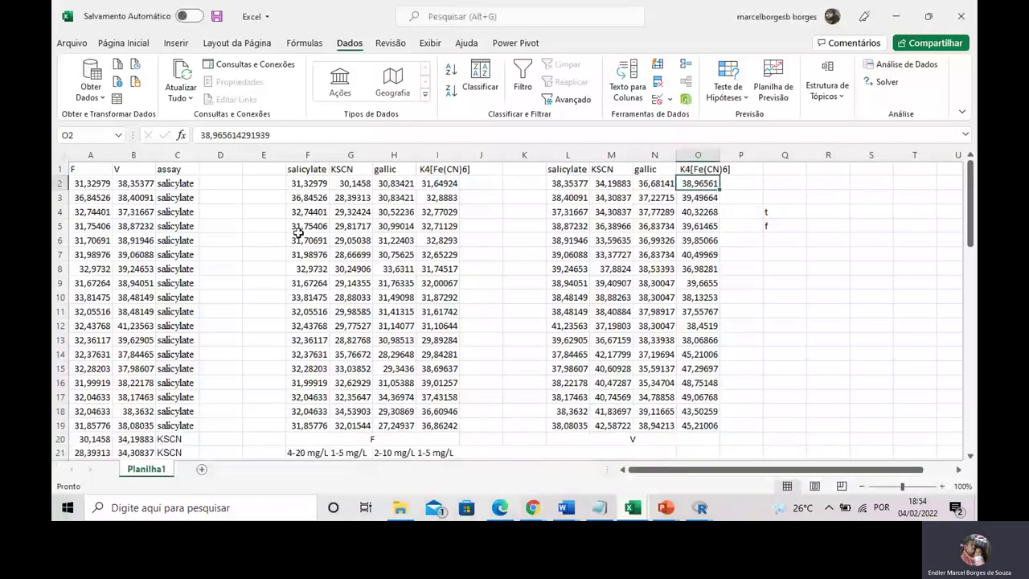
scroll(303, 233, down, 1)
scroll(482, 283, up, 1)
Switch to the spreadsheet 1 workbook and review its stacked F, V and assay columns.
mouse_move(632, 508)
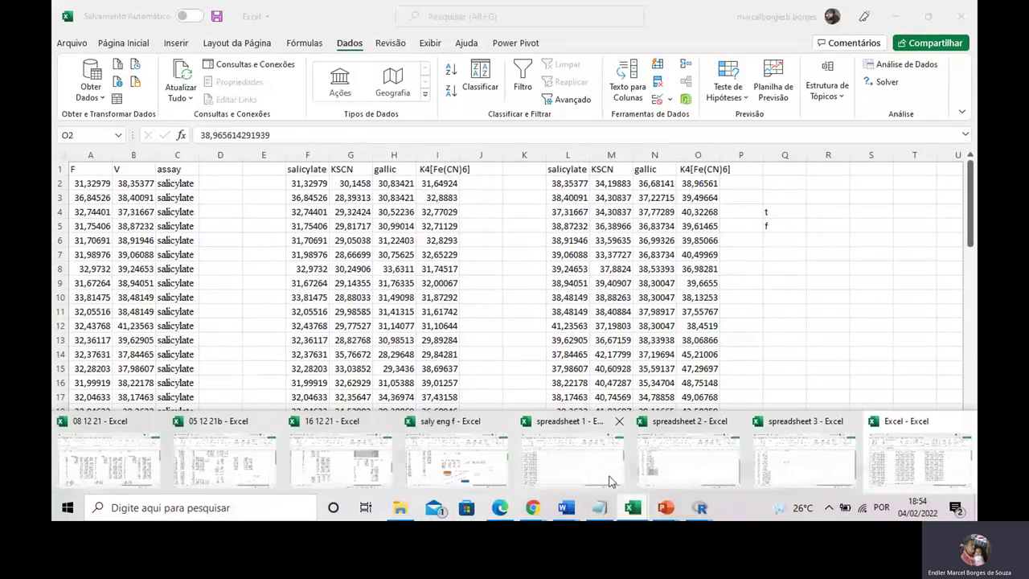
click(552, 468)
scroll(212, 225, down, 2)
scroll(205, 241, up, 2)
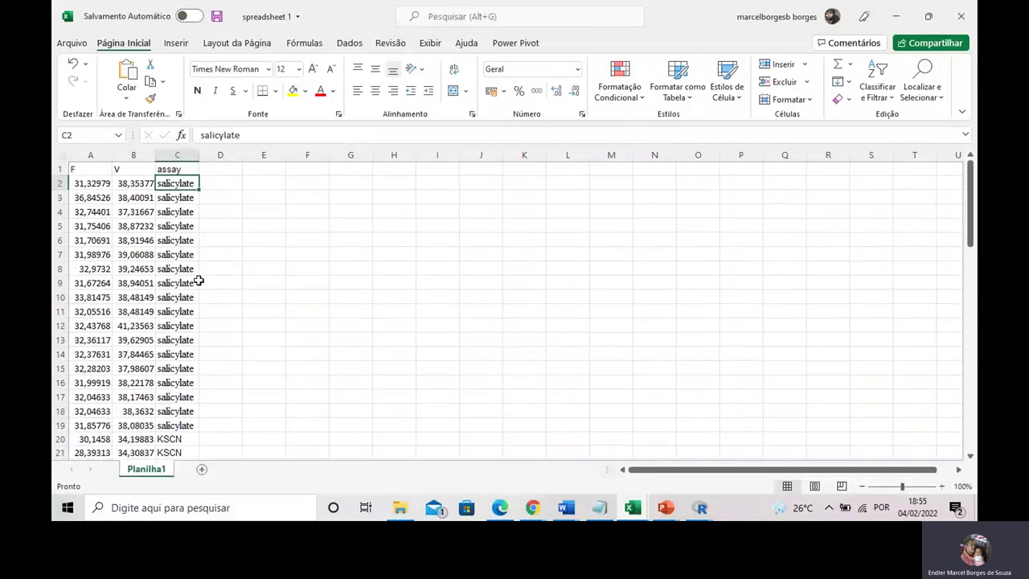
scroll(211, 235, down, 5)
scroll(197, 227, up, 5)
click(300, 278)
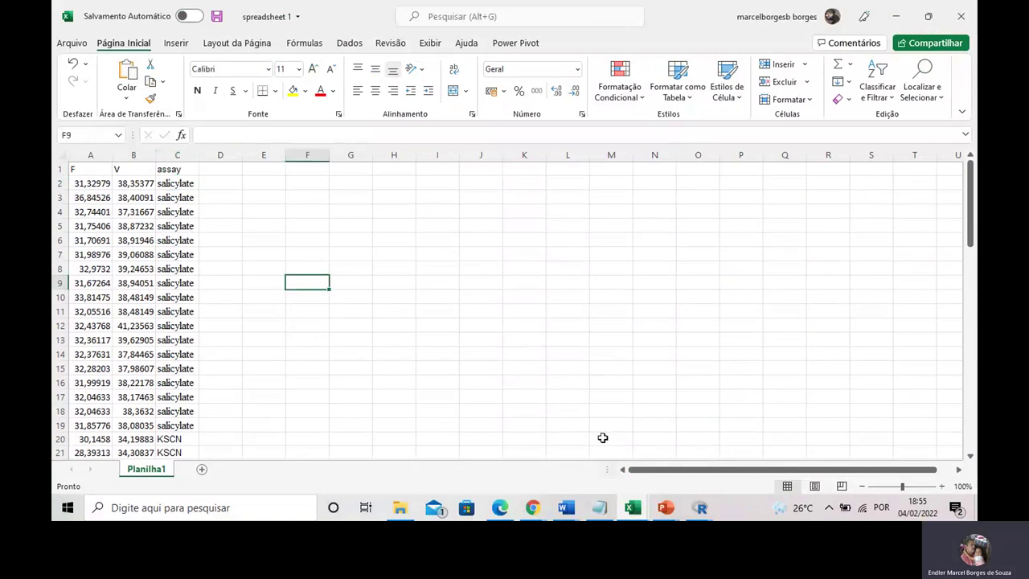
Switch to RGui and examine the histograms of V for the four assays.
click(699, 504)
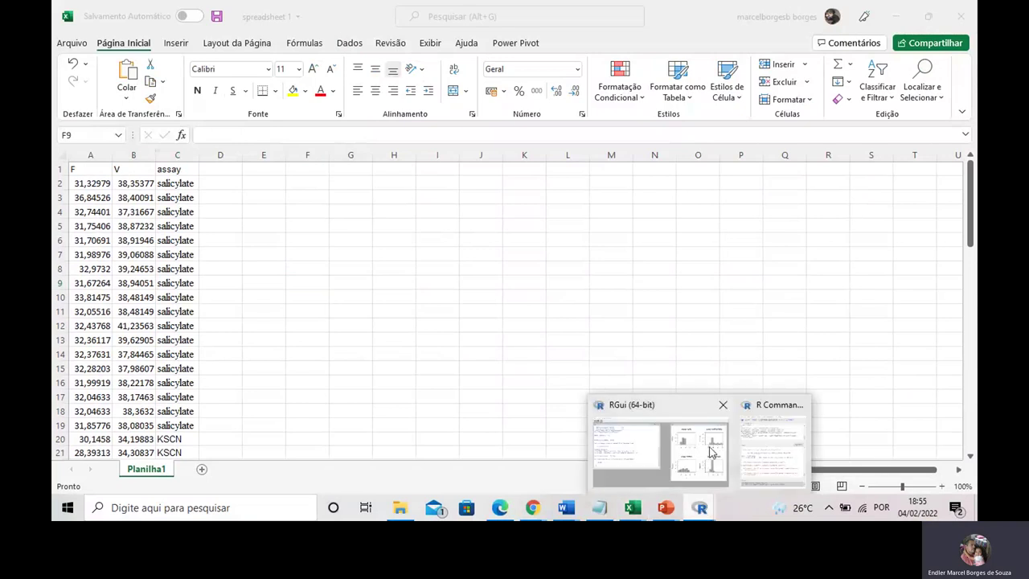
click(710, 452)
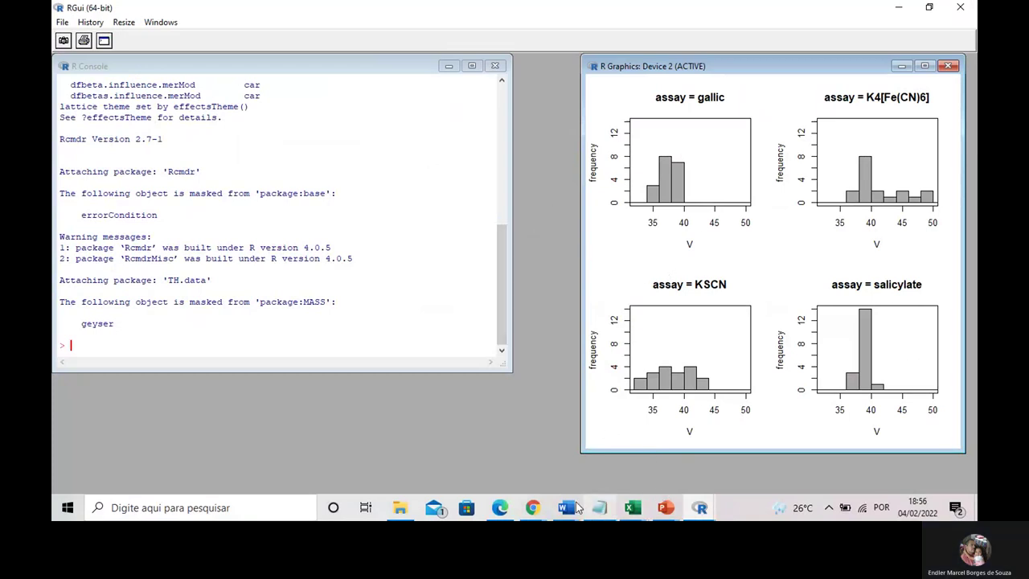
Switch to the Microsoft Teams meeting in Chrome and stop sharing the screen.
mouse_move(541, 513)
click(515, 450)
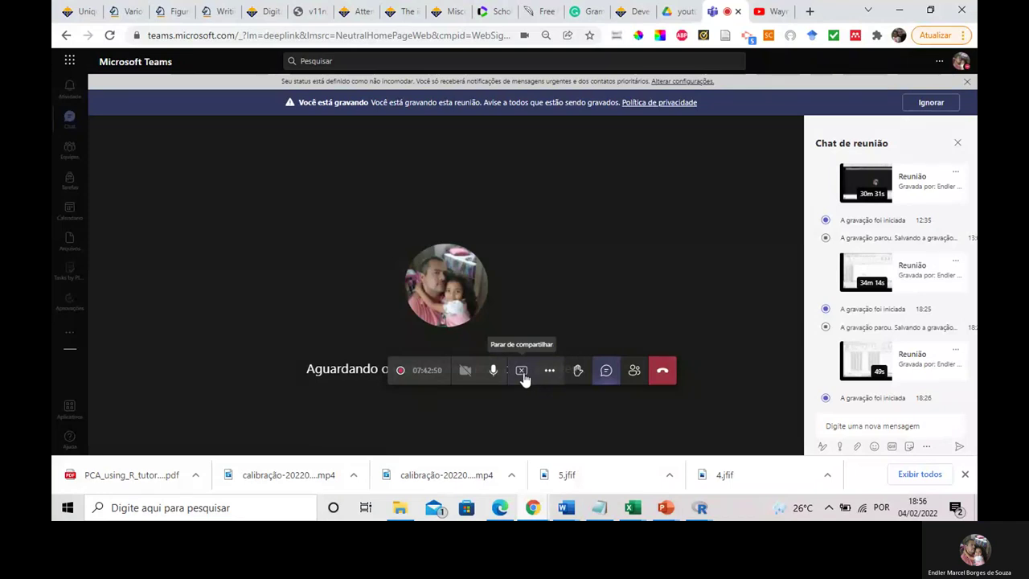
click(521, 371)
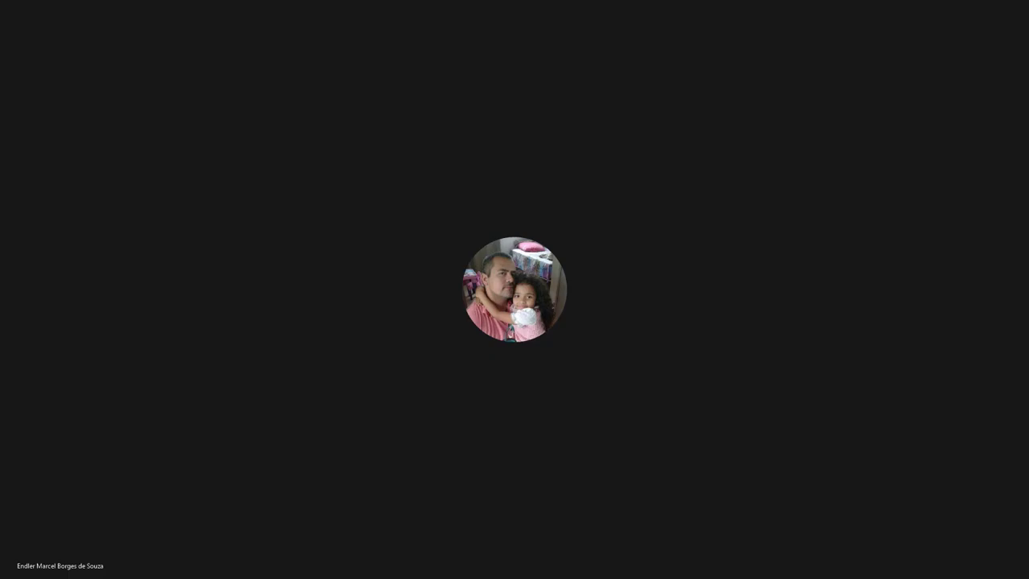